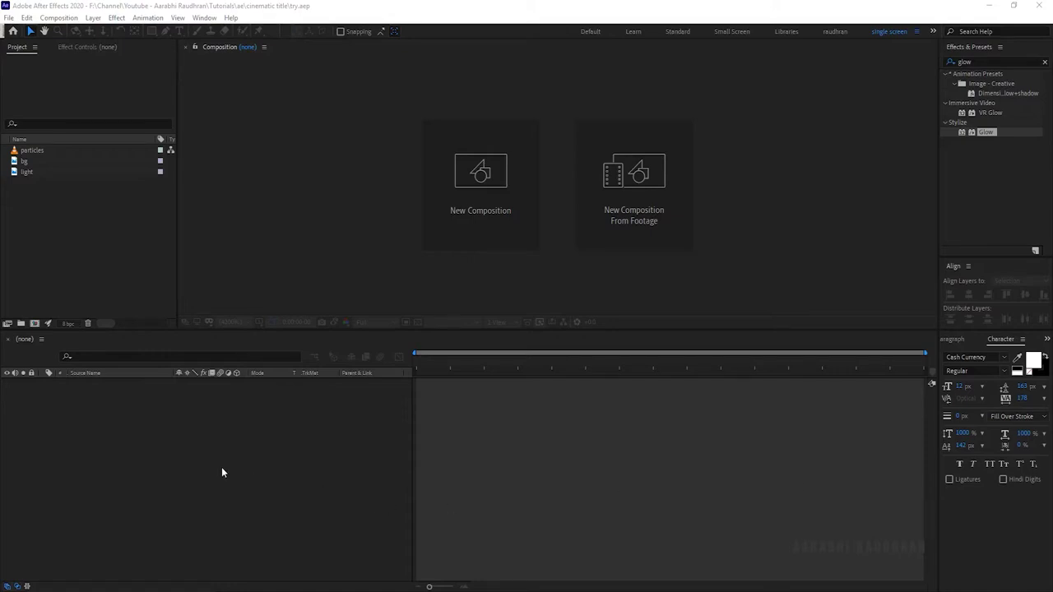
Create a 1920 x 1080 composition named "final" at 30 fps with a duration of 10 seconds.
{"action": "left_click", "coordinate": [439, 207]}
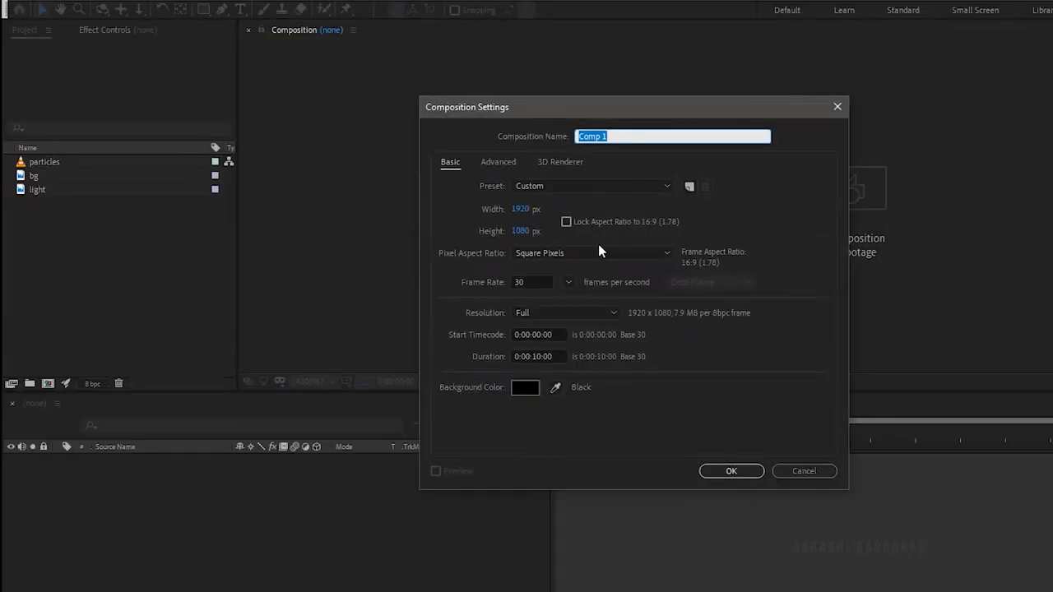
{"action": "type", "text": "final"}
{"action": "left_click", "coordinate": [731, 471]}
Add a dark grey 1920 x 1080 solid named "bg" to the final composition.
{"action": "right_click", "coordinate": [376, 527]}
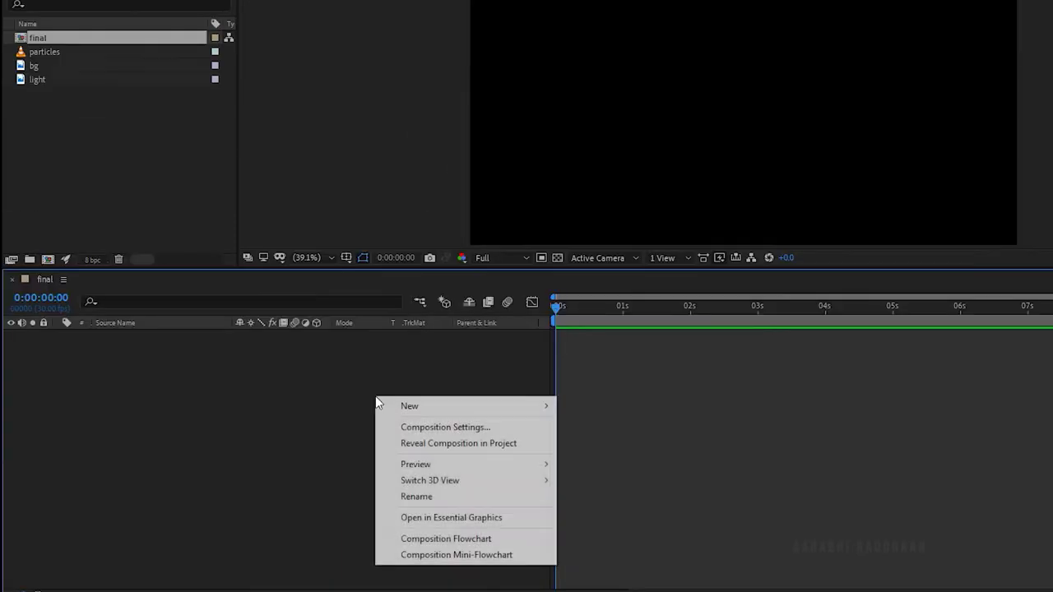
{"action": "mouse_move", "coordinate": [454, 406]}
{"action": "left_click", "coordinate": [655, 450]}
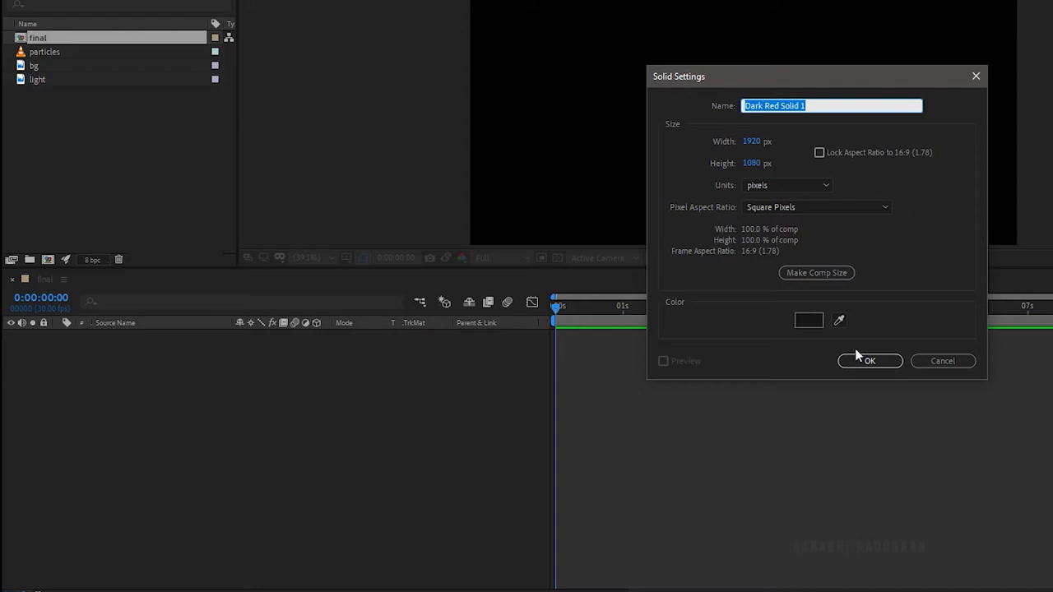
{"action": "type", "text": "bg"}
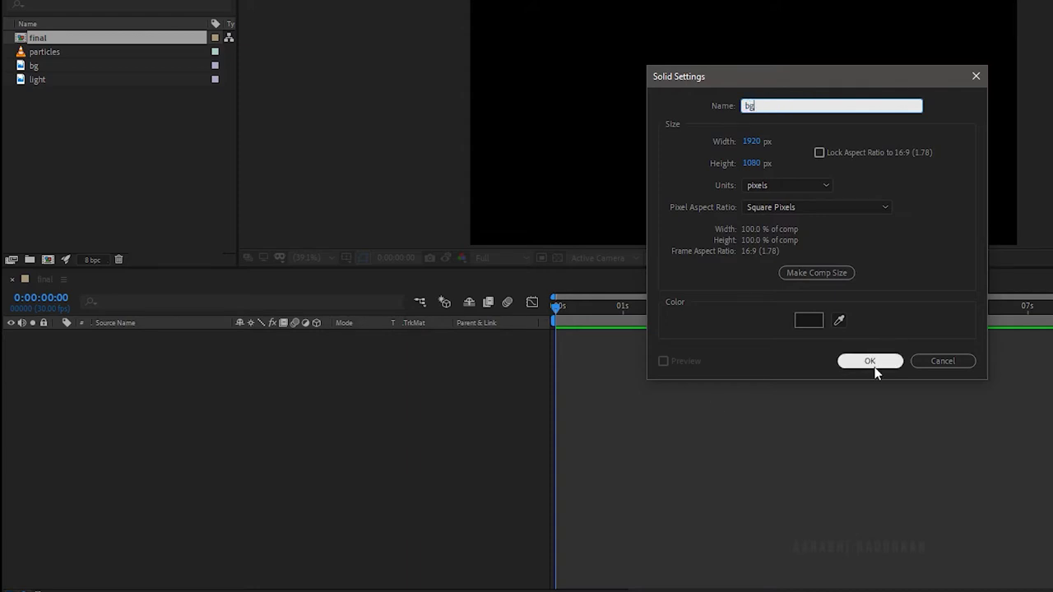
{"action": "left_click", "coordinate": [812, 322]}
{"action": "left_click", "coordinate": [951, 147]}
{"action": "left_click", "coordinate": [889, 364]}
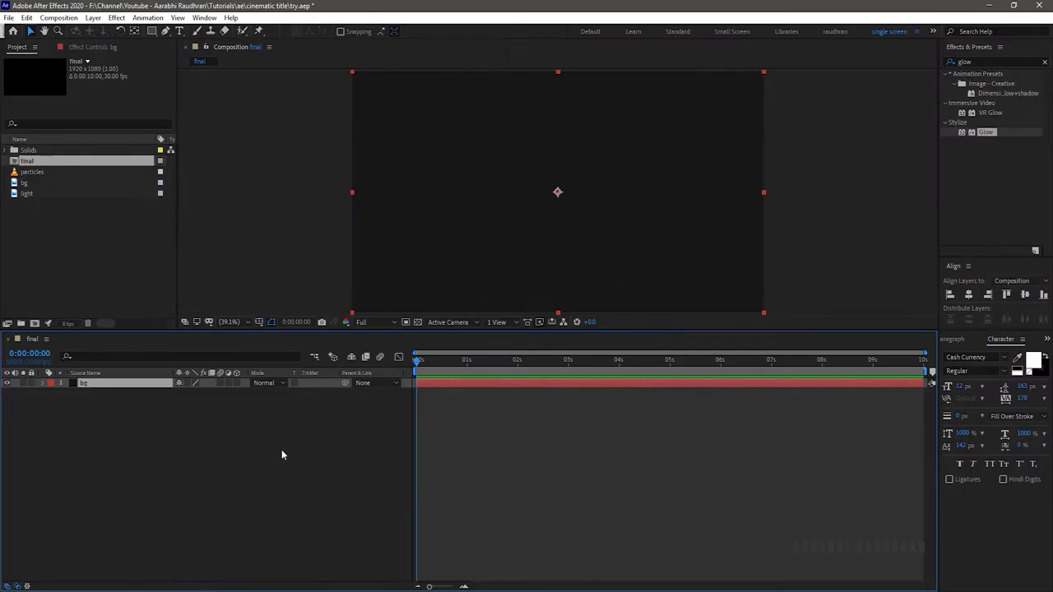
{"action": "left_click", "coordinate": [272, 490]}
Place the bg image above the bg solid and apply the Tint effect to it.
{"action": "left_click", "coordinate": [75, 206]}
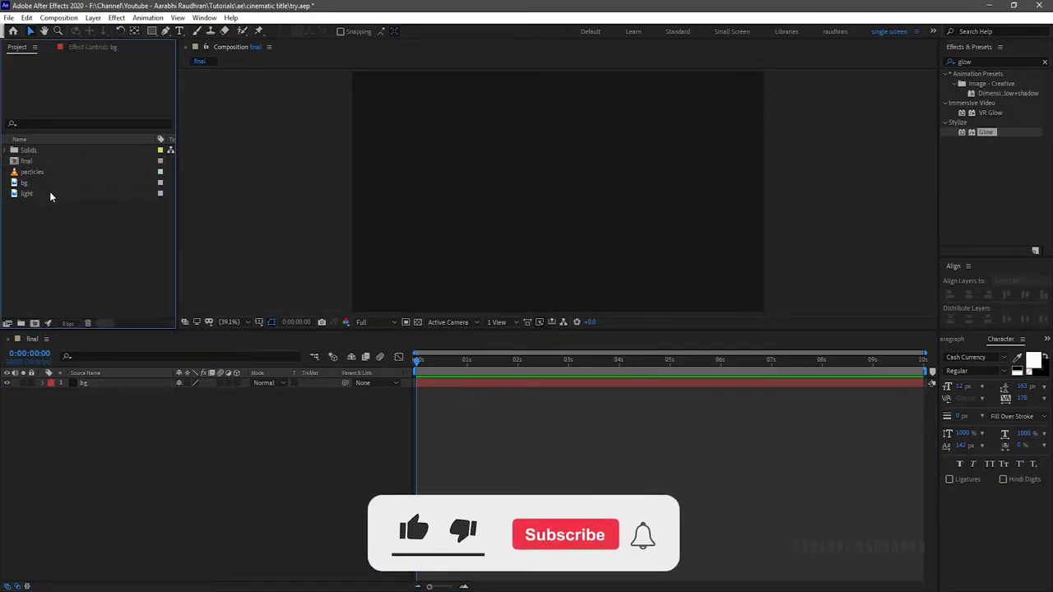
{"action": "left_click_drag", "start_coordinate": [41, 184], "coordinate": [126, 382]}
{"action": "double_click", "coordinate": [982, 60]}
{"action": "type", "text": "tint"}
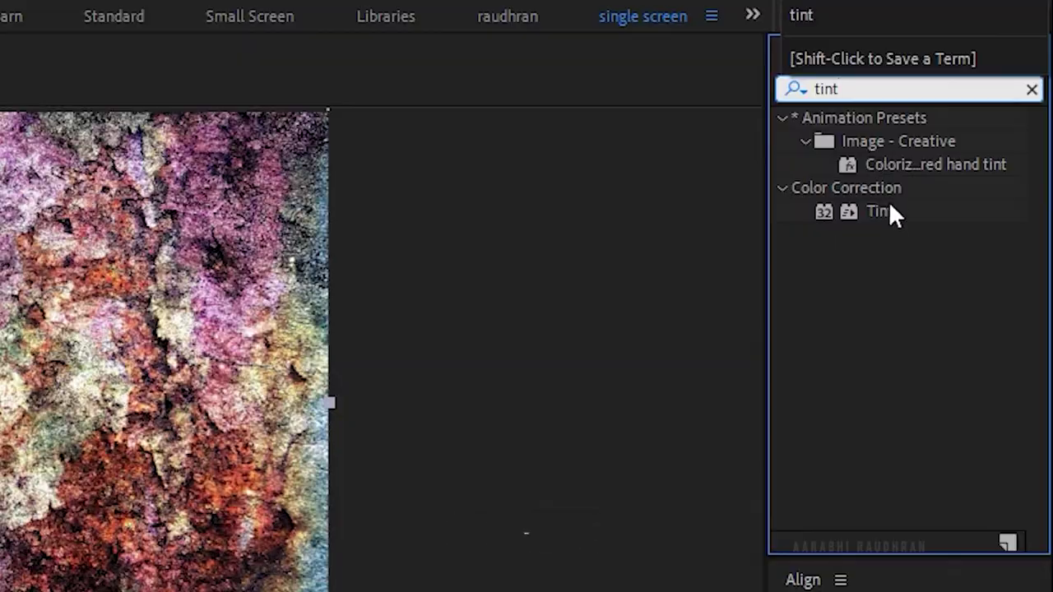
{"action": "left_click_drag", "start_coordinate": [891, 211], "coordinate": [704, 272]}
{"action": "left_click_drag", "start_coordinate": [914, 134], "coordinate": [136, 383]}
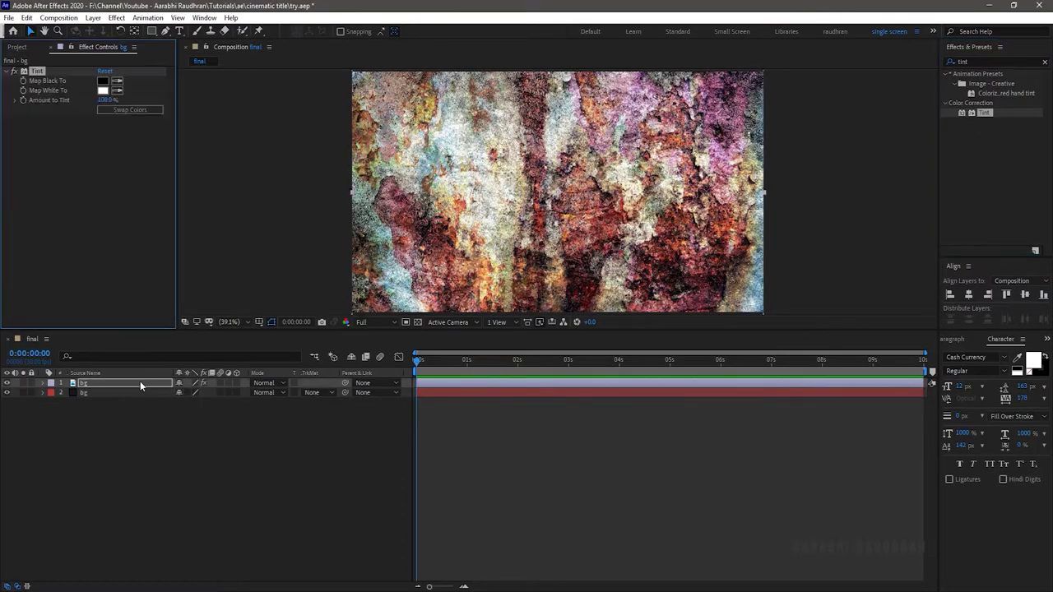
Apply the Curves effect to the bg image layer and bend the curves down to darken the texture.
{"action": "double_click", "coordinate": [977, 61]}
{"action": "type", "text": "curves"}
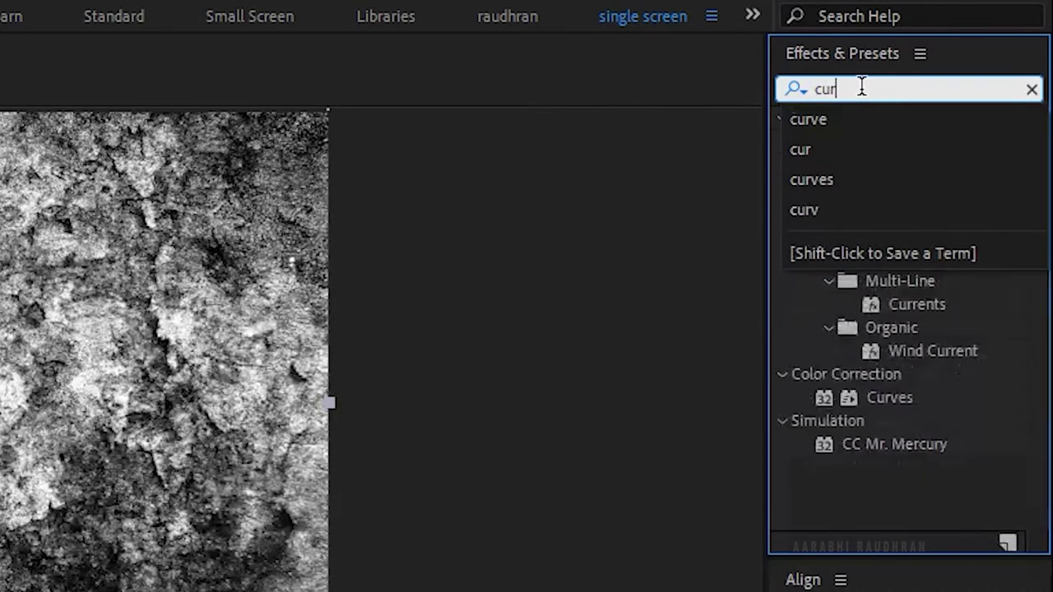
{"action": "left_click_drag", "start_coordinate": [889, 212], "coordinate": [133, 261]}
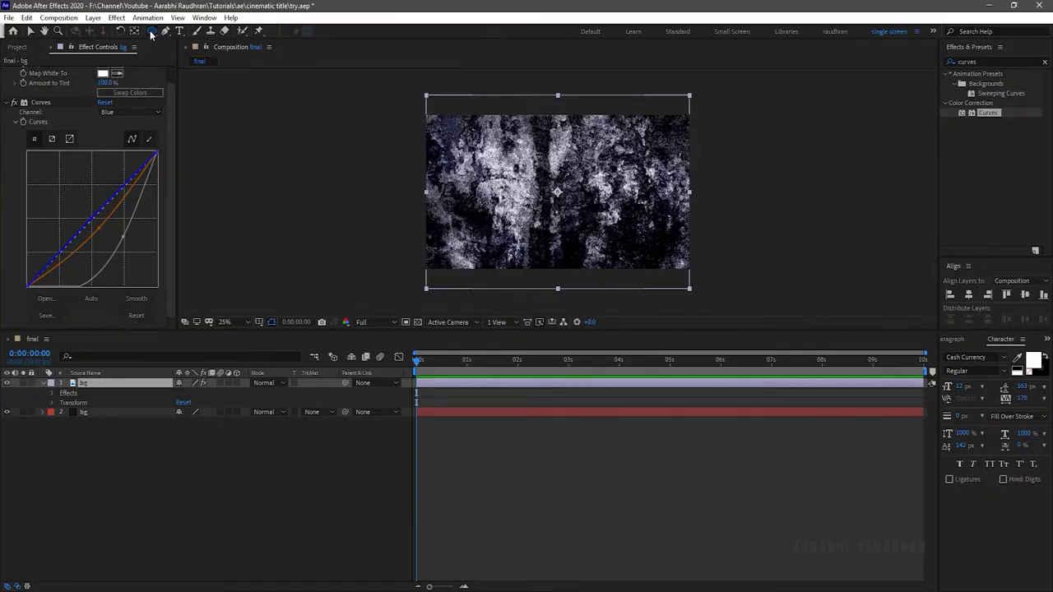
Mask the bg image layer with a full-size ellipse, set its feather to 500 pixels and reduce the mask expansion.
{"action": "double_click", "coordinate": [151, 32]}
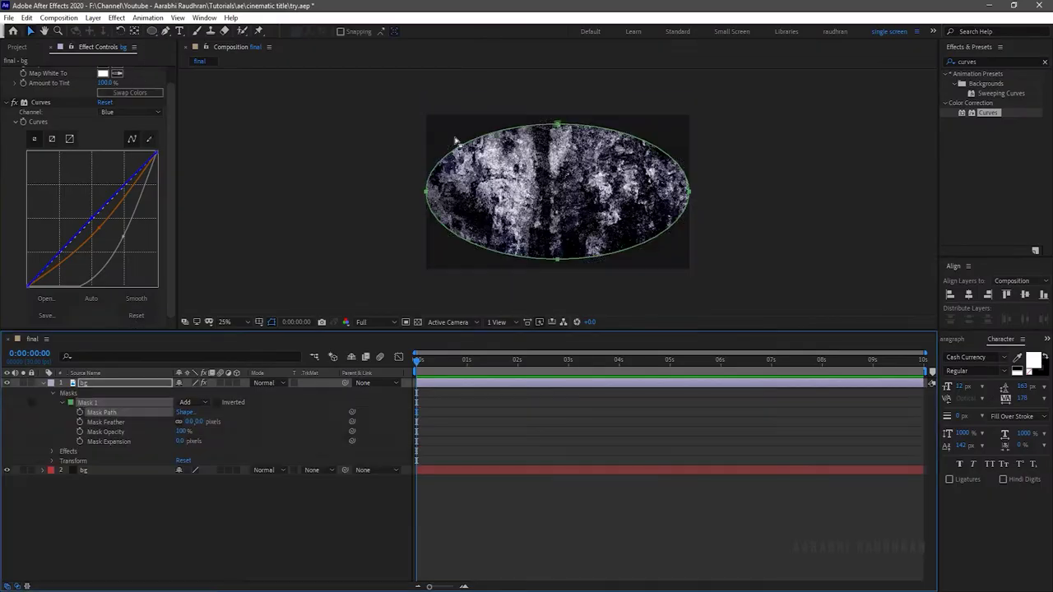
{"action": "left_click", "coordinate": [252, 547]}
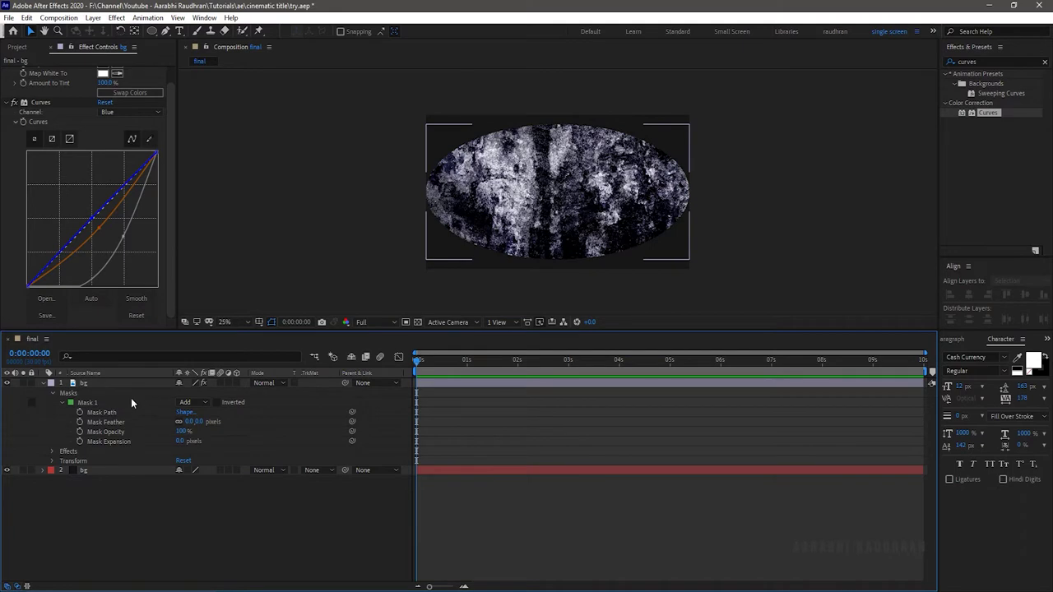
{"action": "type", "text": "500"}
{"action": "key", "text": "Return"}
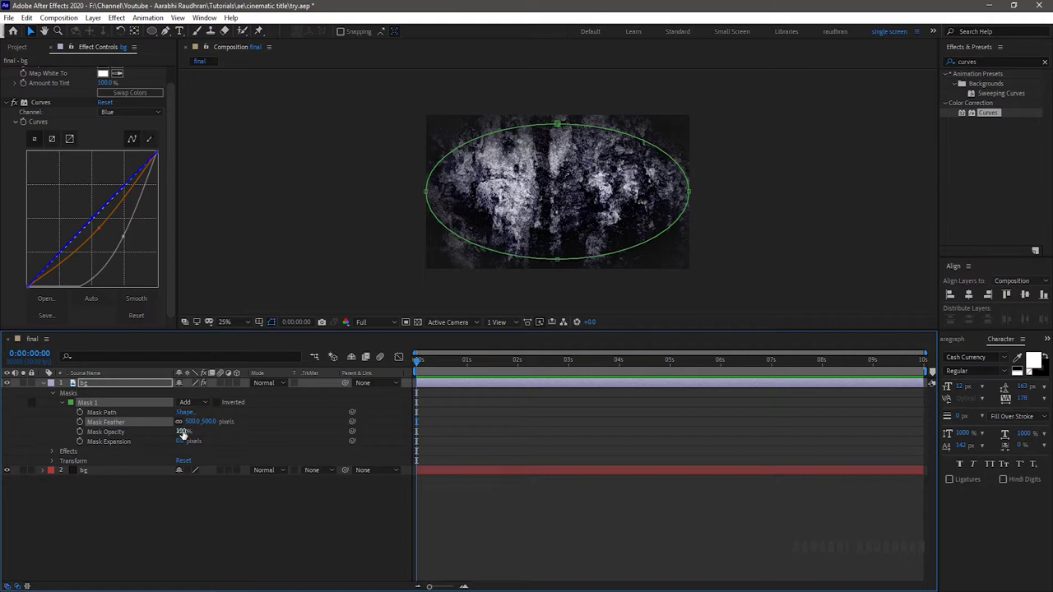
{"action": "left_click_drag", "start_coordinate": [179, 442], "coordinate": [137, 443]}
{"action": "left_click", "coordinate": [43, 384]}
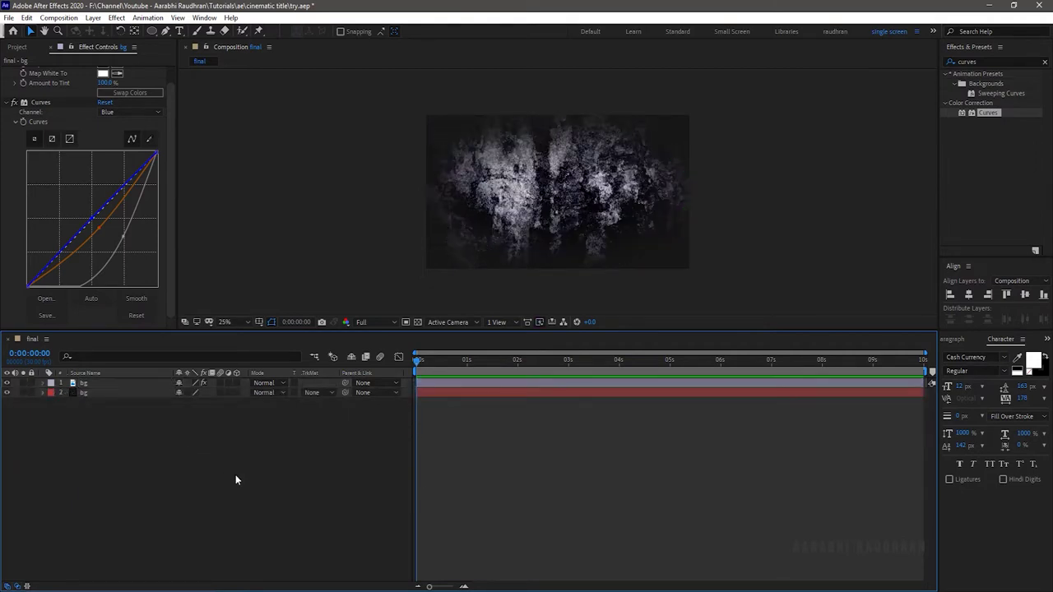
Add a text layer reading "CINEMATIC TRAILER" on two lines.
{"action": "right_click", "coordinate": [123, 420]}
{"action": "mouse_move", "coordinate": [159, 431]}
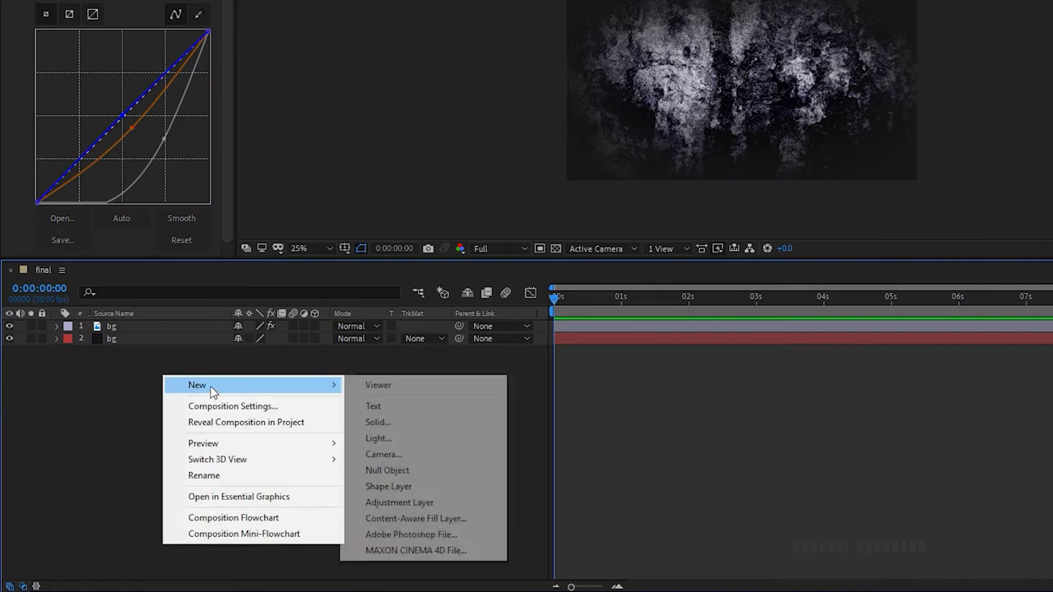
{"action": "left_click", "coordinate": [372, 406]}
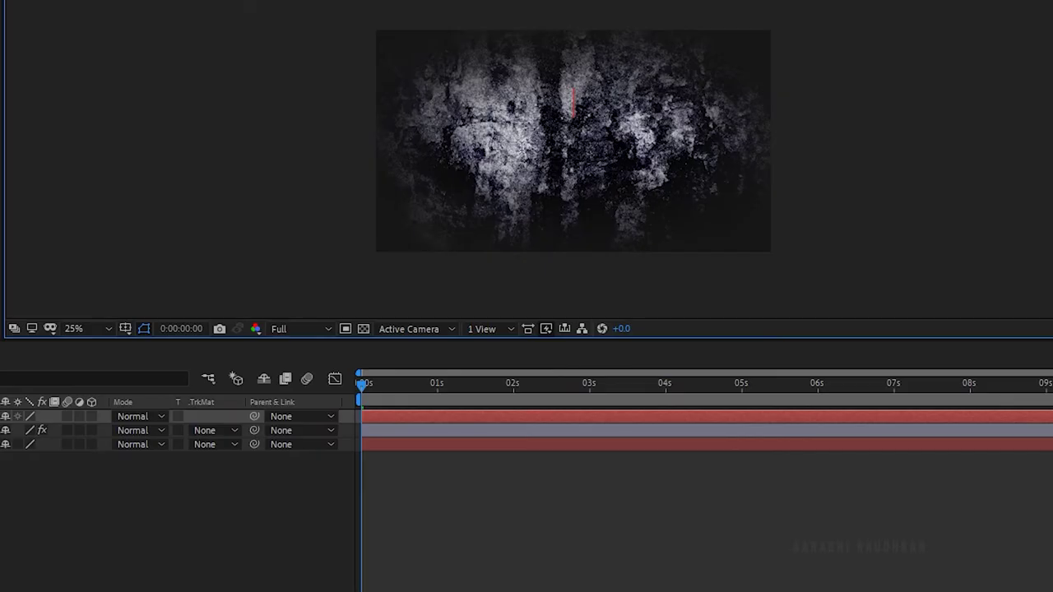
{"action": "type", "text": "CINEMATIC TRAILER"}
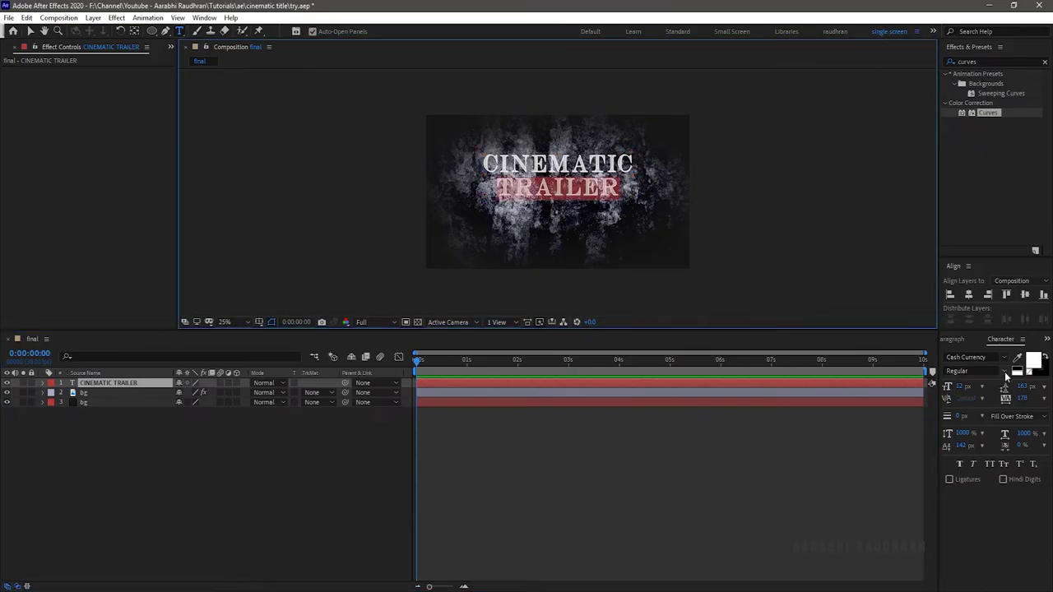
Set the "TRAILER" line's font size to 8 px and its leading to 105 px.
{"action": "left_click", "coordinate": [960, 386]}
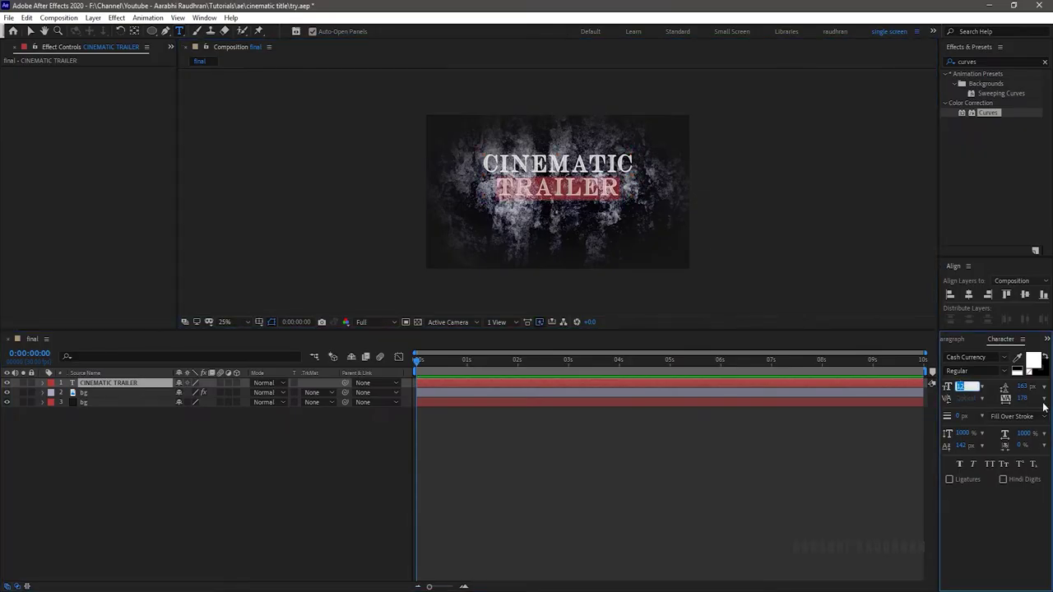
{"action": "type", "text": "8"}
{"action": "left_click", "coordinate": [1023, 386]}
{"action": "left_click_drag", "start_coordinate": [1022, 387], "coordinate": [1005, 395]}
{"action": "key", "text": "ctrl+a"}
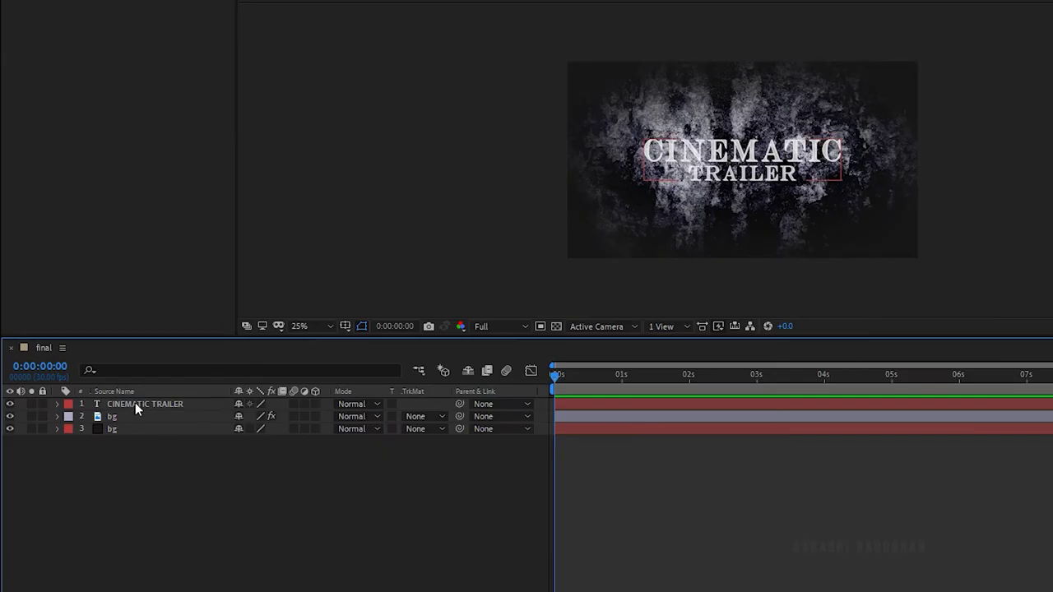
Pre-compose the title text layer as "text place holder", moving all attributes into it, and scale the pre-composed layer up.
{"action": "left_click", "coordinate": [102, 382]}
{"action": "right_click", "coordinate": [101, 383]}
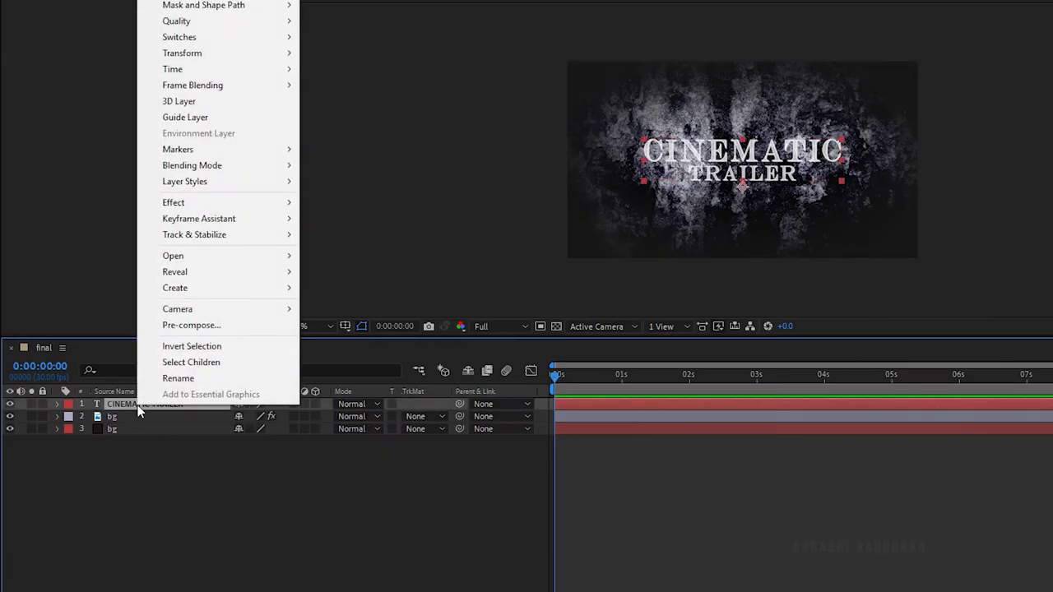
{"action": "left_click", "coordinate": [210, 326]}
{"action": "type", "text": "text place holder"}
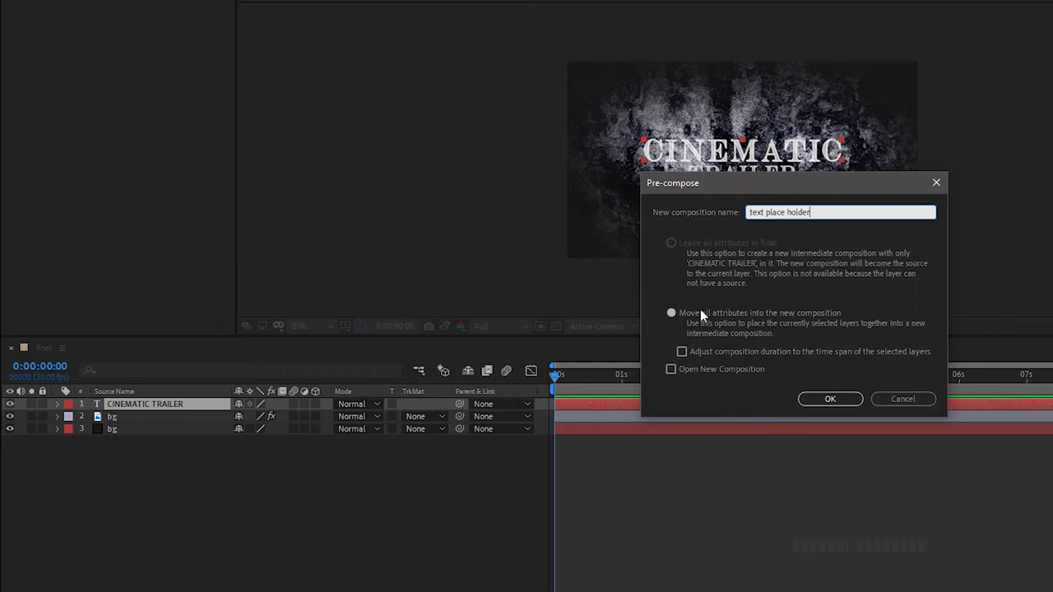
{"action": "left_click", "coordinate": [700, 312]}
{"action": "left_click", "coordinate": [830, 400]}
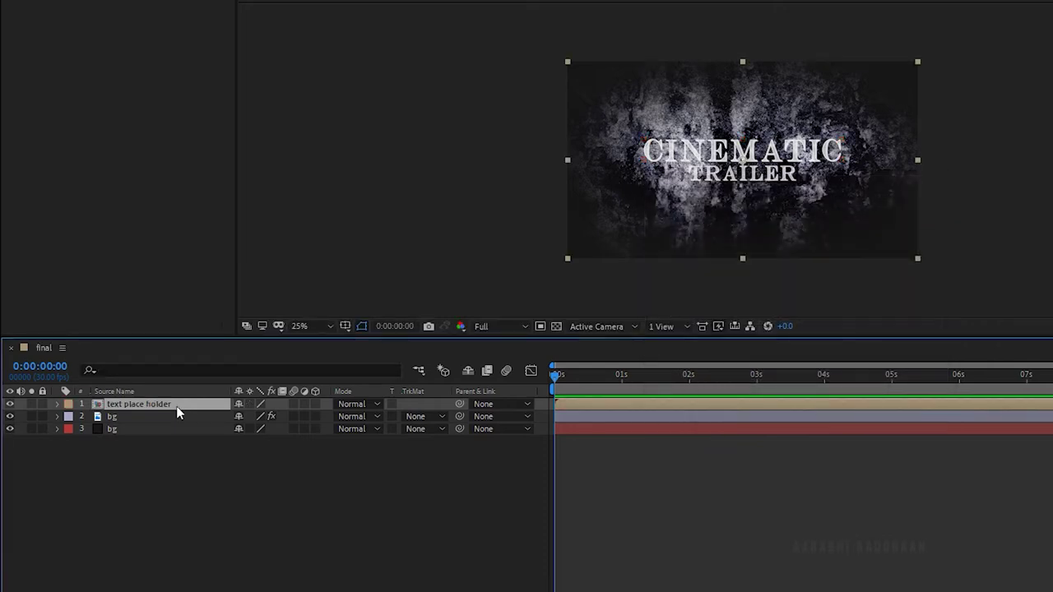
{"action": "key", "text": "s"}
{"action": "left_click_drag", "start_coordinate": [263, 416], "coordinate": [287, 417]}
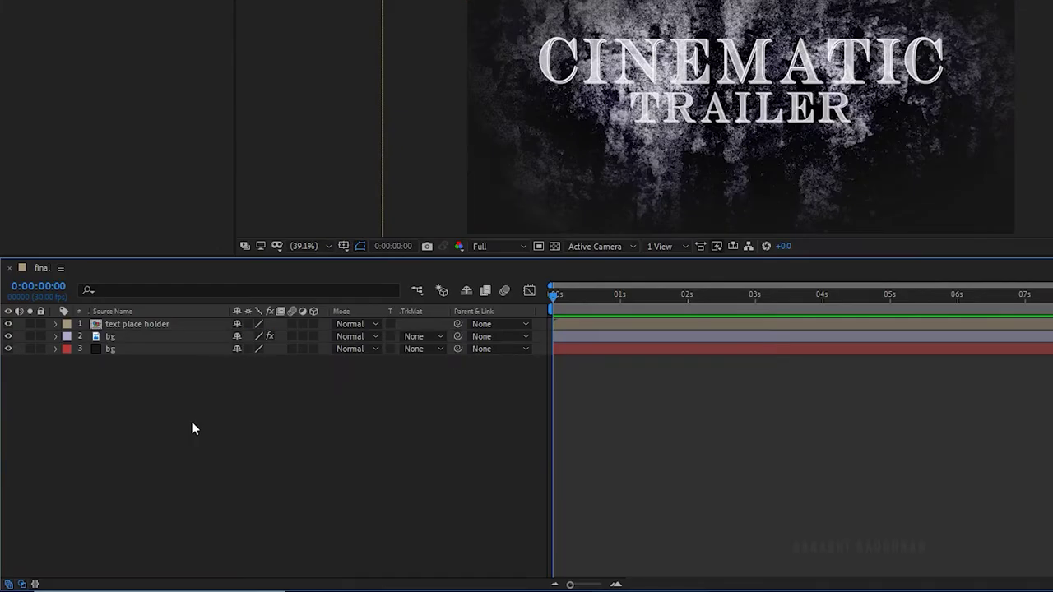
Add a 1920 x 1080 solid named "fractal" as the topmost layer.
{"action": "right_click", "coordinate": [193, 425]}
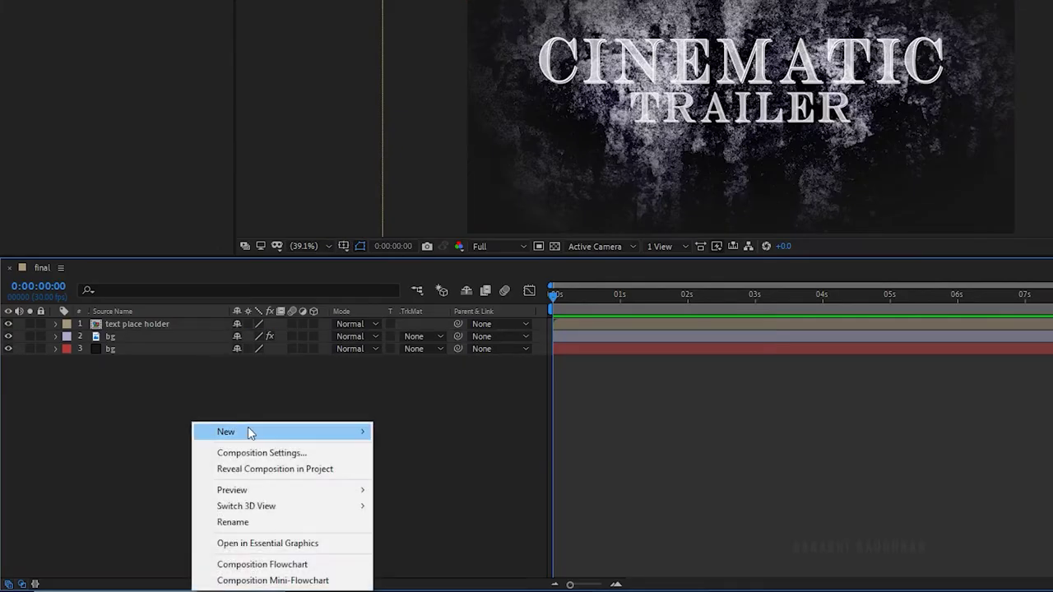
{"action": "mouse_move", "coordinate": [332, 433]}
{"action": "left_click", "coordinate": [428, 468]}
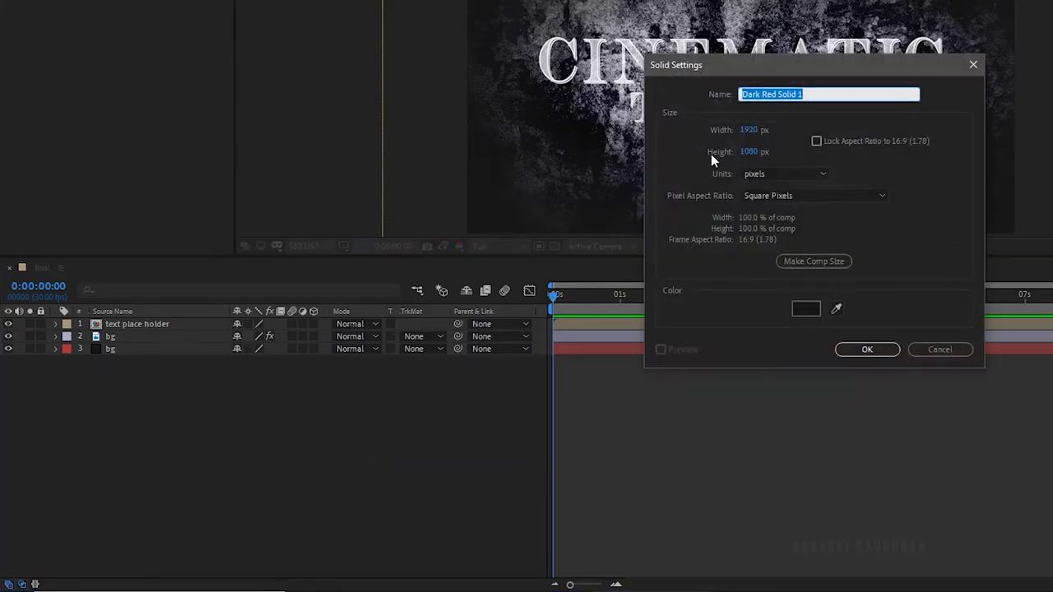
{"action": "type", "text": "fractal"}
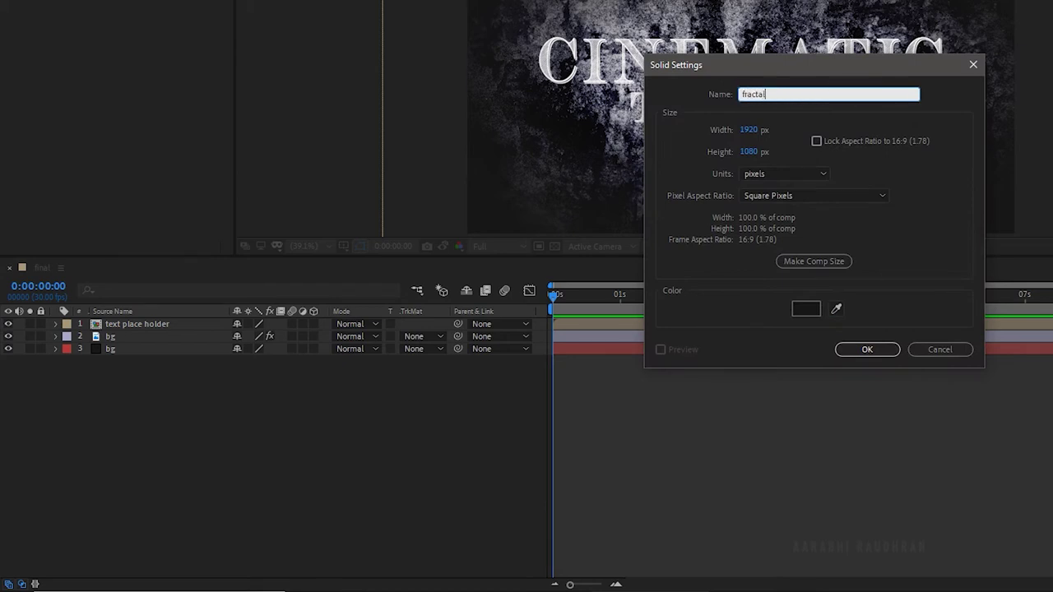
{"action": "key", "text": "Return"}
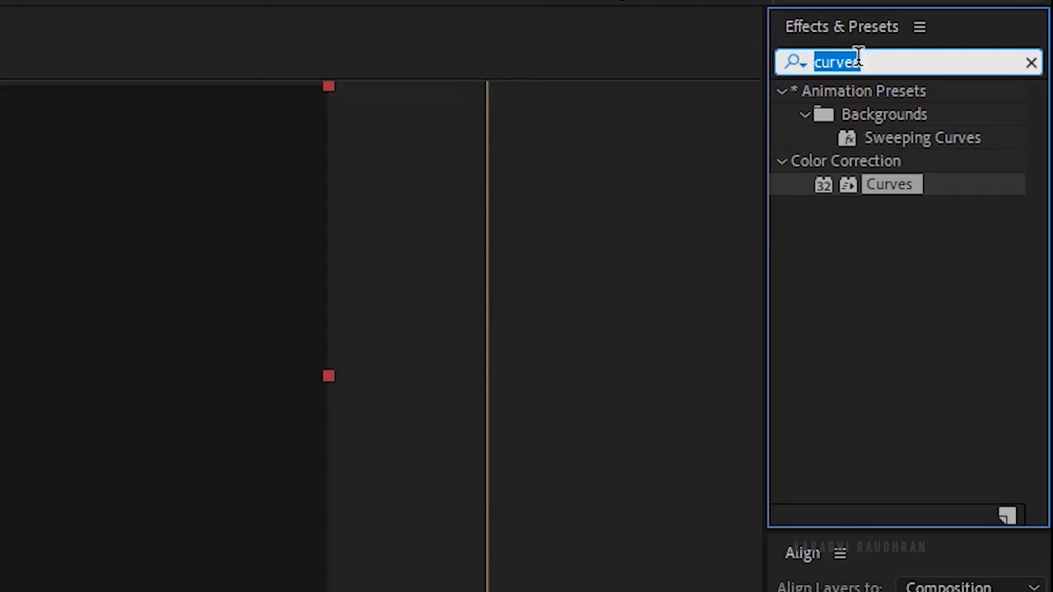
Apply the Fractal Noise effect to the fractal solid and set its fractal type to Turbulent Sharp.
{"action": "type", "text": "fractal"}
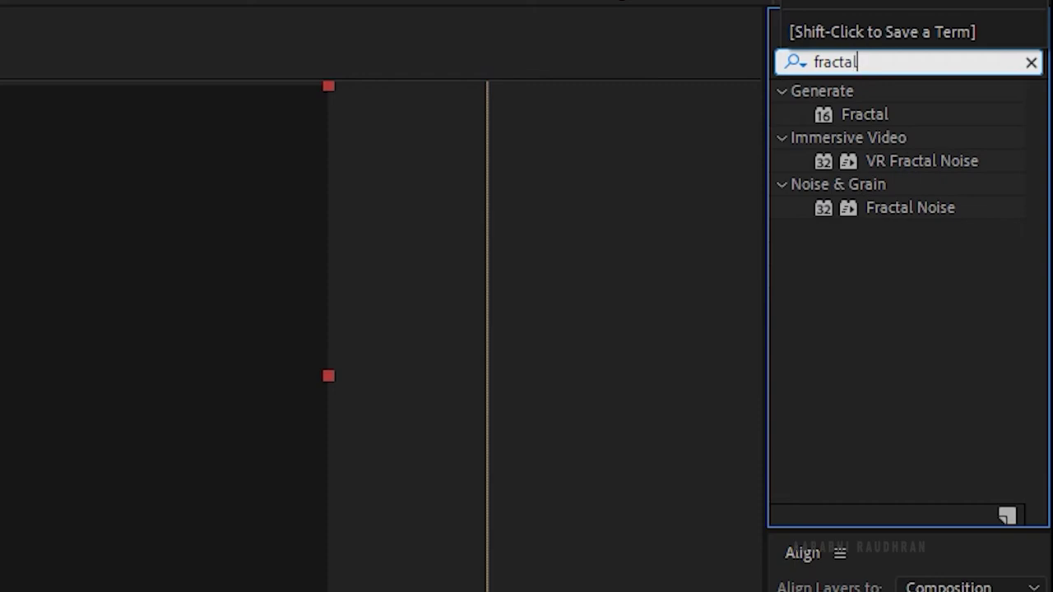
{"action": "left_click_drag", "start_coordinate": [910, 277], "coordinate": [295, 305]}
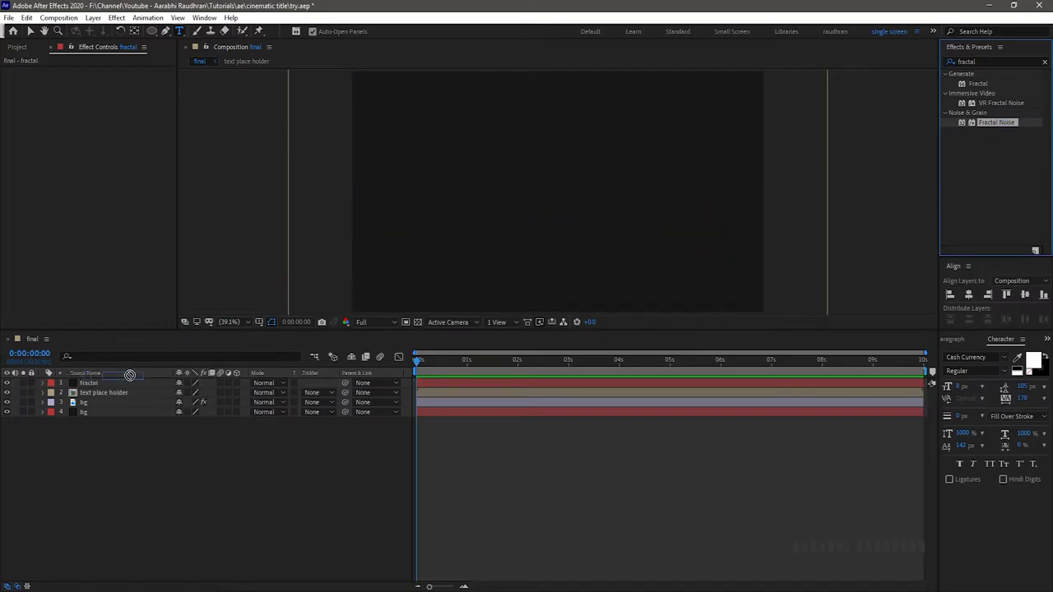
{"action": "left_click", "coordinate": [150, 73]}
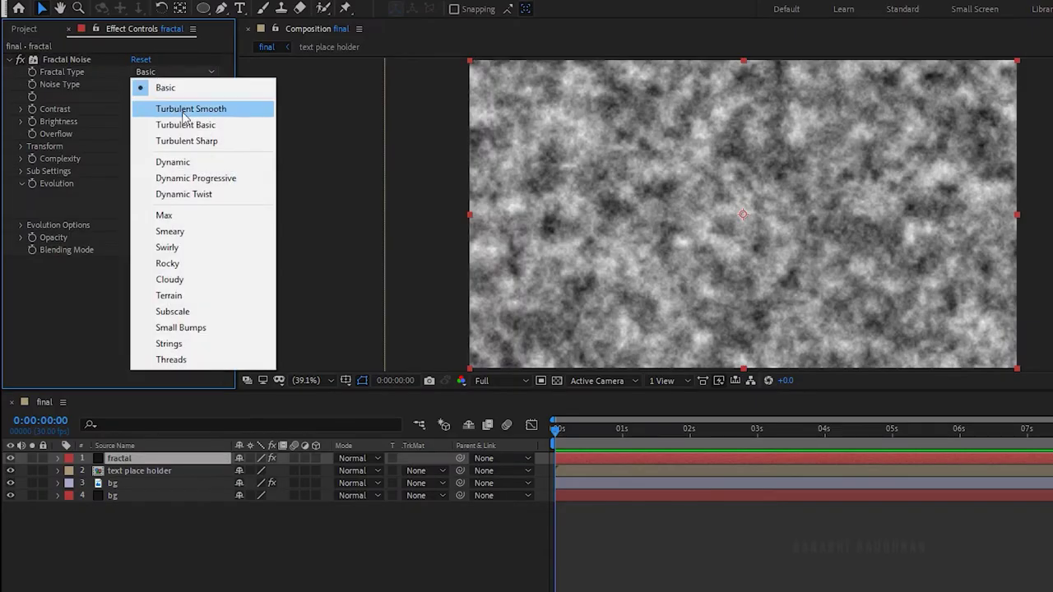
{"action": "left_click", "coordinate": [191, 141]}
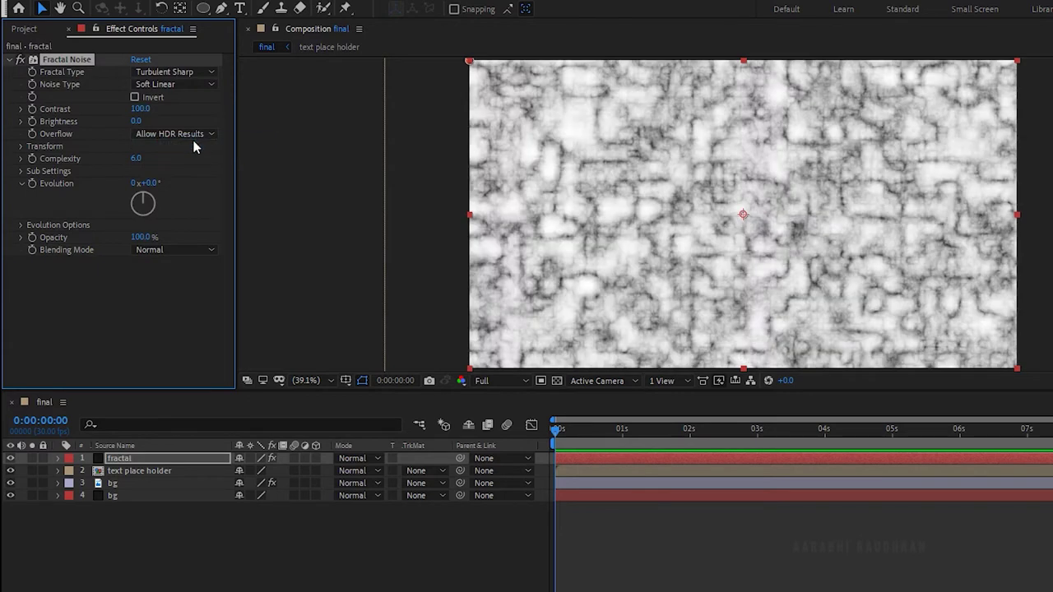
Turn off the noise's uniform scaling, then set its scale width to 500 and scale height to 10000.
{"action": "left_click", "coordinate": [20, 146]}
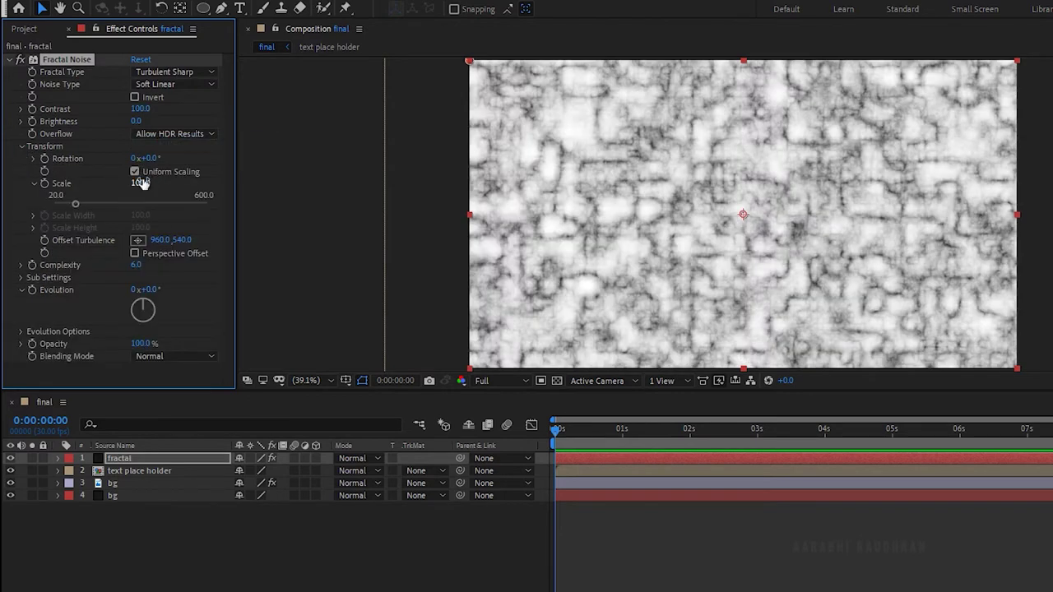
{"action": "left_click", "coordinate": [136, 171]}
{"action": "left_click", "coordinate": [141, 195]}
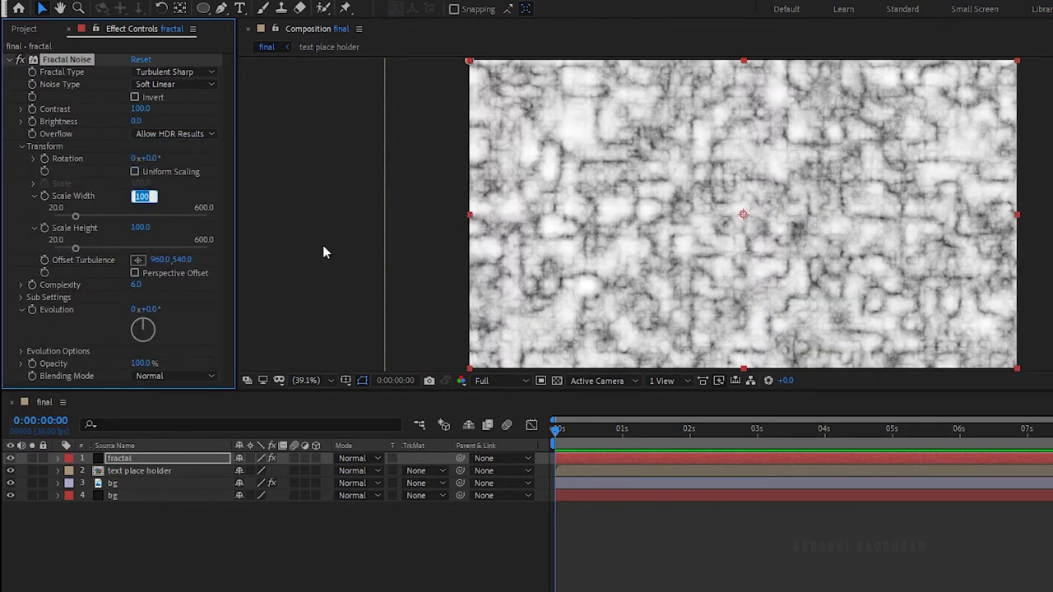
{"action": "type", "text": "500"}
{"action": "key", "text": "Return"}
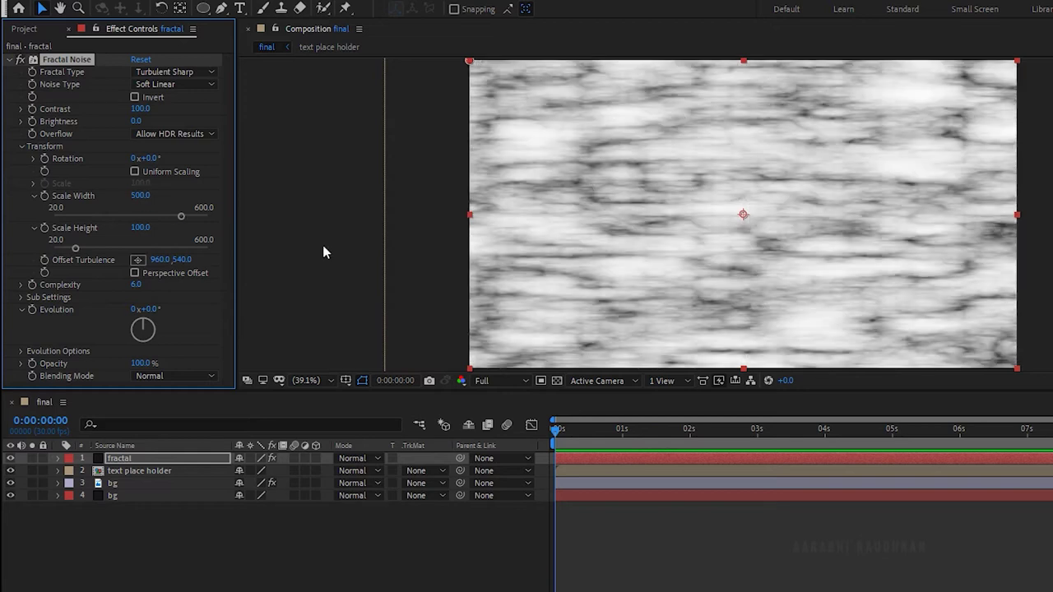
{"action": "left_click", "coordinate": [141, 228]}
{"action": "key", "text": "Return"}
Set the fractal noise's contrast to 200 and its brightness to -100.
{"action": "left_click", "coordinate": [141, 109]}
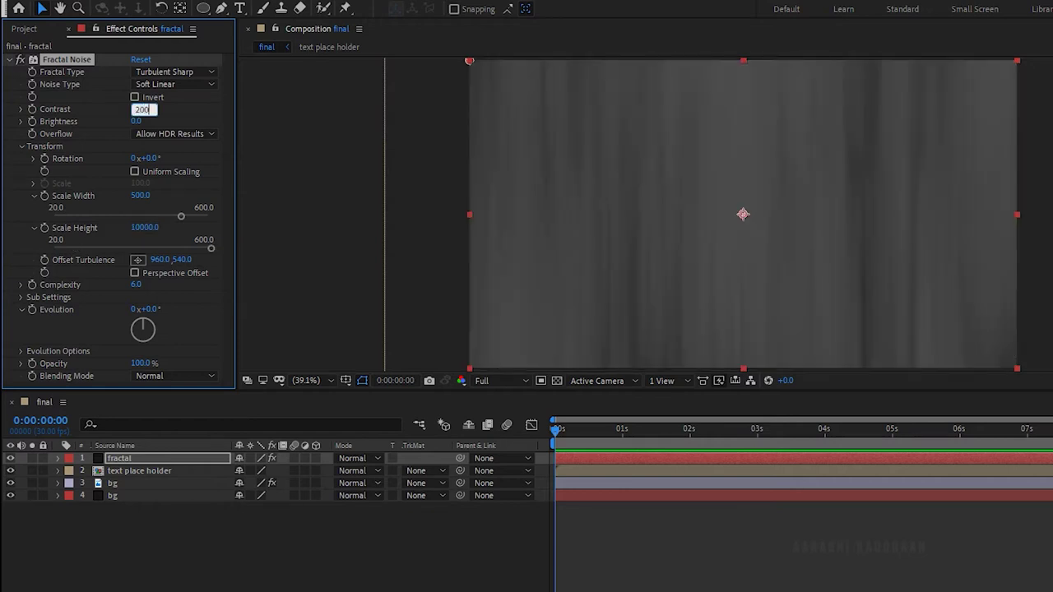
{"action": "key", "text": "Return"}
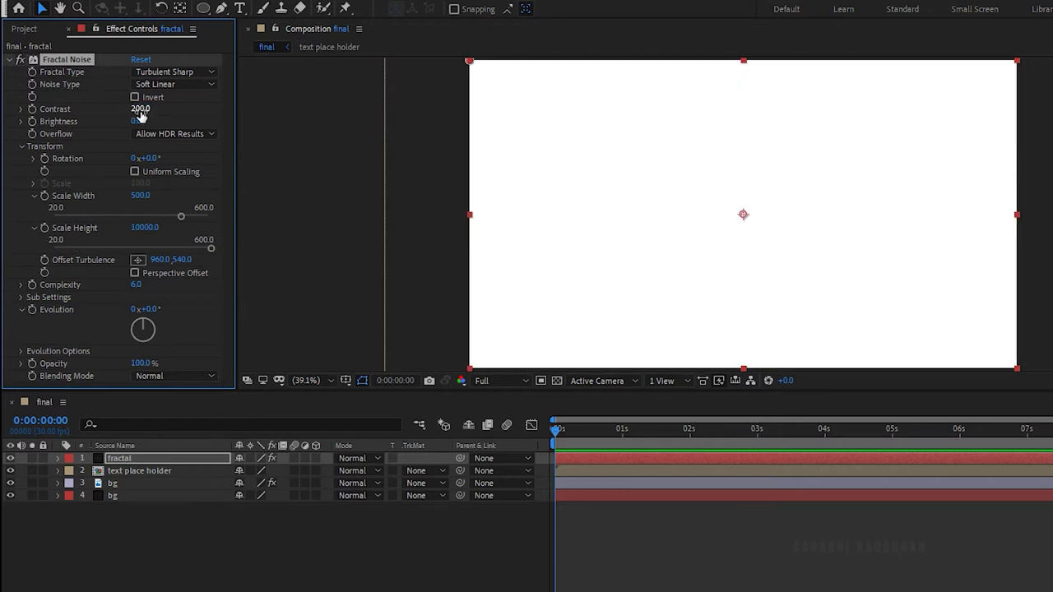
{"action": "left_click", "coordinate": [134, 122]}
{"action": "key", "text": "Return"}
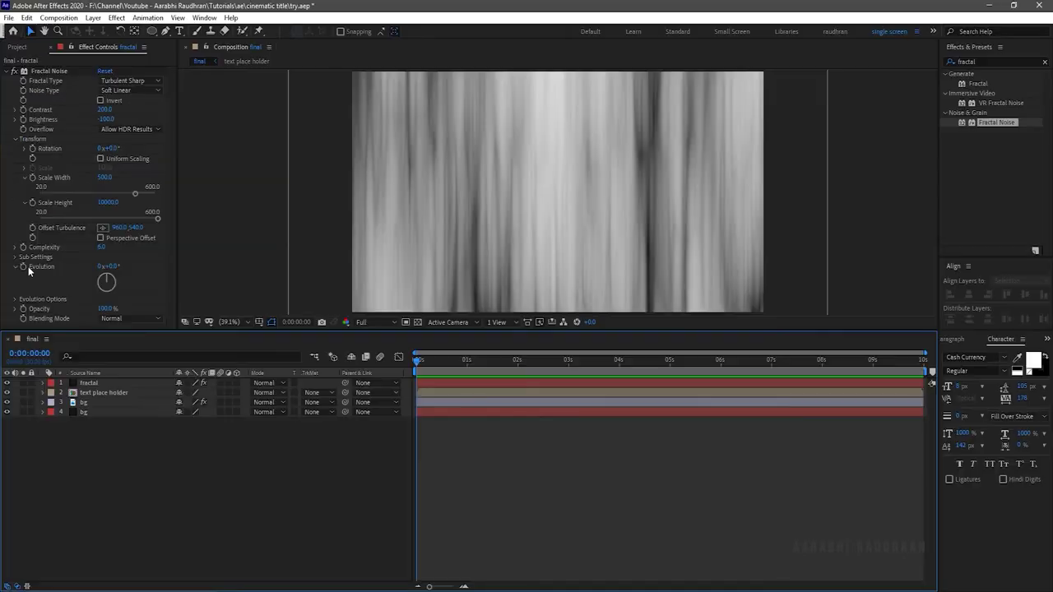
Keyframe the noise's Evolution from 0 at the composition's start to 2 revolutions at its last frame.
{"action": "left_click", "coordinate": [23, 267]}
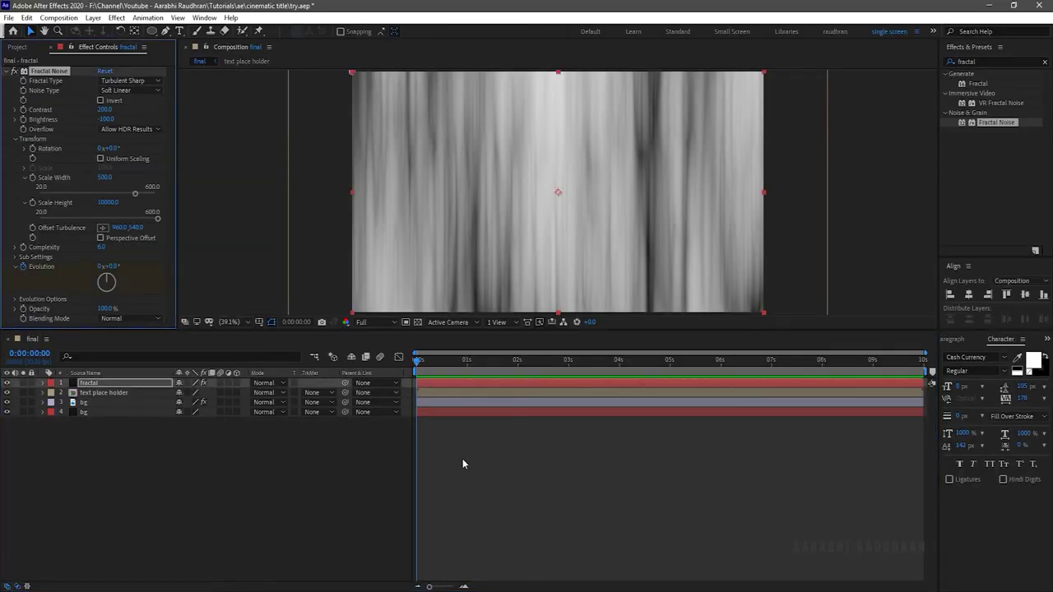
{"action": "key", "text": "End"}
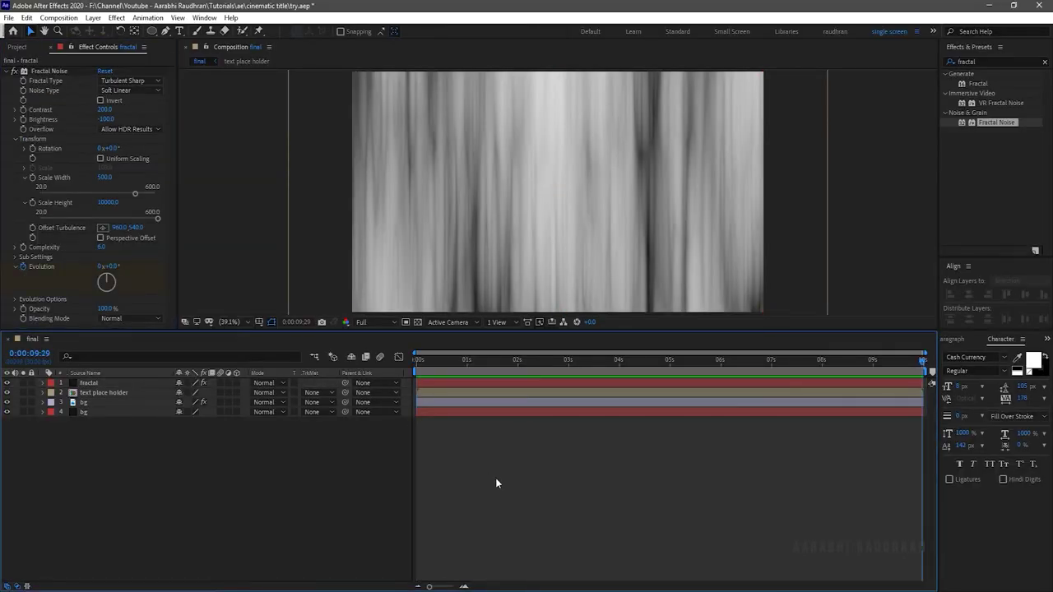
{"action": "left_click", "coordinate": [100, 266]}
{"action": "type", "text": "2"}
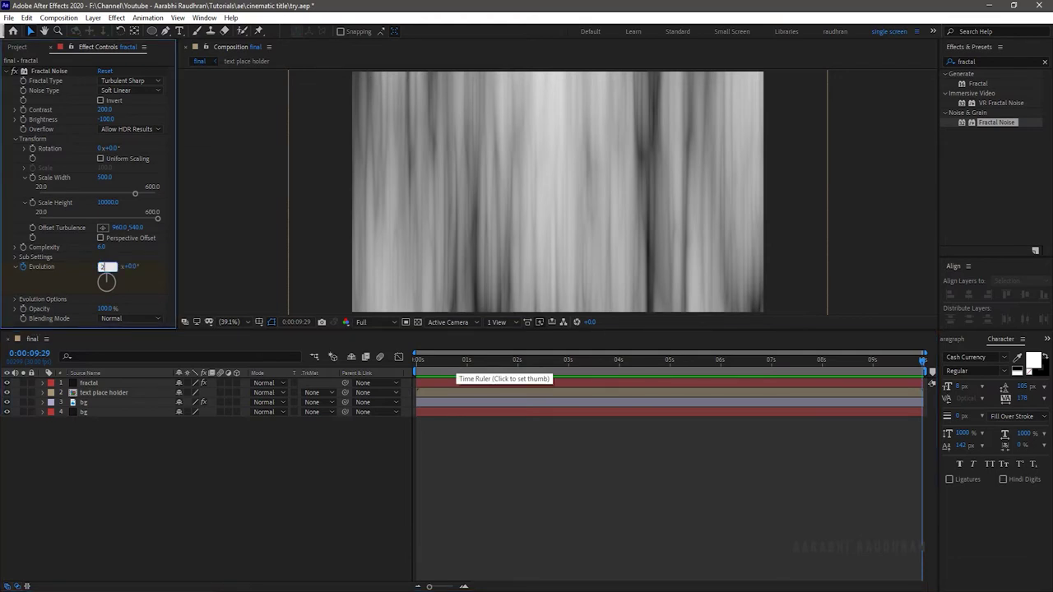
{"action": "key", "text": "Return"}
{"action": "left_click", "coordinate": [678, 500]}
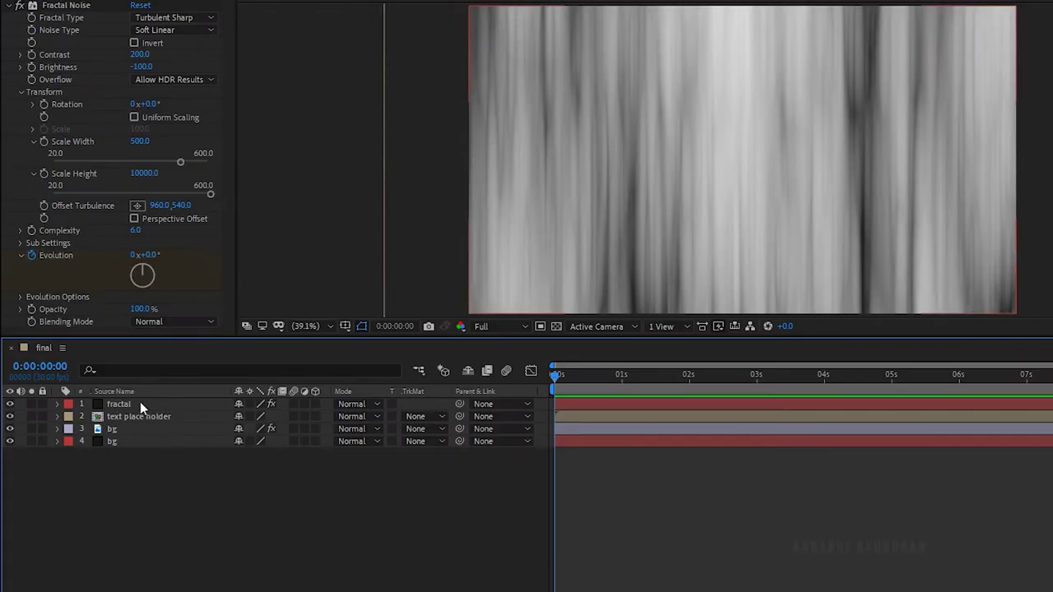
Pre-compose the fractal layer as "reference", moving all attributes into the new composition.
{"action": "right_click", "coordinate": [140, 403]}
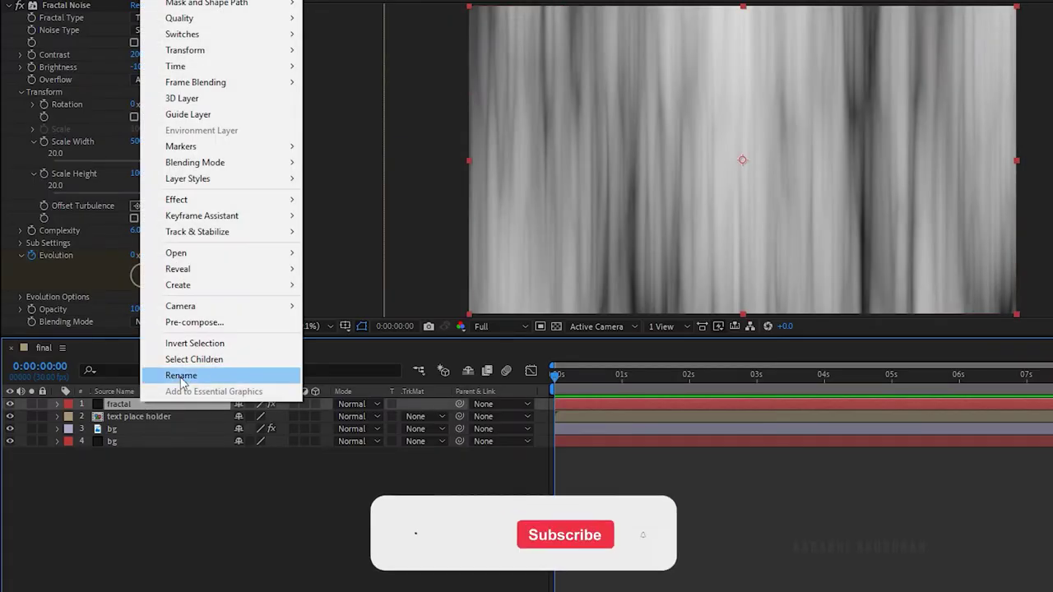
{"action": "left_click", "coordinate": [194, 322]}
{"action": "type", "text": "reference"}
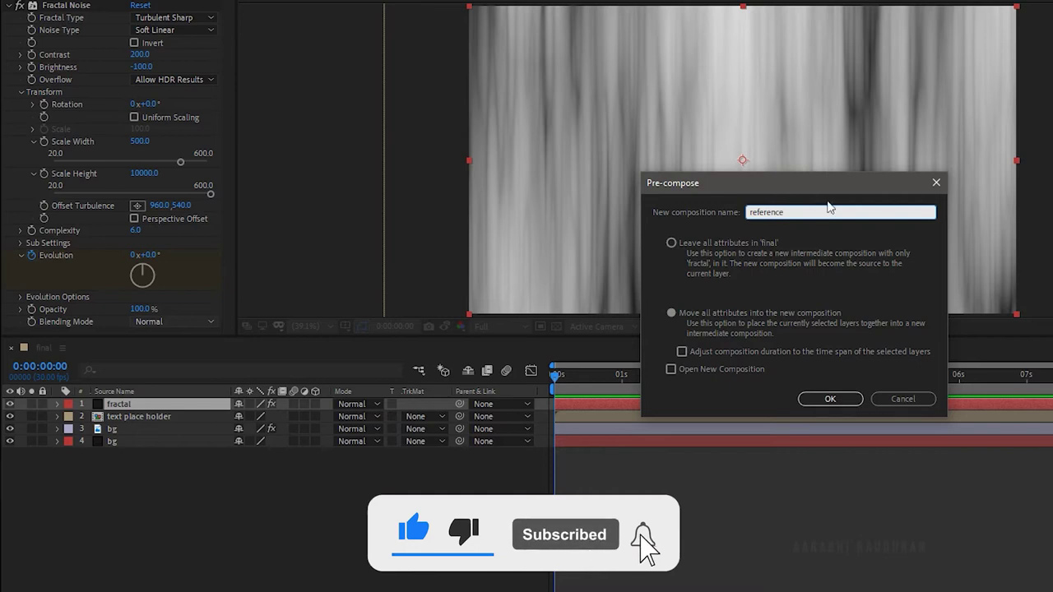
{"action": "left_click", "coordinate": [711, 313]}
{"action": "left_click", "coordinate": [830, 399]}
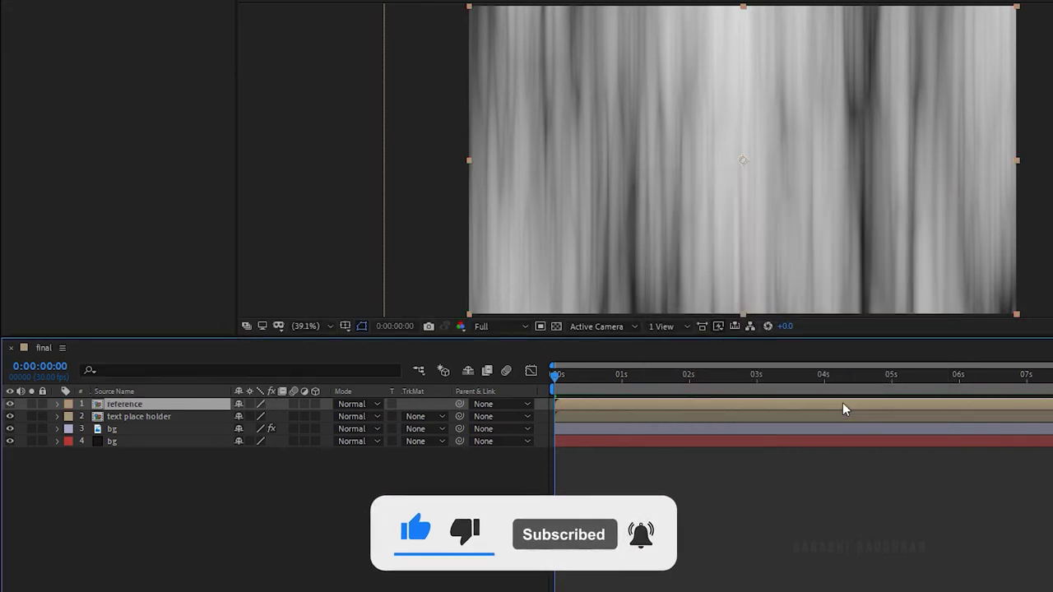
Place the text place holder layer above the reference layer and set the reference layer's track matte to Alpha.
{"action": "left_click_drag", "start_coordinate": [112, 393], "coordinate": [107, 387]}
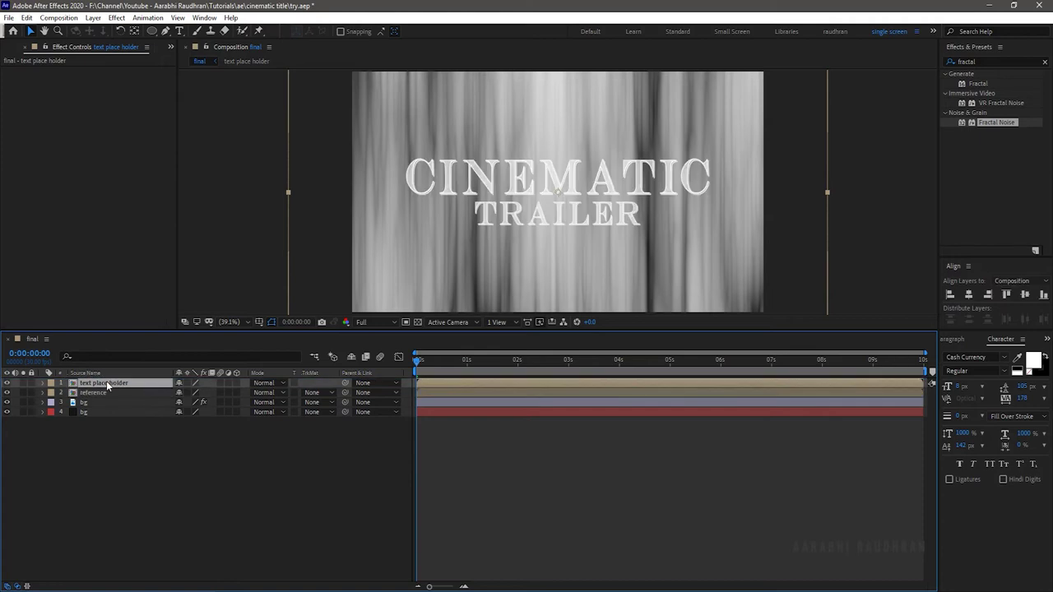
{"action": "left_click", "coordinate": [312, 393]}
{"action": "left_click", "coordinate": [321, 422]}
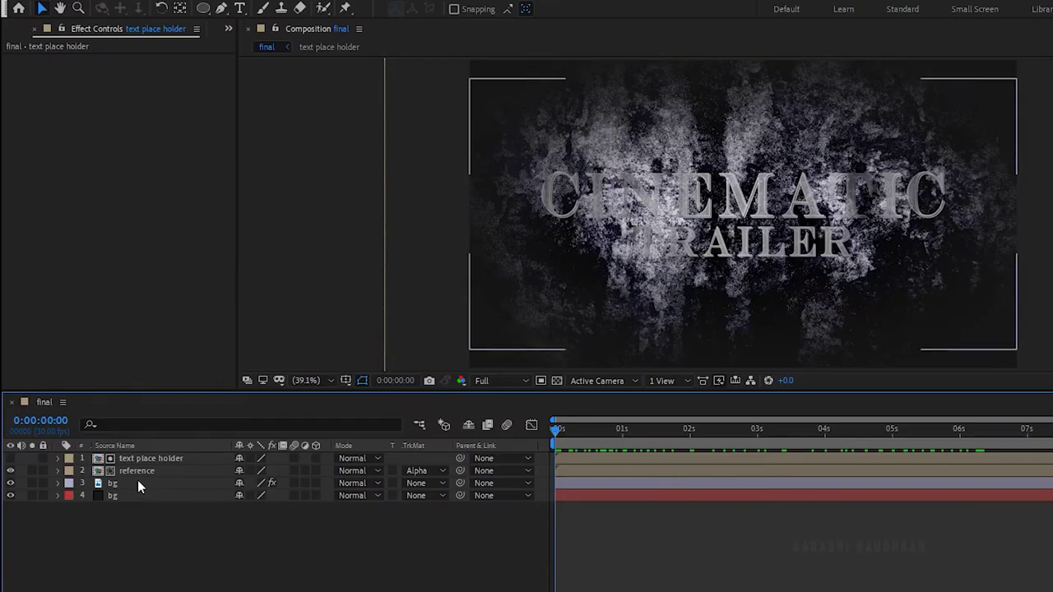
Duplicate the text place holder layer, place the copy directly below the reference layer and make it visible.
{"action": "left_click", "coordinate": [99, 384]}
{"action": "key", "text": "ctrl+d"}
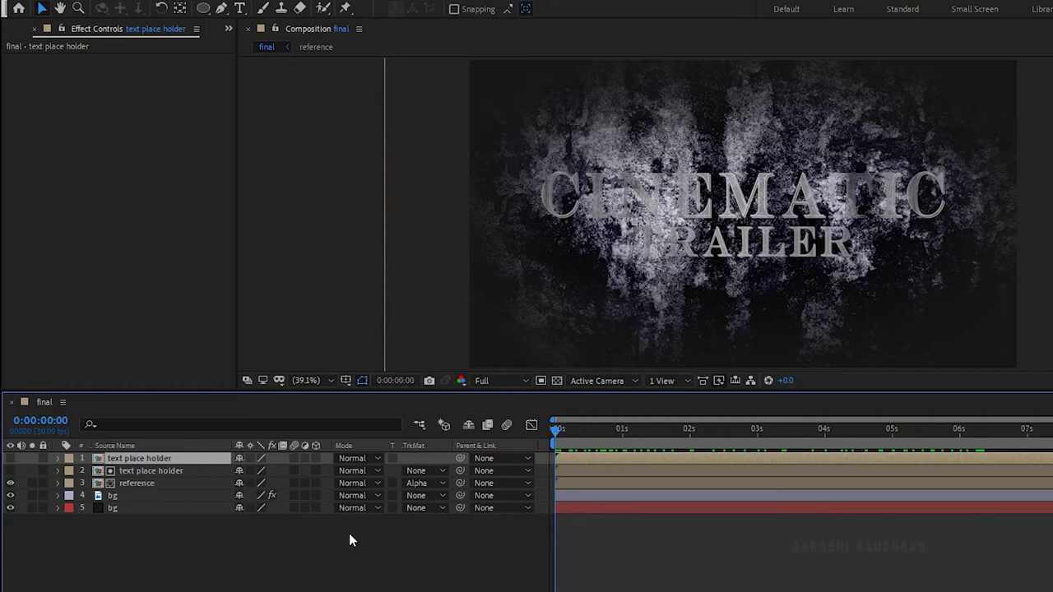
{"action": "left_click_drag", "start_coordinate": [141, 473], "coordinate": [146, 497]}
{"action": "left_click", "coordinate": [11, 483]}
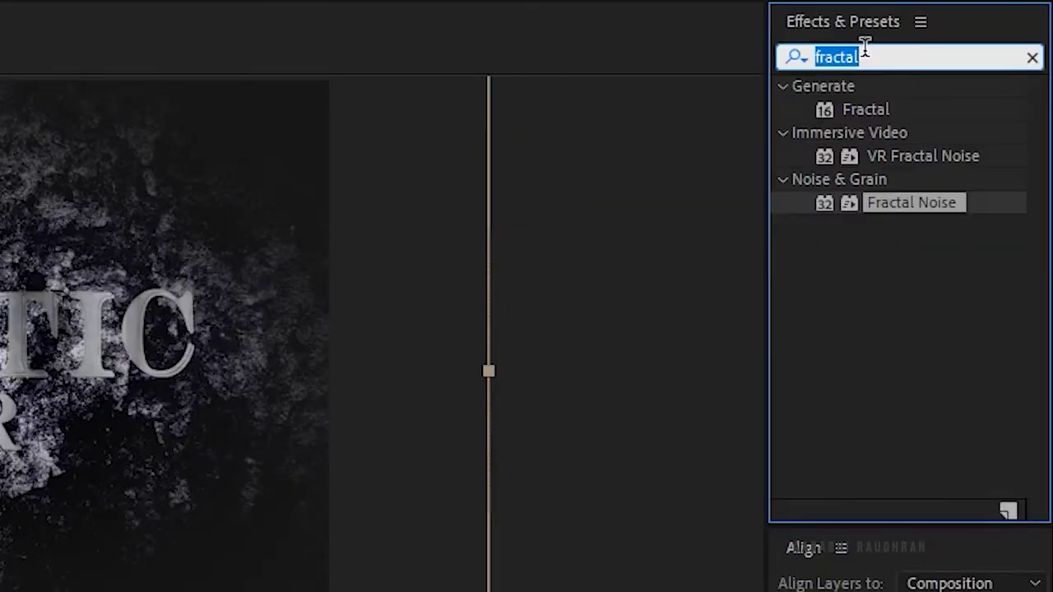
Apply the Fill effect to the text place holder copy below the reference layer and set its color to black (000000).
{"action": "type", "text": "fill"}
{"action": "left_click_drag", "start_coordinate": [878, 226], "coordinate": [144, 402]}
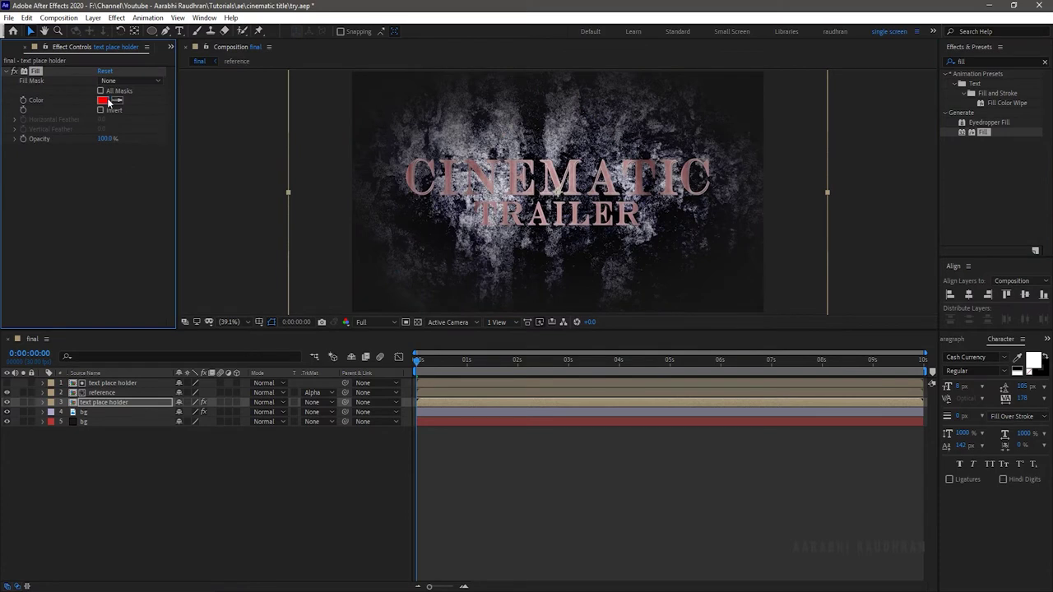
{"action": "left_click", "coordinate": [108, 101]}
{"action": "left_click_drag", "start_coordinate": [517, 325], "coordinate": [376, 489]}
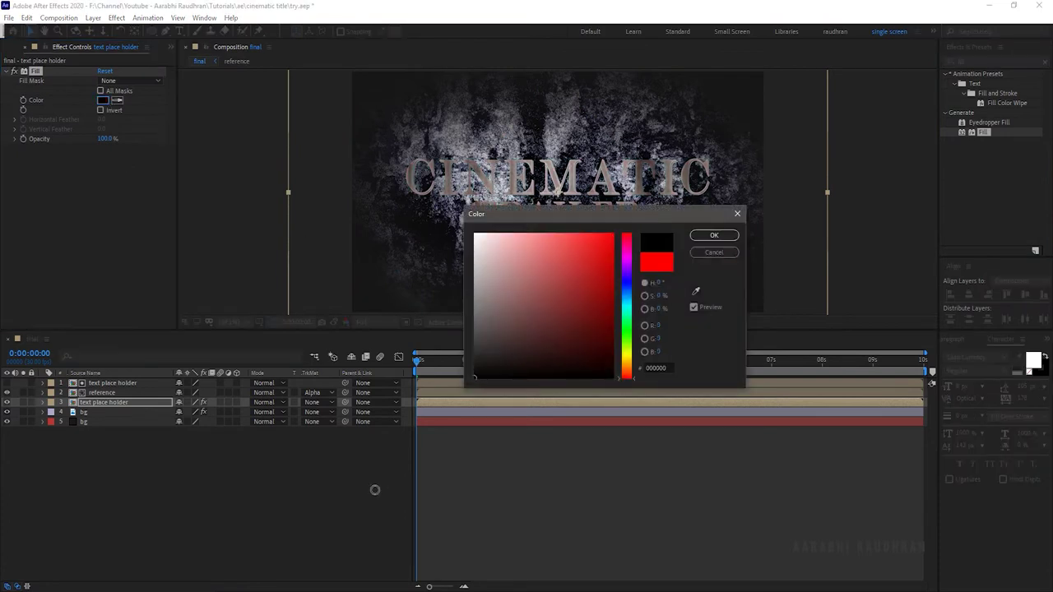
{"action": "left_click", "coordinate": [698, 238]}
Apply a Drop Shadow to the text place holder copy with opacity 100%, distance 40 and softness 80.
{"action": "double_click", "coordinate": [1006, 63]}
{"action": "type", "text": "drop"}
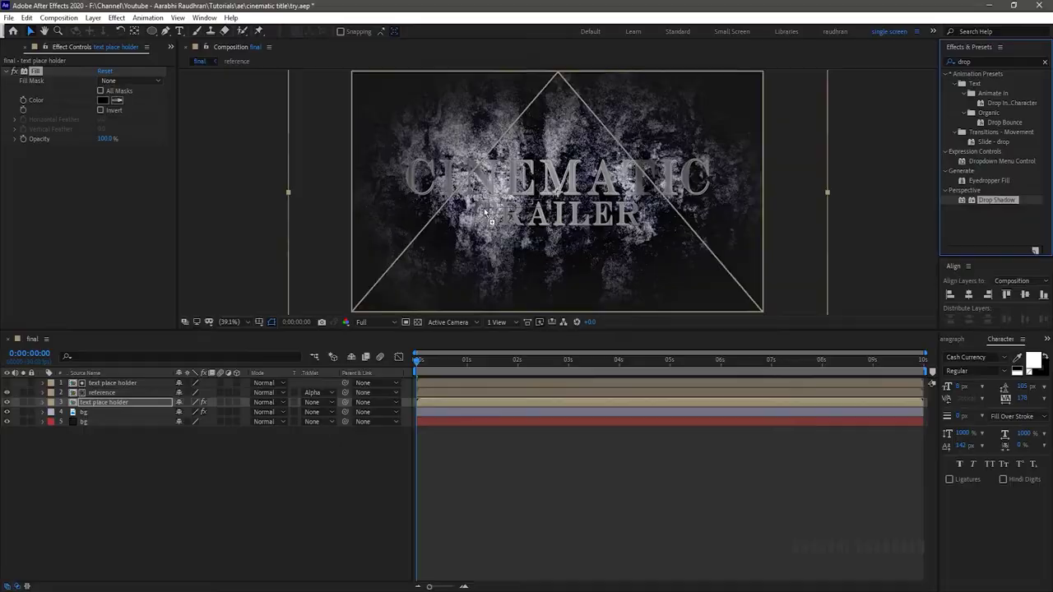
{"action": "double_click", "coordinate": [910, 385]}
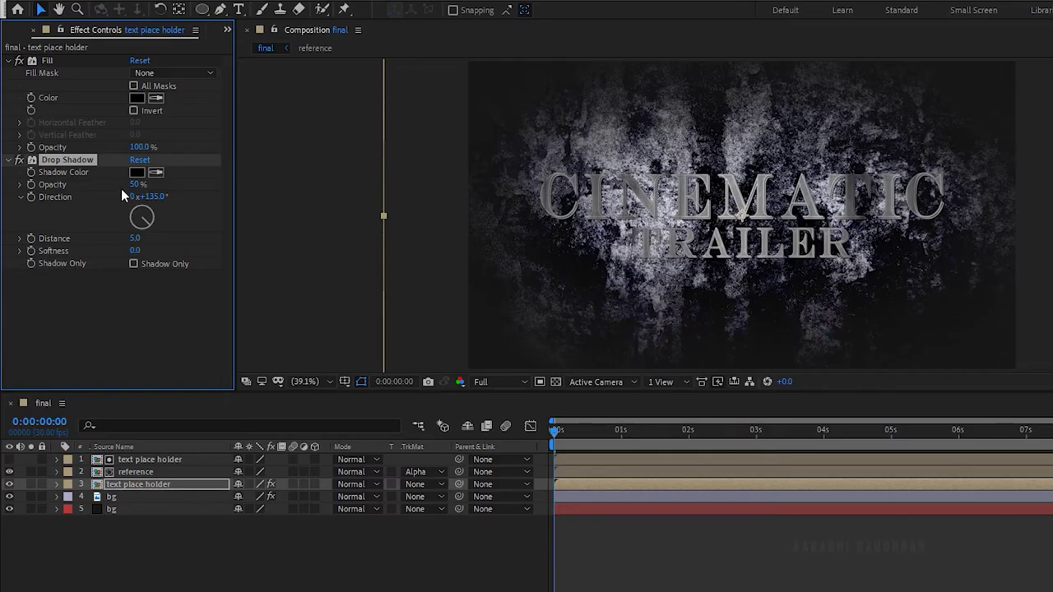
{"action": "left_click_drag", "start_coordinate": [132, 187], "coordinate": [207, 190]}
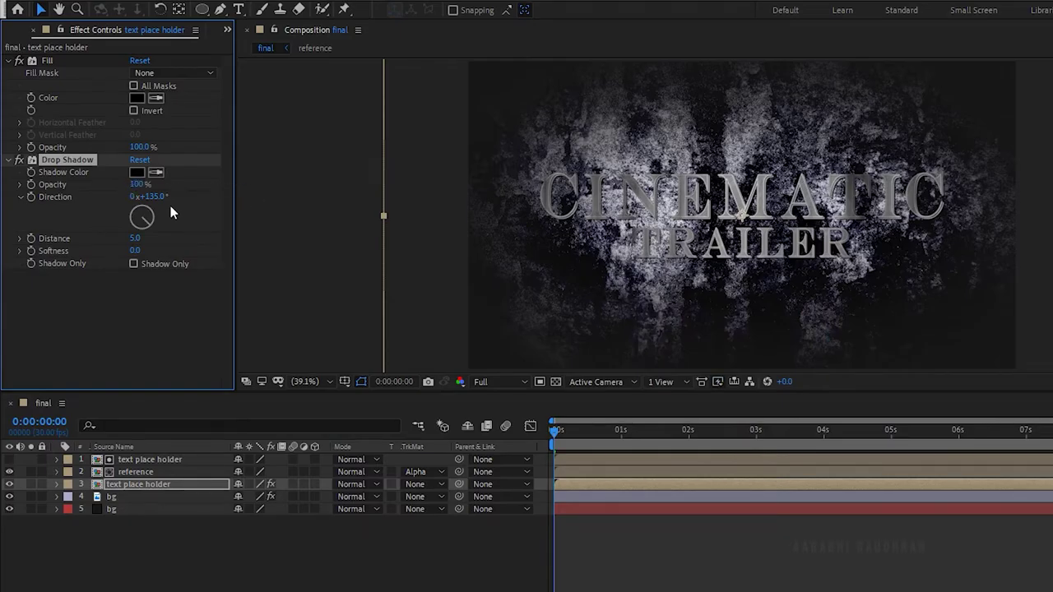
{"action": "left_click", "coordinate": [136, 238]}
{"action": "type", "text": "40"}
{"action": "key", "text": "Tab"}
{"action": "type", "text": "80"}
{"action": "key", "text": "Return"}
Apply the Bevel Alpha effect to the text place holder copy.
{"action": "left_click", "coordinate": [897, 51]}
{"action": "type", "text": "bev"}
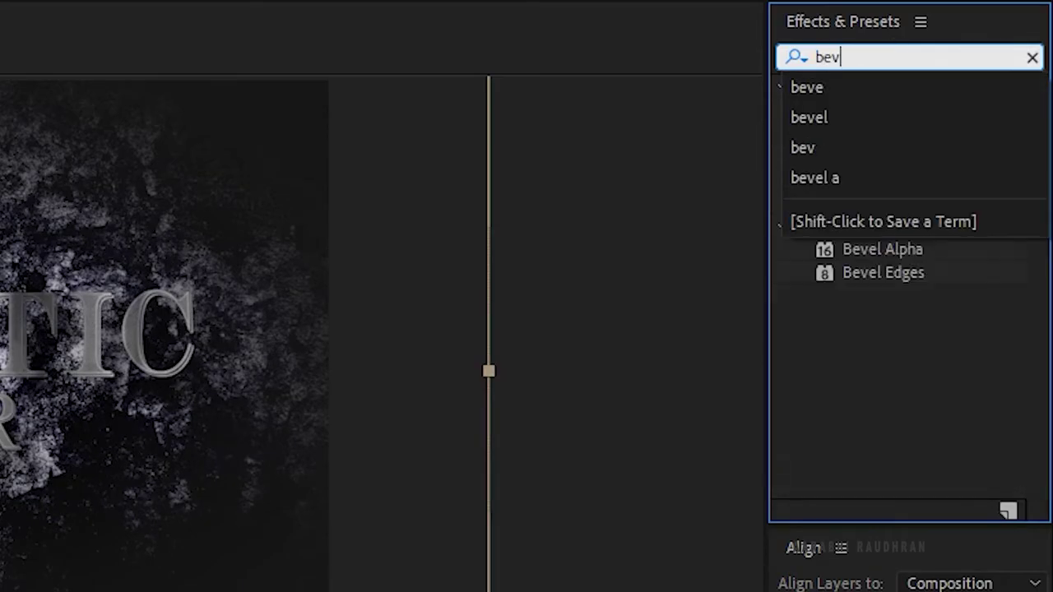
{"action": "type", "text": "e"}
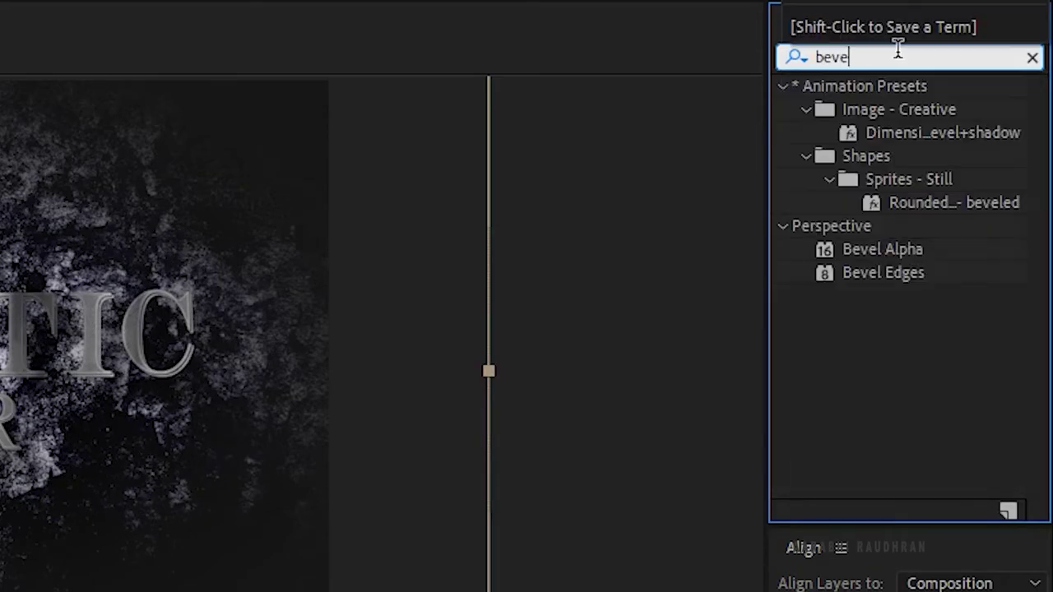
{"action": "double_click", "coordinate": [914, 253]}
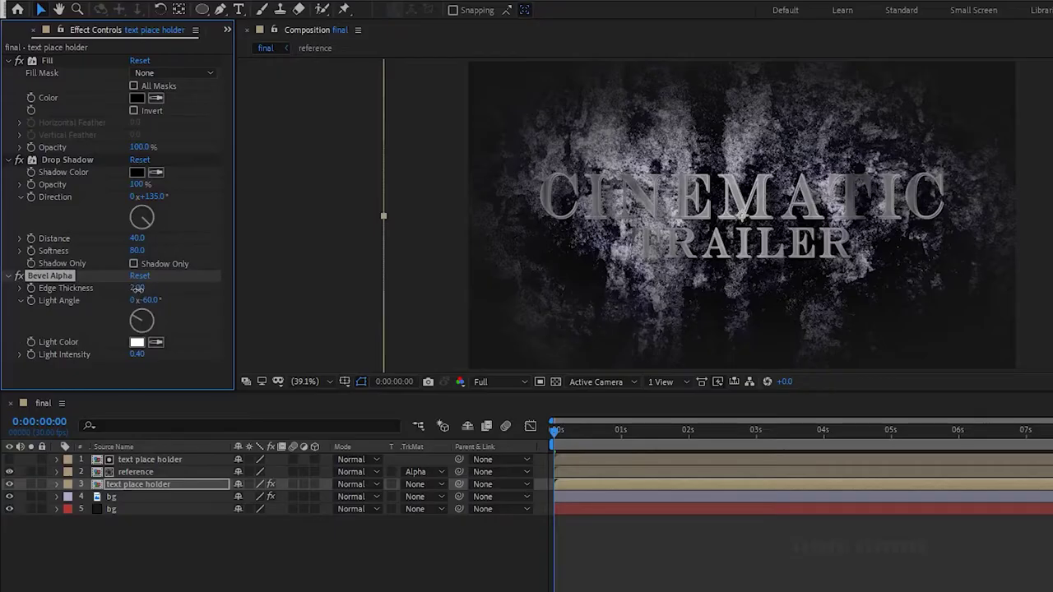
Set Bevel Alpha's edge thickness to 4 and light intensity to 1, and duplicate the Drop Shadow effect.
{"action": "left_click", "coordinate": [103, 249]}
{"action": "type", "text": "4"}
{"action": "key", "text": "Tab"}
{"action": "key", "text": "Tab"}
{"action": "key", "text": "Tab"}
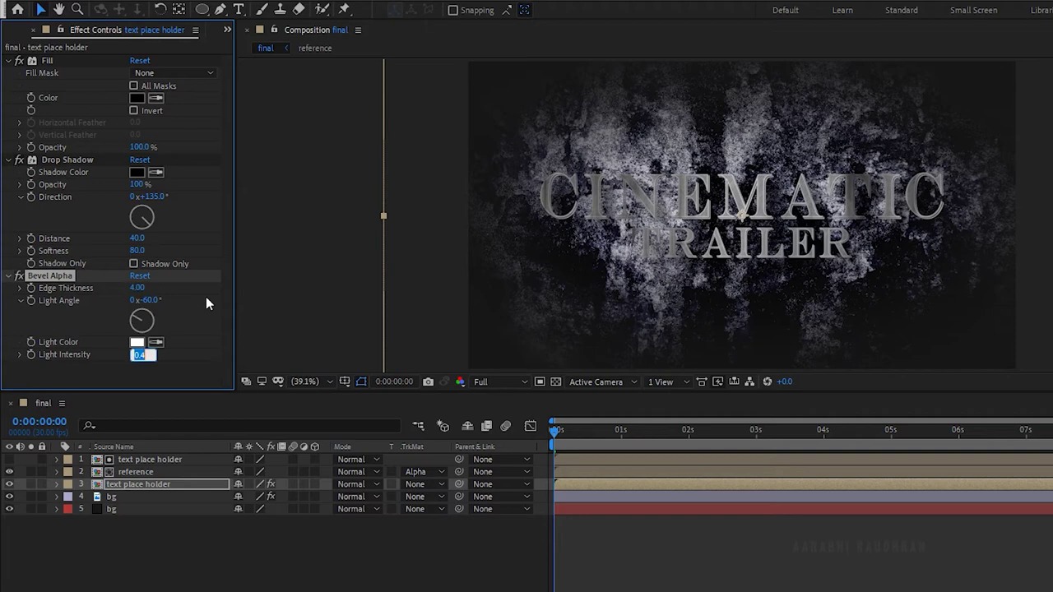
{"action": "type", "text": "1"}
{"action": "key", "text": "Return"}
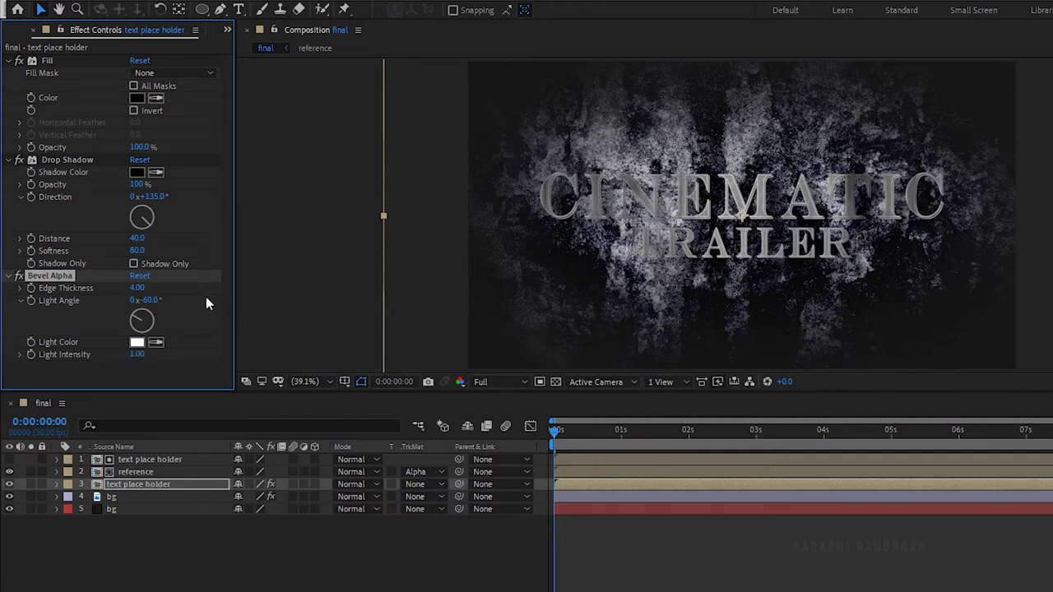
{"action": "key", "text": "ctrl+d"}
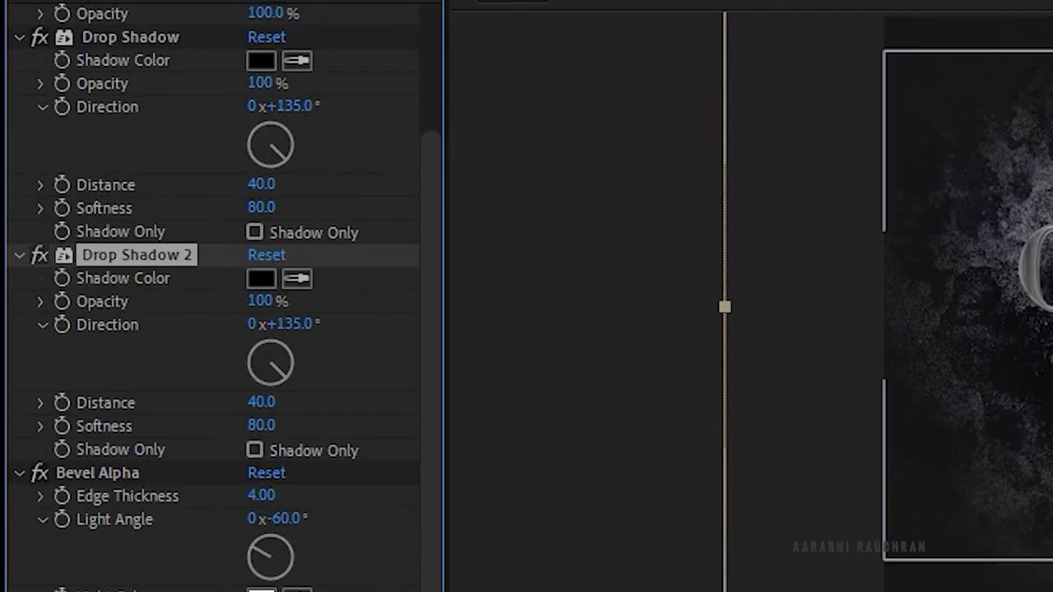
Apply the CC Glass effect to the topmost text place holder layer.
{"action": "left_click", "coordinate": [900, 51]}
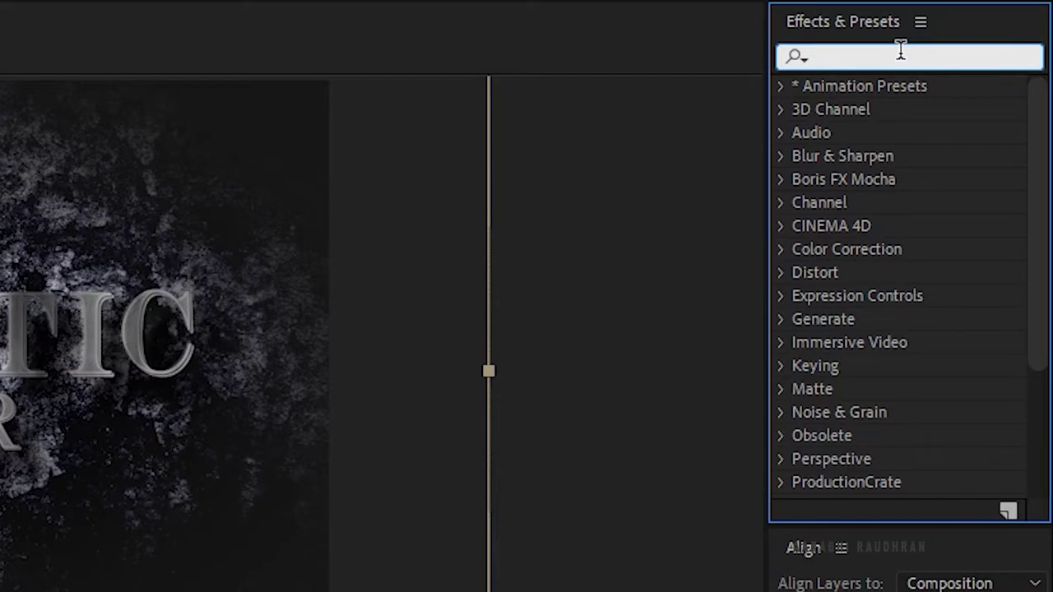
{"action": "type", "text": "gla"}
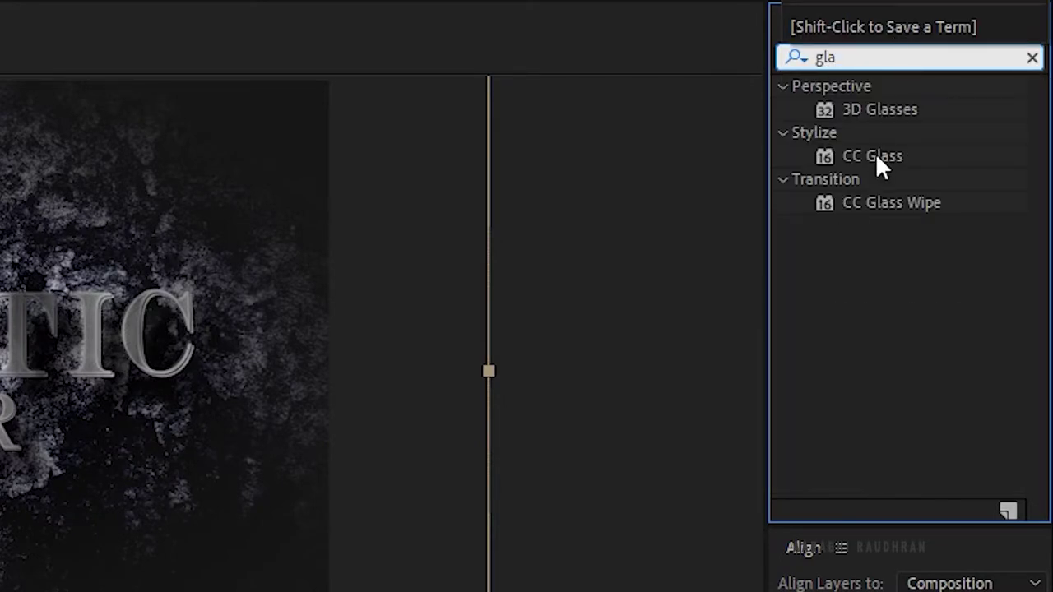
{"action": "left_click_drag", "start_coordinate": [875, 155], "coordinate": [366, 168]}
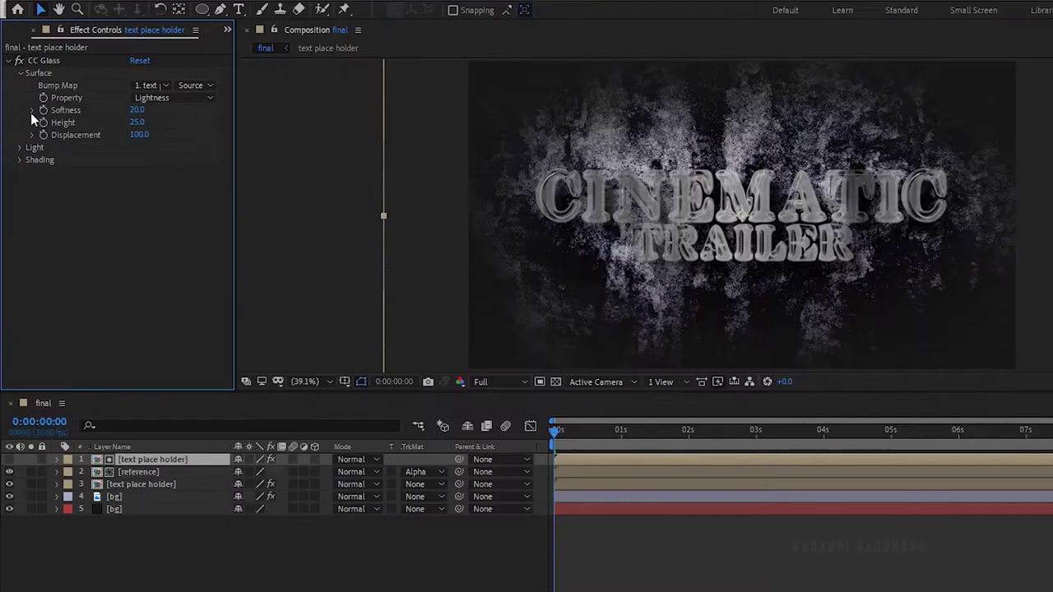
Set the CC Glass surface softness to 40, height to 20 and displacement to 500.
{"action": "left_click", "coordinate": [105, 109]}
{"action": "type", "text": "40"}
{"action": "key", "text": "Tab"}
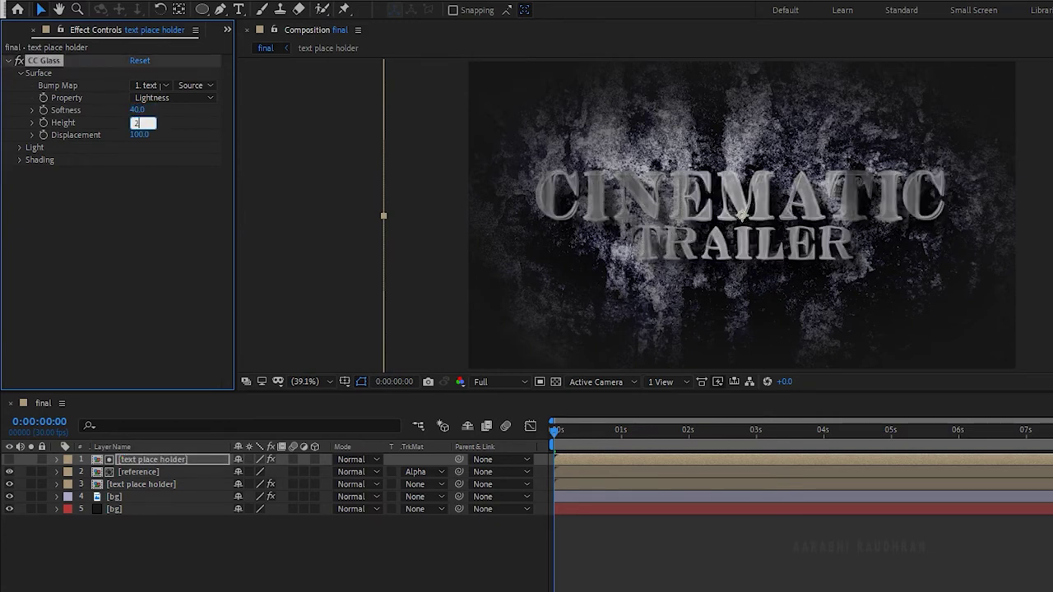
{"action": "type", "text": "20"}
{"action": "key", "text": "Tab"}
{"action": "type", "text": "5"}
Change the CC Glass light type to Point Light.
{"action": "left_click", "coordinate": [20, 148]}
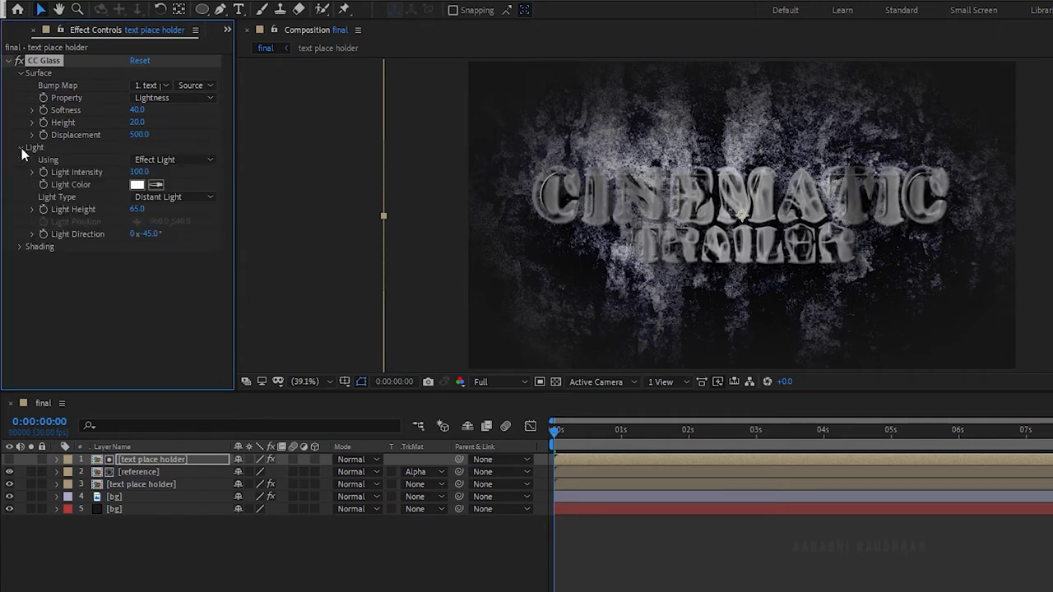
{"action": "left_click", "coordinate": [169, 197]}
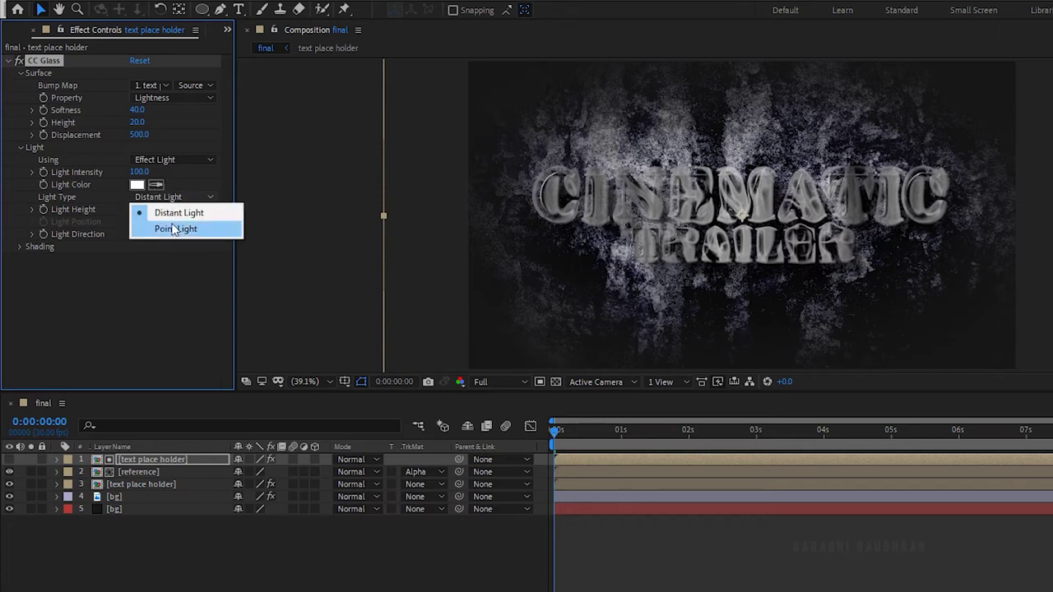
{"action": "left_click", "coordinate": [165, 228]}
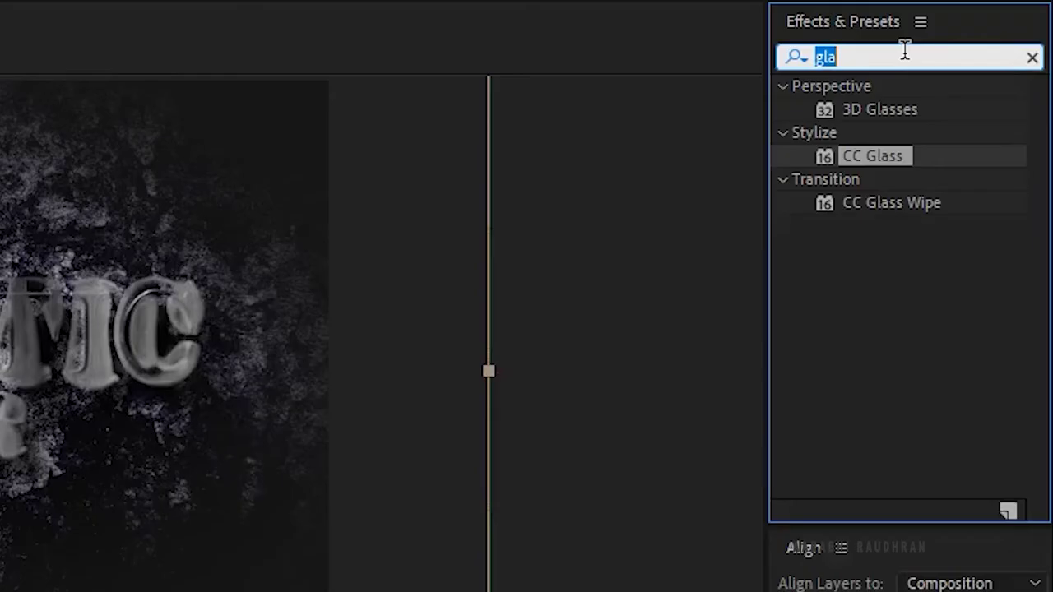
Apply the CC Blobbylize effect to the topmost text place holder layer and open its Blobbiness settings.
{"action": "type", "text": "blob"}
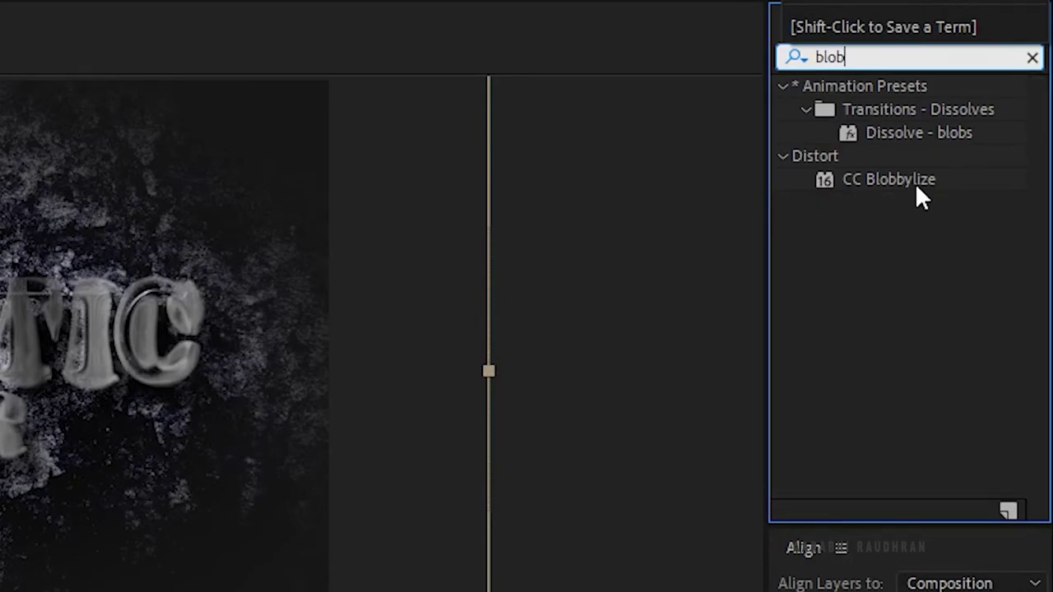
{"action": "double_click", "coordinate": [915, 183]}
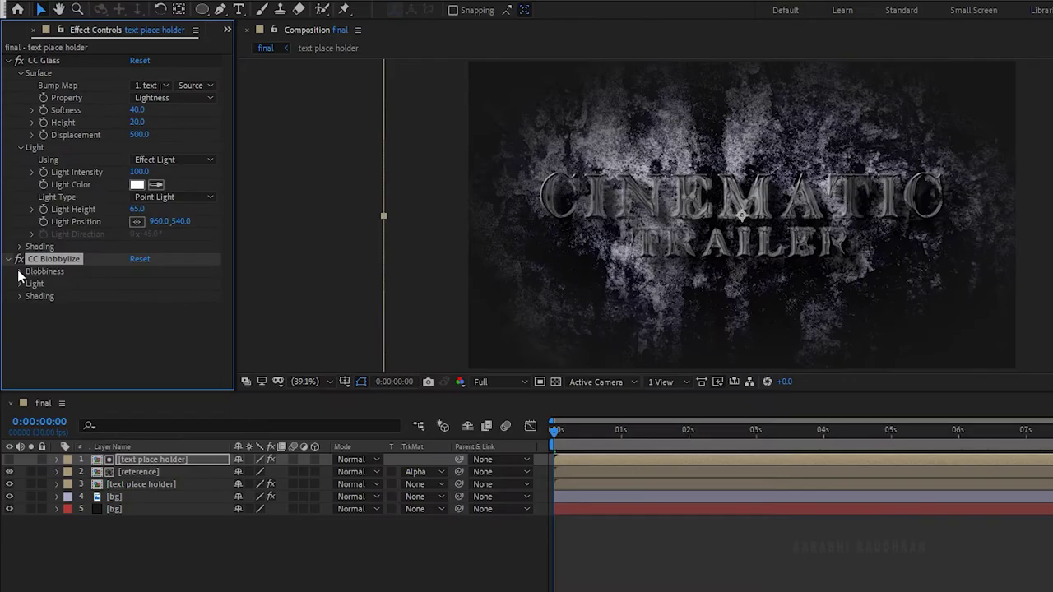
{"action": "left_click", "coordinate": [20, 273]}
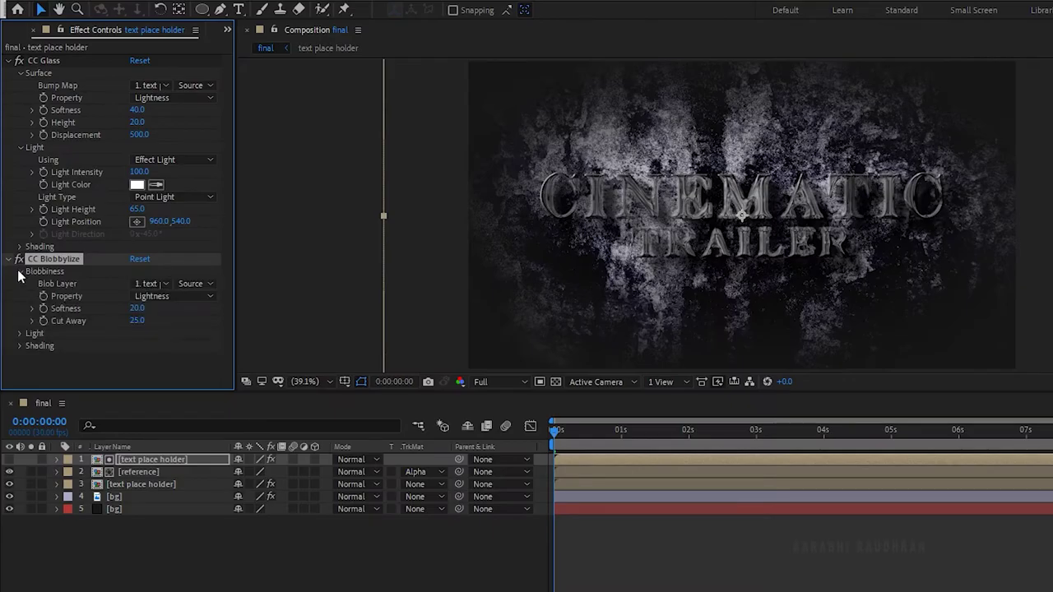
Set the CC Blobbylize blobbiness property to Alpha, its softness to 10 and its cut away to 20.
{"action": "left_click", "coordinate": [155, 293]}
{"action": "left_click", "coordinate": [172, 360]}
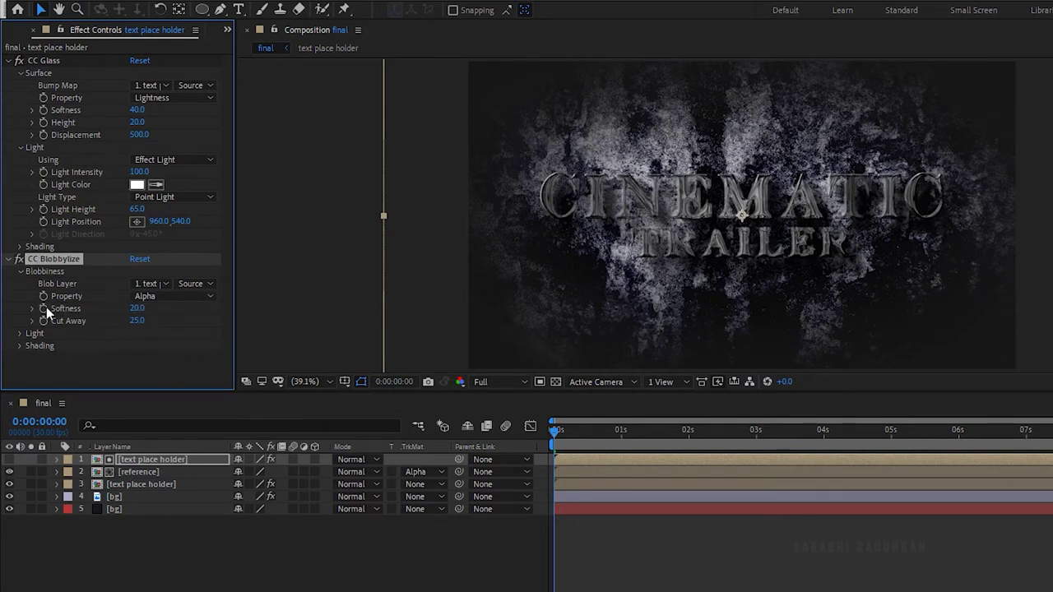
{"action": "left_click", "coordinate": [137, 309]}
{"action": "key", "text": "Tab"}
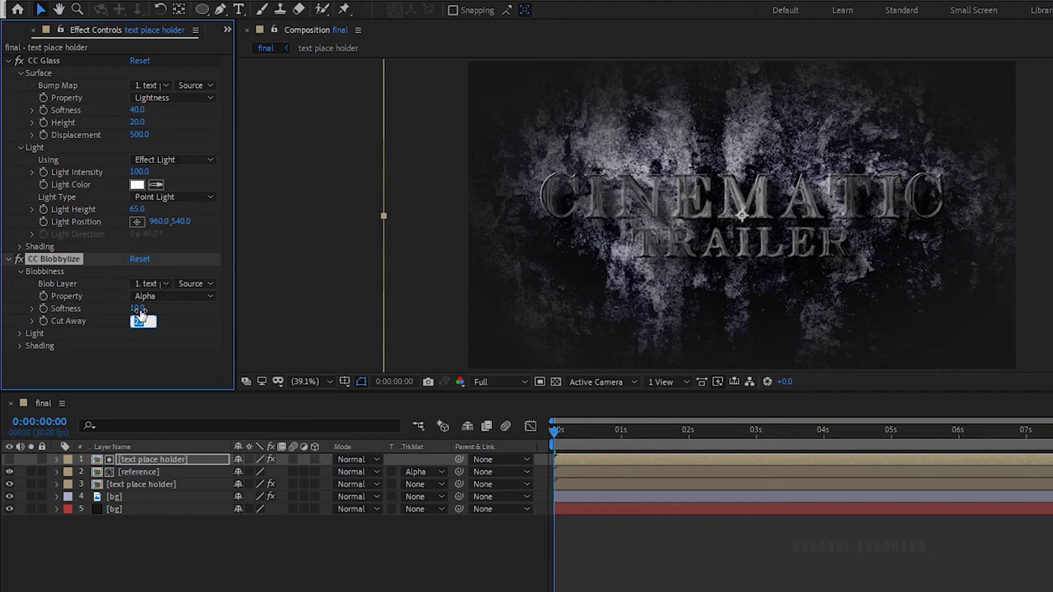
{"action": "type", "text": "50"}
{"action": "key", "text": "Return"}
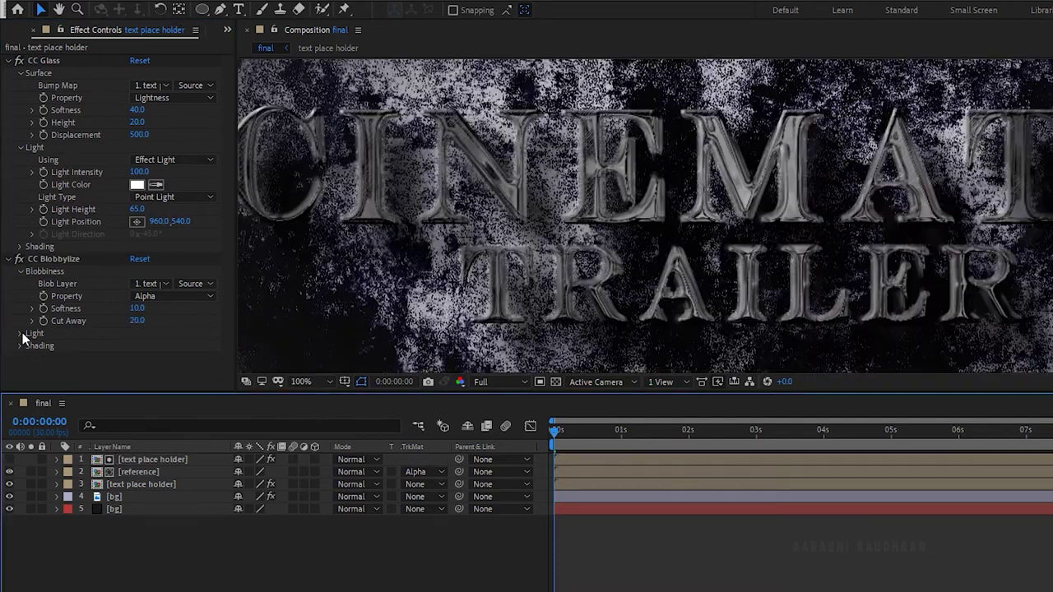
Change the CC Blobbylize light type to Point Light.
{"action": "left_click", "coordinate": [20, 333]}
{"action": "left_click", "coordinate": [175, 352]}
{"action": "left_click", "coordinate": [183, 375]}
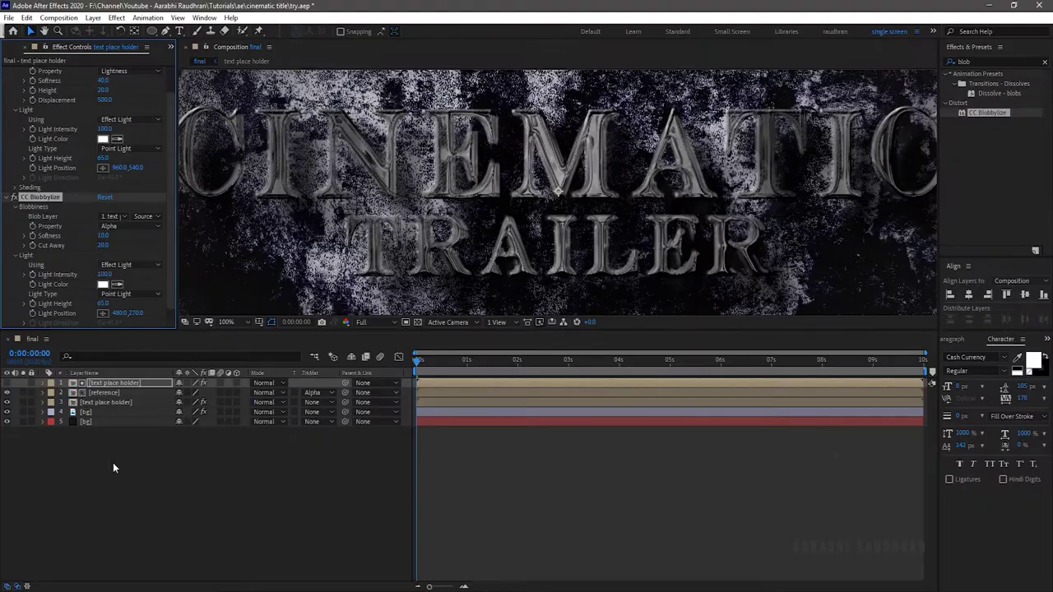
Pre-compose all five layers of the final composition into a new composition named Pre-comp.
{"action": "left_click_drag", "start_coordinate": [112, 463], "coordinate": [115, 382]}
{"action": "right_click", "coordinate": [115, 381]}
{"action": "left_click", "coordinate": [147, 321]}
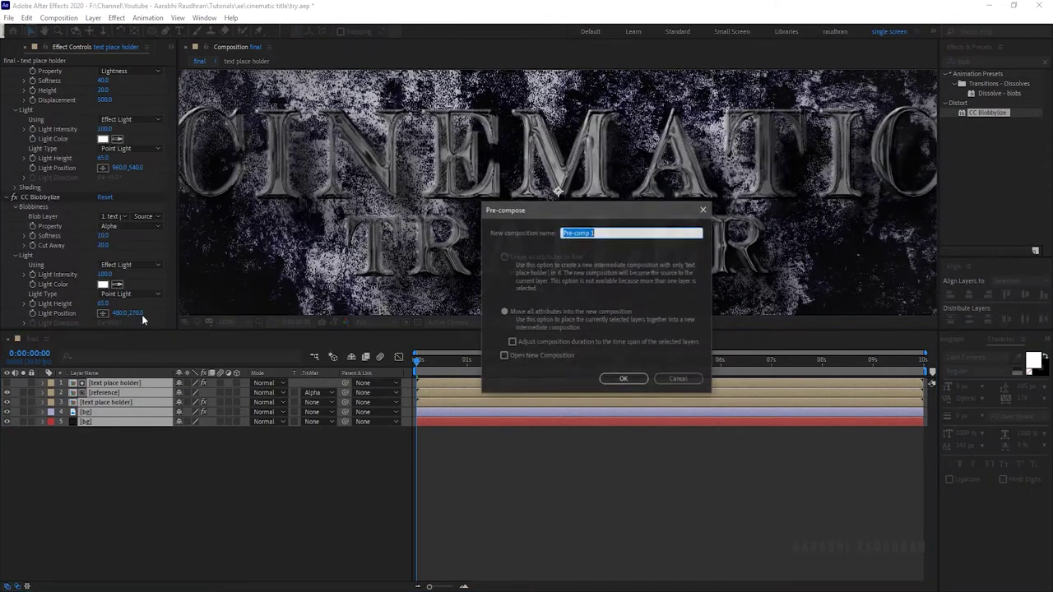
{"action": "left_click", "coordinate": [604, 231]}
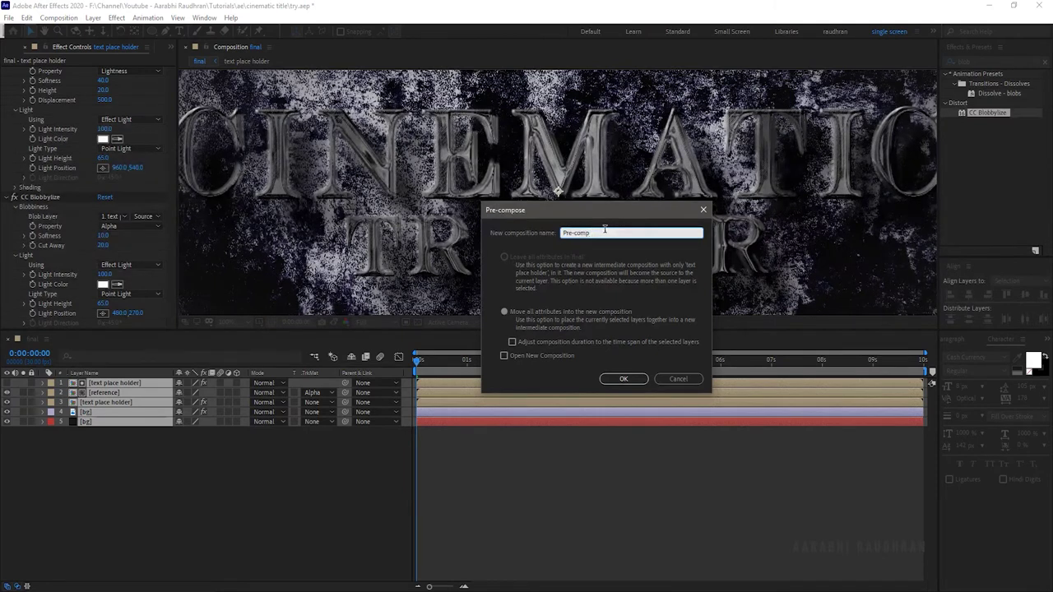
{"action": "key", "text": "Return"}
Add a new adjustment layer above the Pre-comp layer and rename it glow.
{"action": "right_click", "coordinate": [206, 447]}
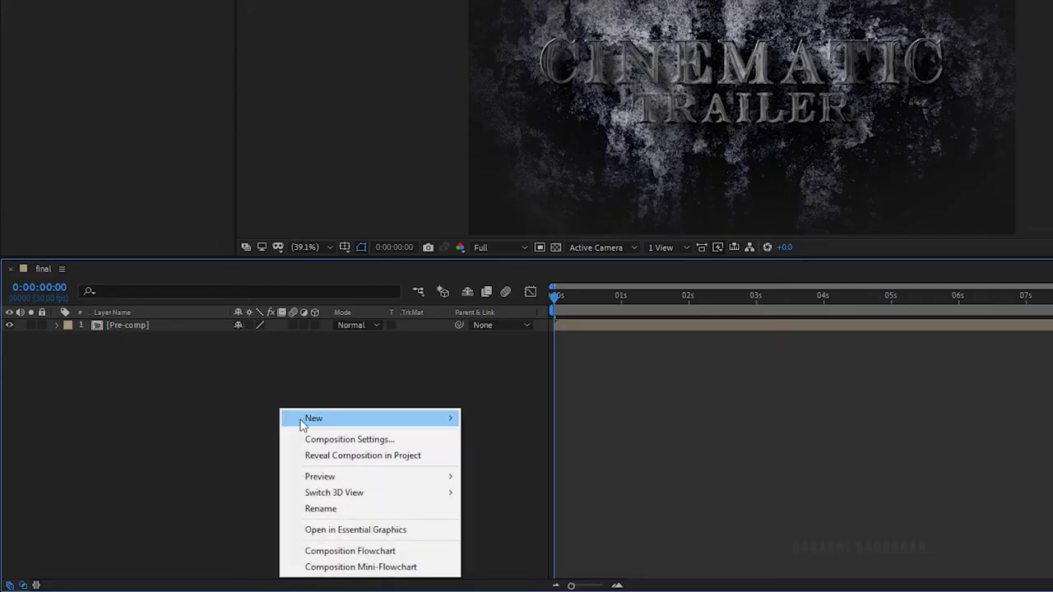
{"action": "mouse_move", "coordinate": [224, 456]}
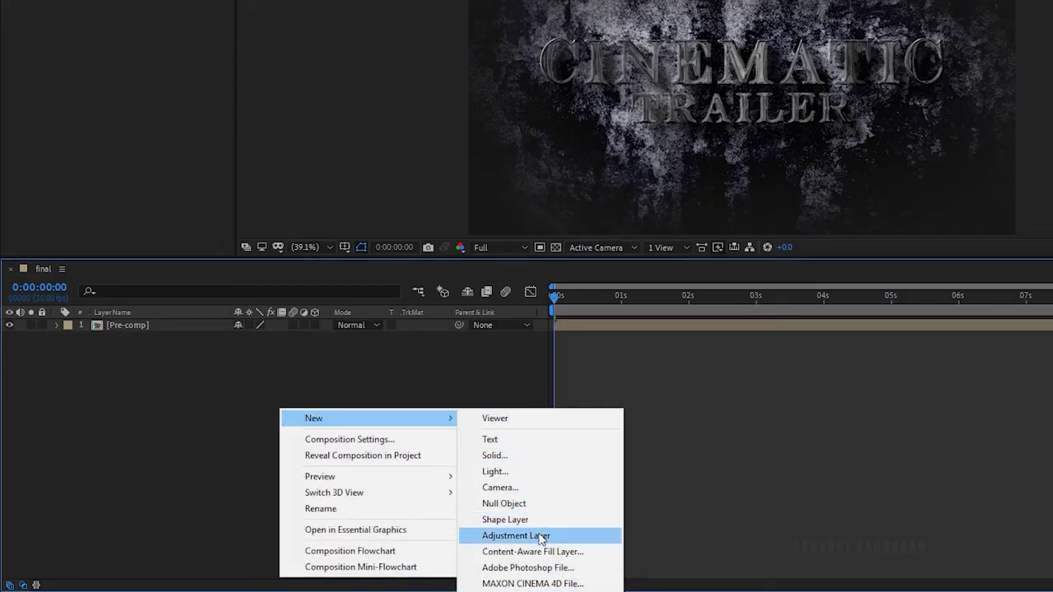
{"action": "left_click", "coordinate": [515, 535]}
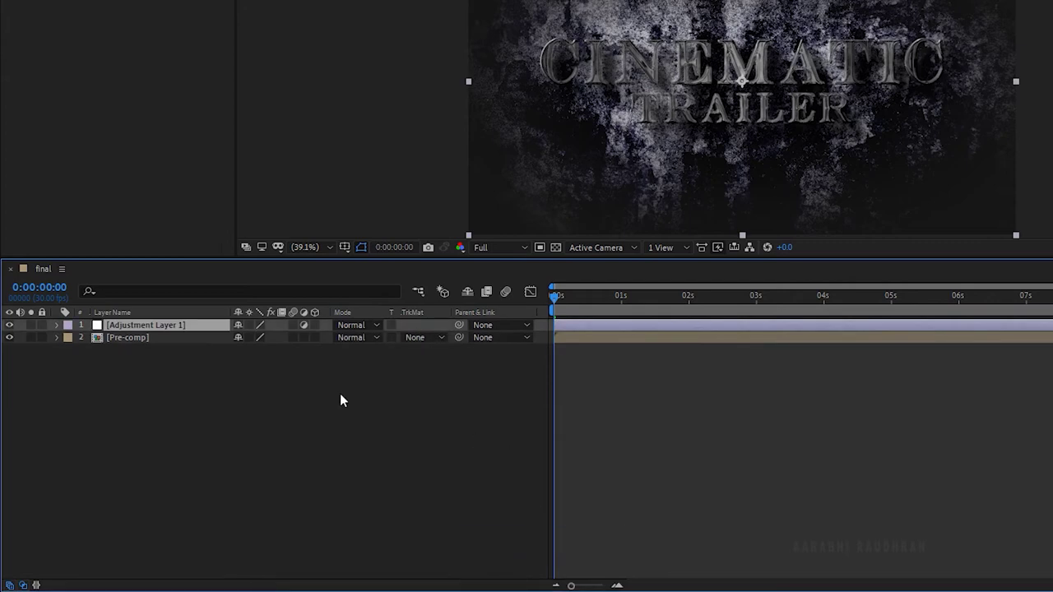
{"action": "key", "text": "Return"}
{"action": "type", "text": "a"}
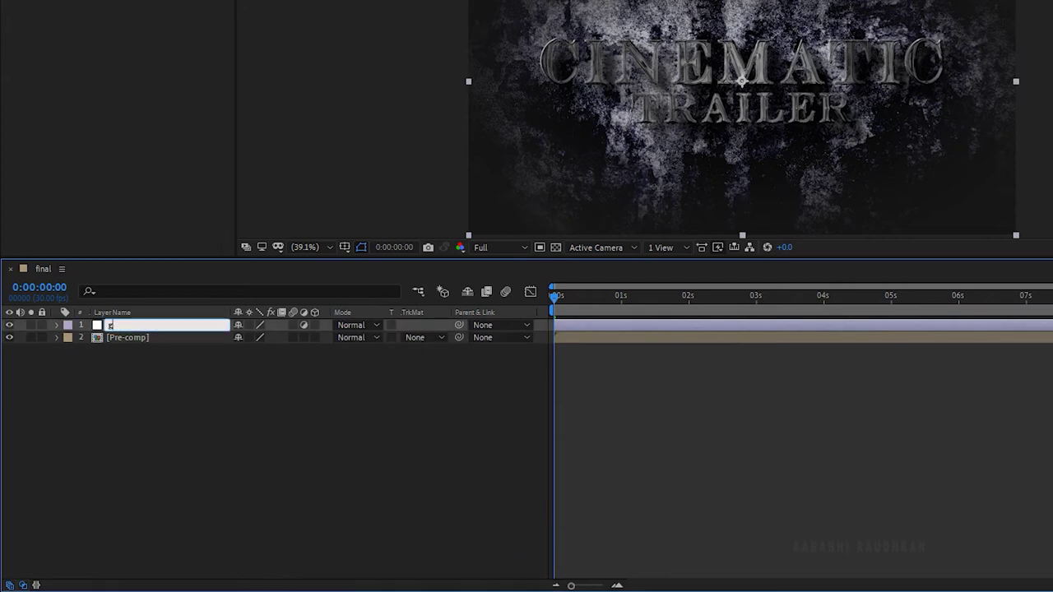
{"action": "key", "text": "Return"}
Apply the stylize Glow effect to the glow adjustment layer and set its glow intensity to 2.
{"action": "left_click", "coordinate": [863, 56]}
{"action": "type", "text": "glow"}
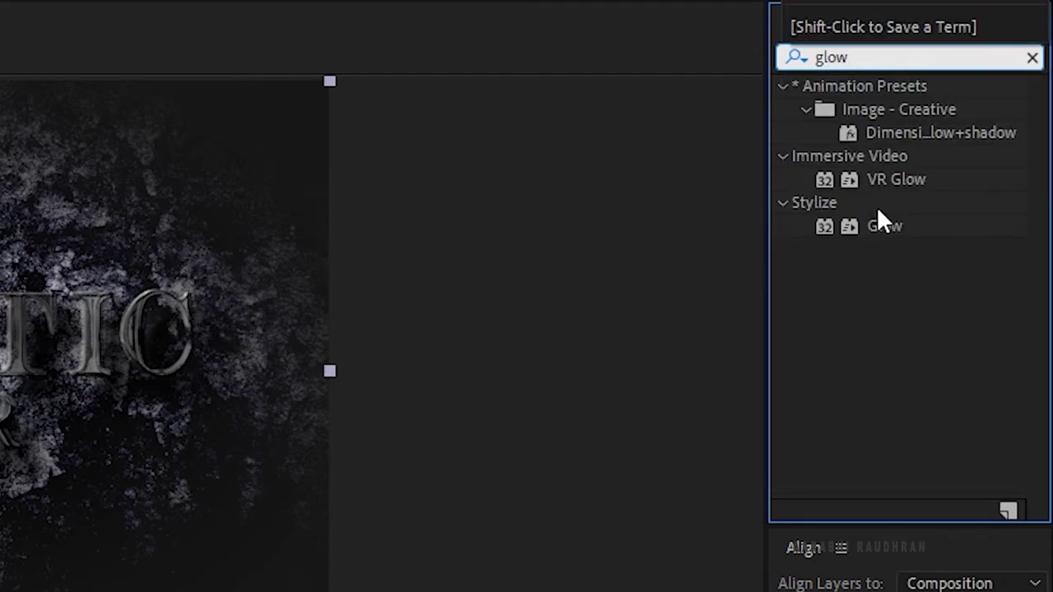
{"action": "left_click_drag", "start_coordinate": [882, 229], "coordinate": [105, 385]}
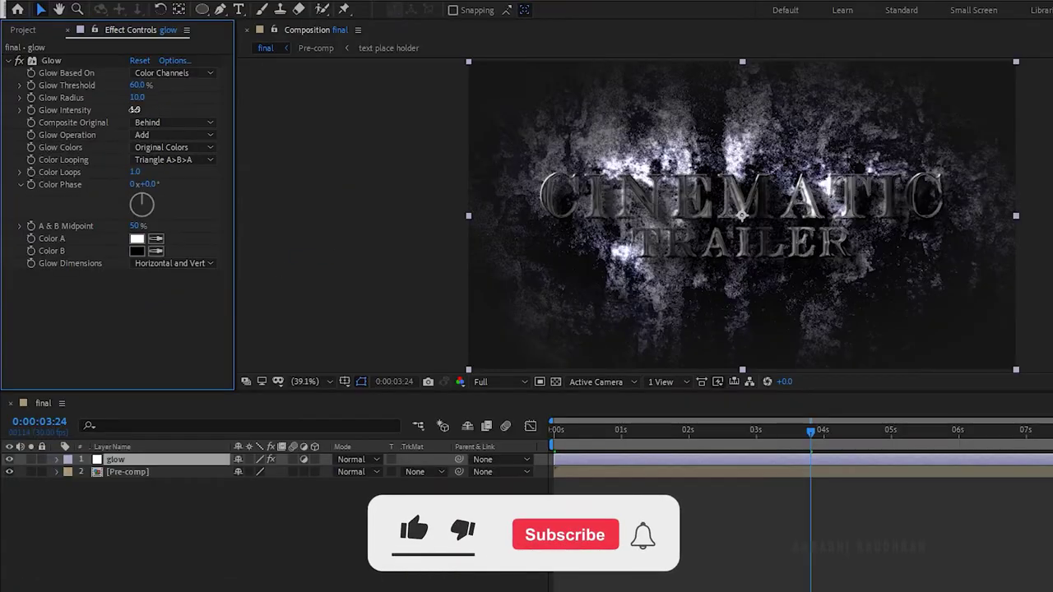
{"action": "left_click", "coordinate": [139, 110]}
{"action": "type", "text": "2"}
{"action": "key", "text": "Return"}
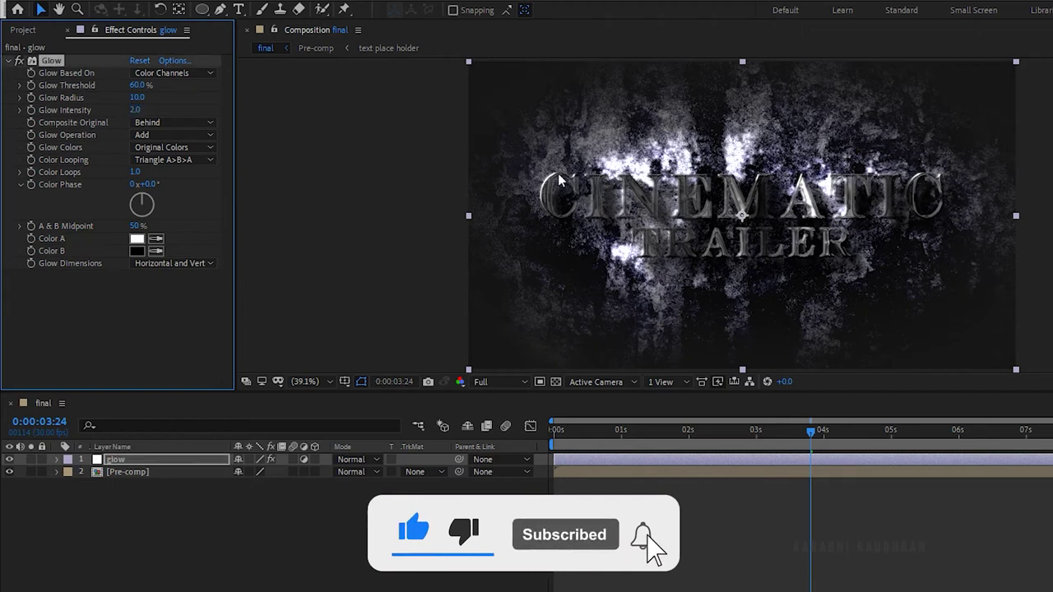
Set the Glow effect's radius to 100.
{"action": "left_click", "coordinate": [137, 97]}
{"action": "type", "text": "1"}
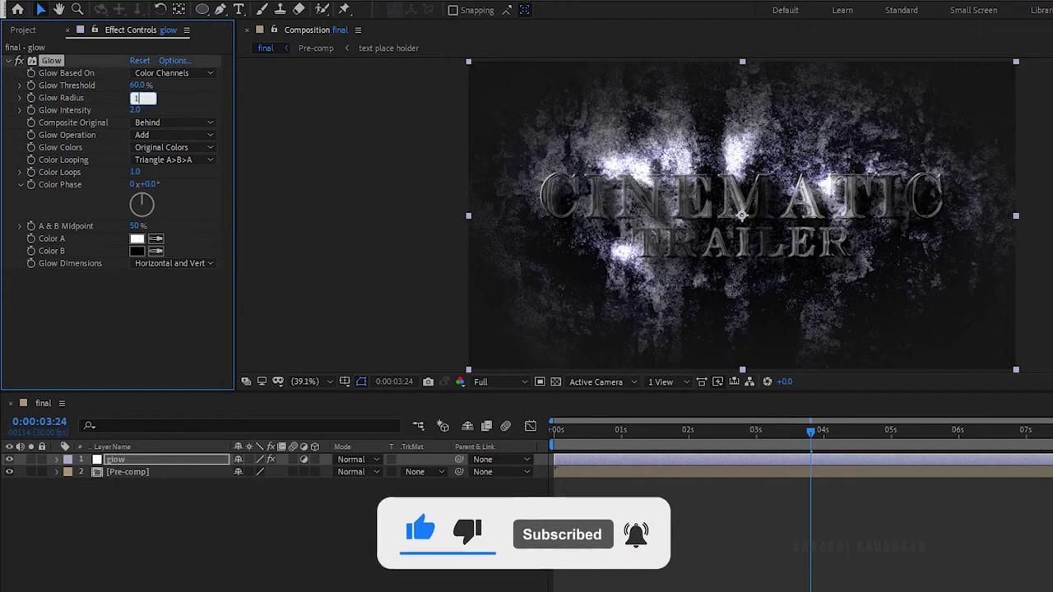
{"action": "type", "text": "00"}
{"action": "key", "text": "Return"}
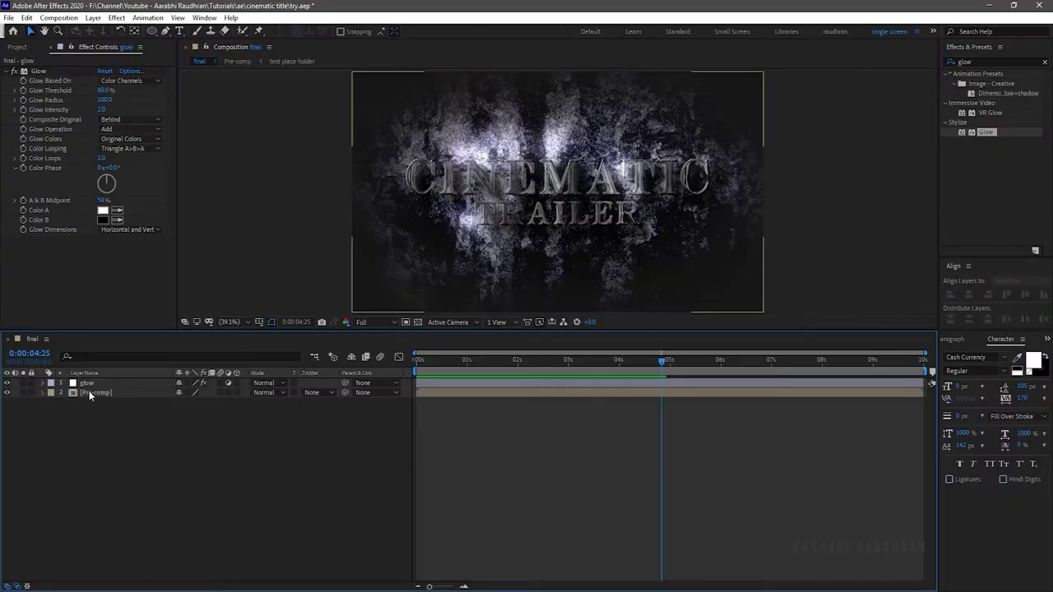
In the reference composition nested in Pre-comp, set the Fractal Noise contrast to 248 and open the Evolution value at the last frame.
{"action": "double_click", "coordinate": [89, 393]}
{"action": "left_click", "coordinate": [108, 393]}
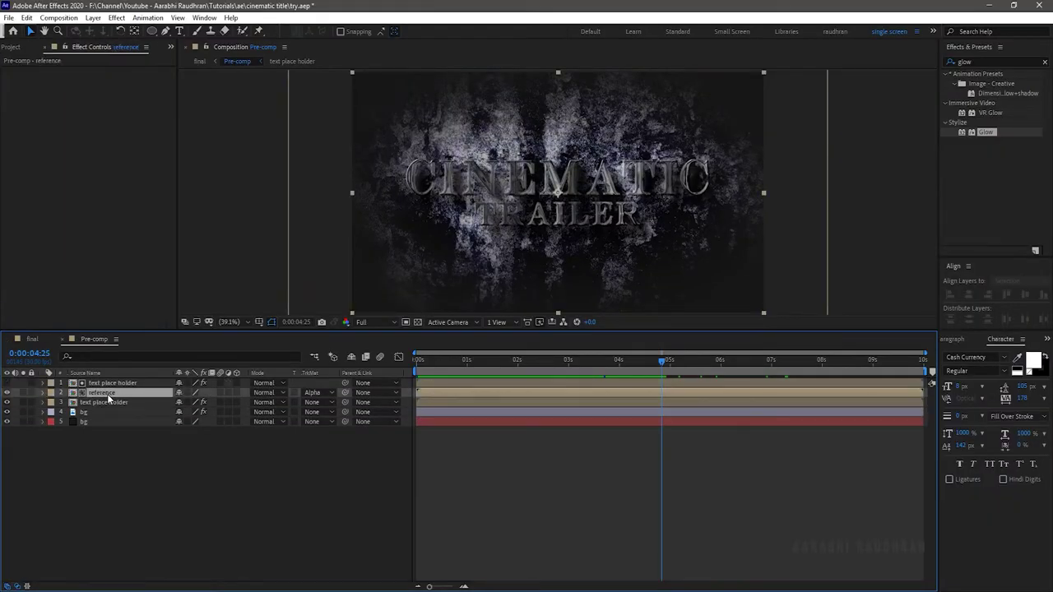
{"action": "double_click", "coordinate": [106, 394]}
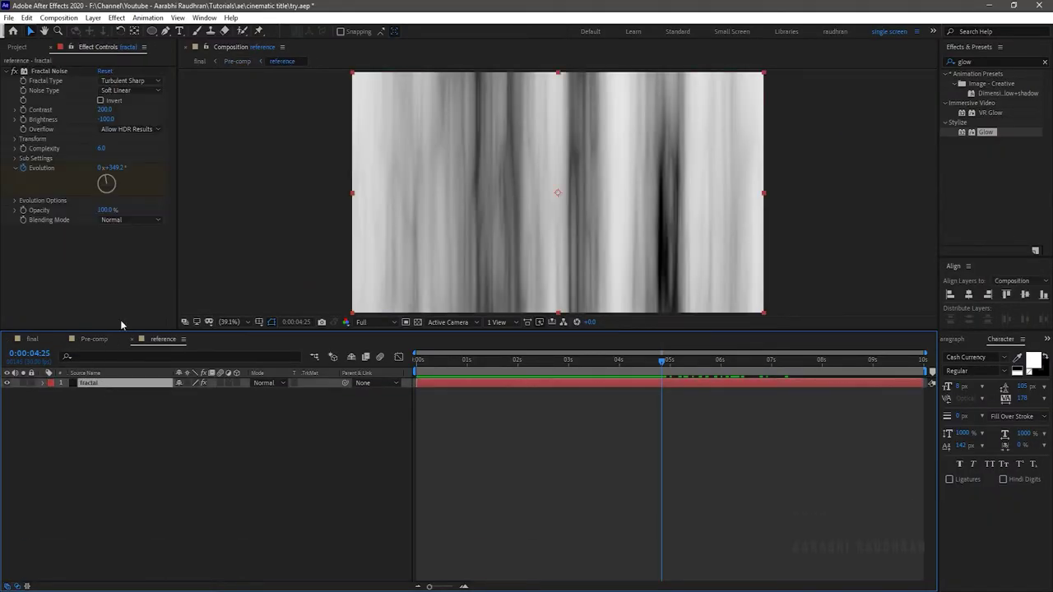
{"action": "left_click_drag", "start_coordinate": [105, 112], "coordinate": [172, 113]}
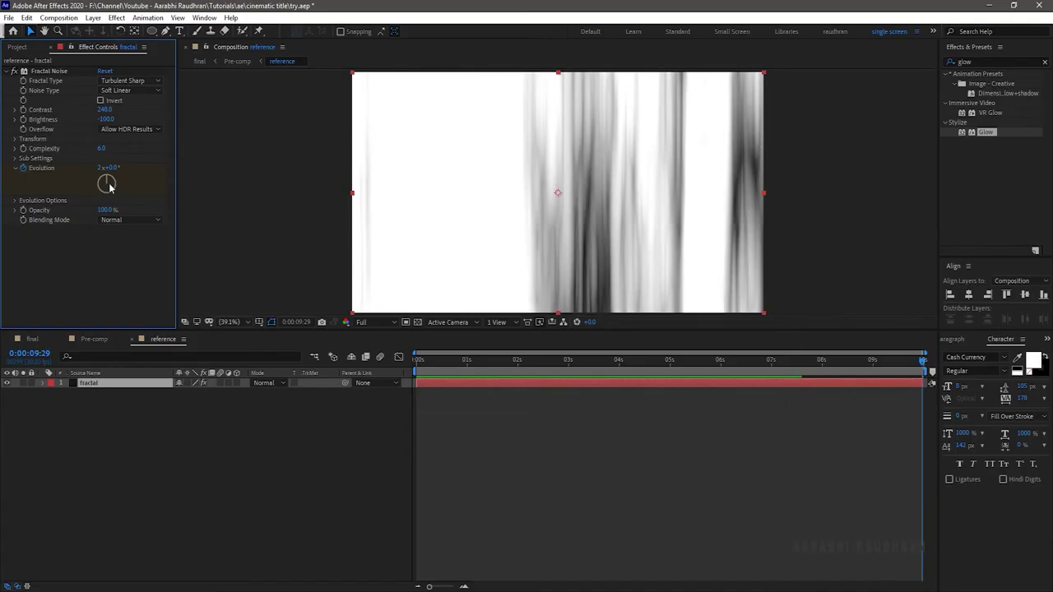
{"action": "left_click", "coordinate": [99, 168]}
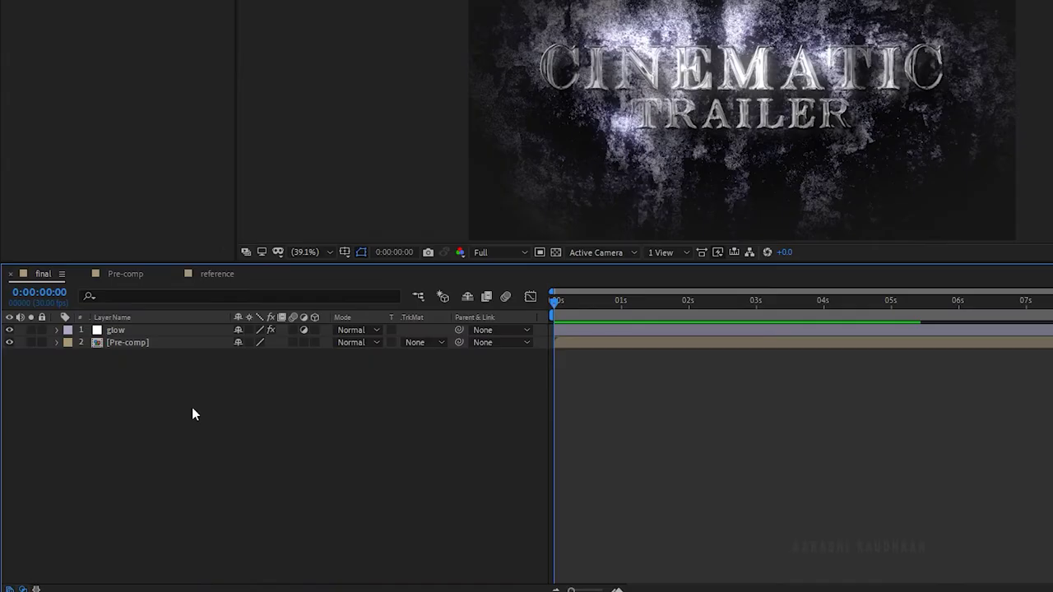
Add another adjustment layer at the top of the final composition and rename it sharpen.
{"action": "right_click", "coordinate": [194, 409]}
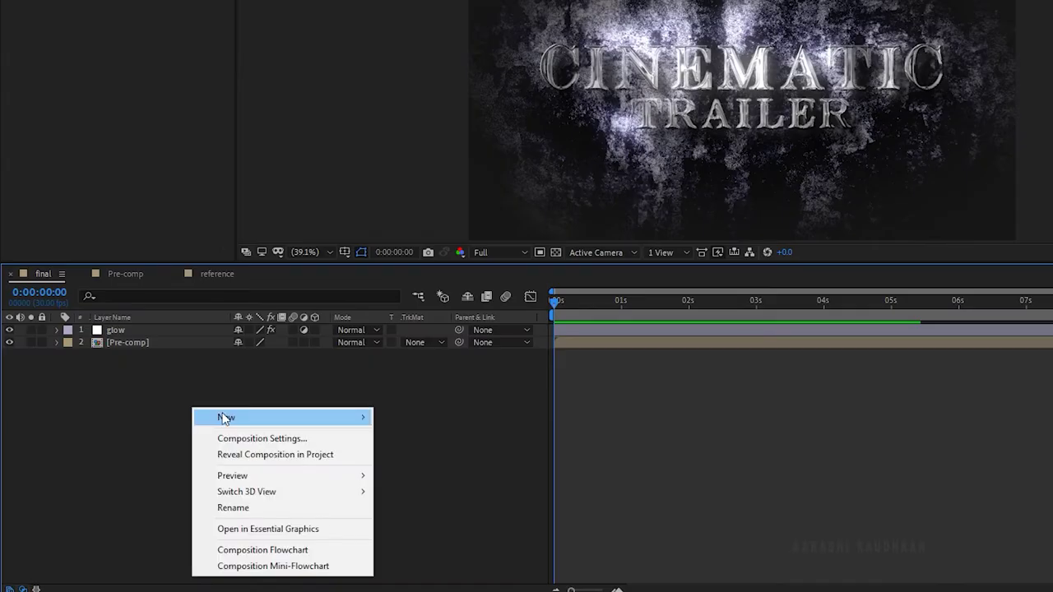
{"action": "mouse_move", "coordinate": [226, 417]}
{"action": "left_click", "coordinate": [448, 535]}
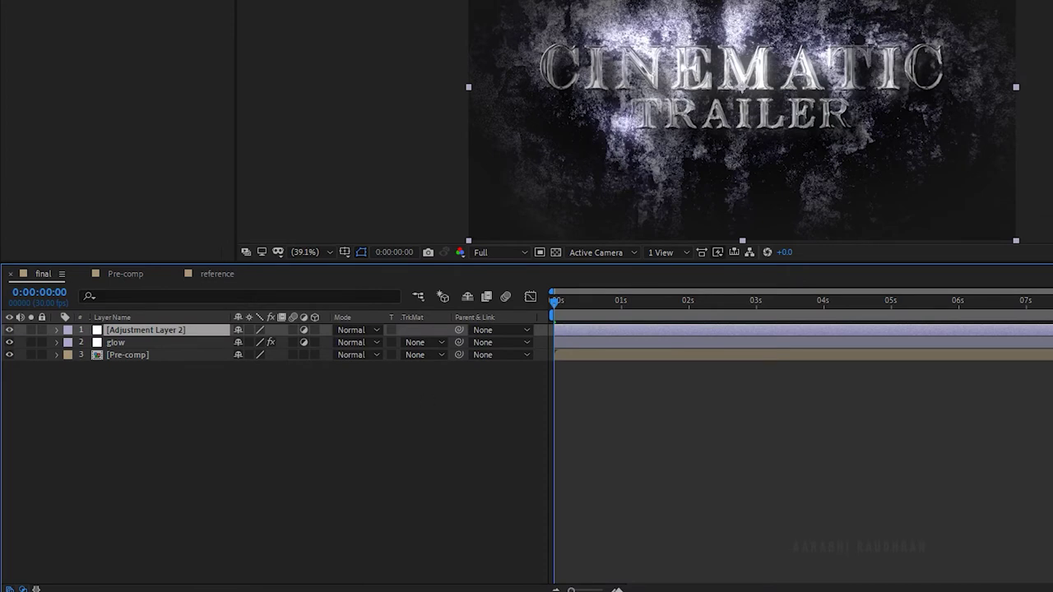
{"action": "key", "text": "Return"}
{"action": "type", "text": "sha"}
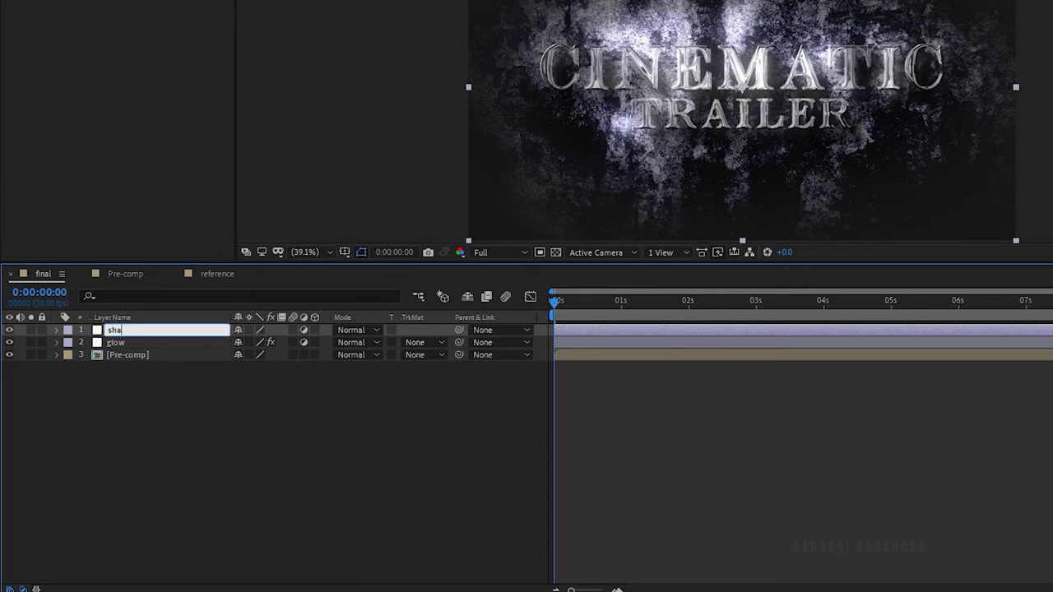
{"action": "type", "text": "rpen"}
{"action": "key", "text": "Return"}
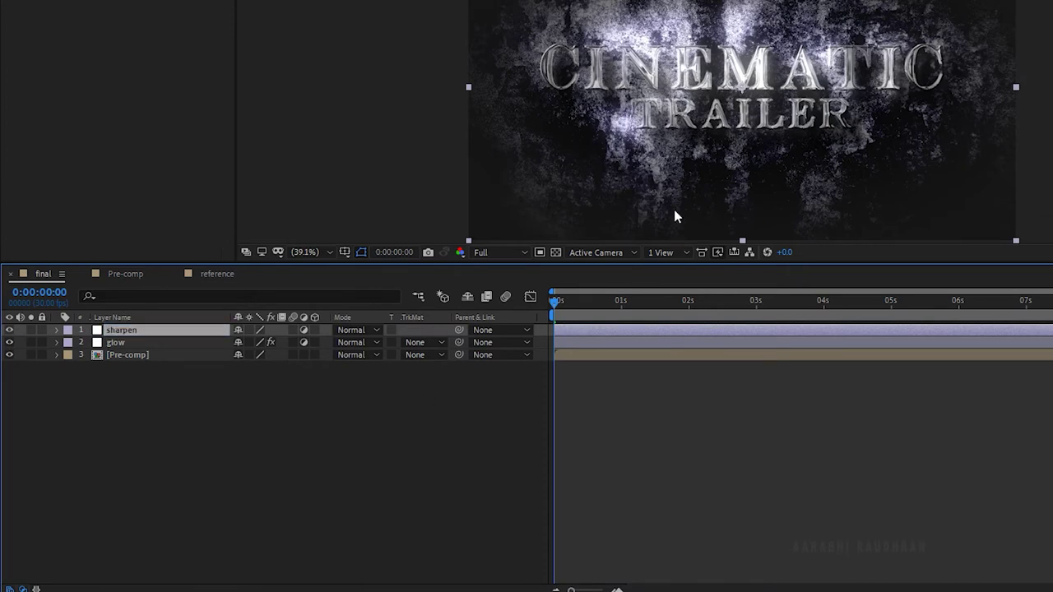
Apply the Sharpen effect to the sharpen adjustment layer and set its sharpen amount to 2.
{"action": "left_click", "coordinate": [955, 56]}
{"action": "type", "text": "sharp"}
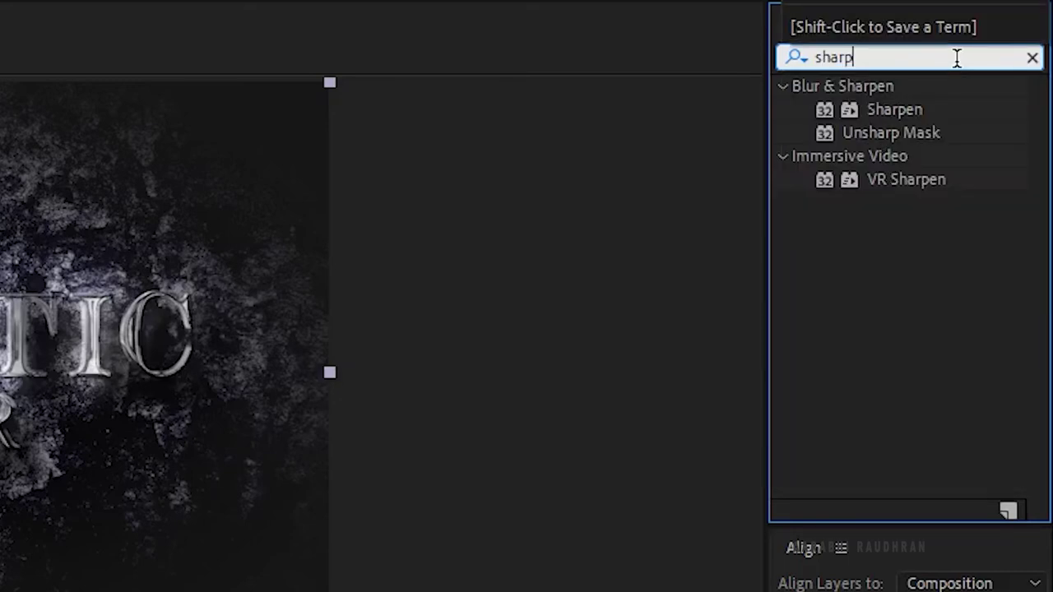
{"action": "left_click_drag", "start_coordinate": [912, 104], "coordinate": [141, 383]}
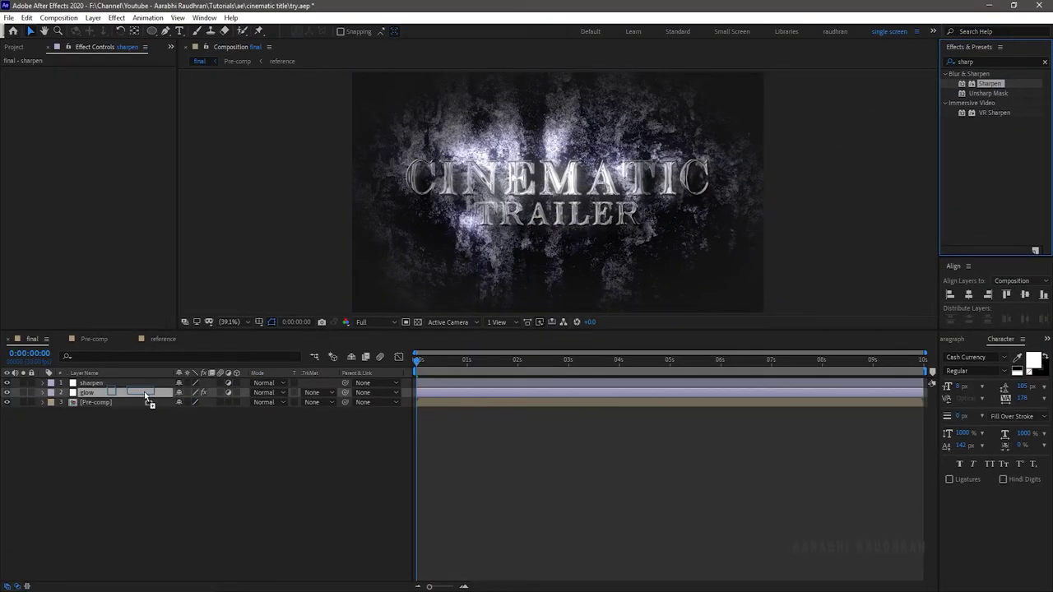
{"action": "left_click", "coordinate": [100, 80]}
{"action": "type", "text": "2"}
{"action": "key", "text": "Return"}
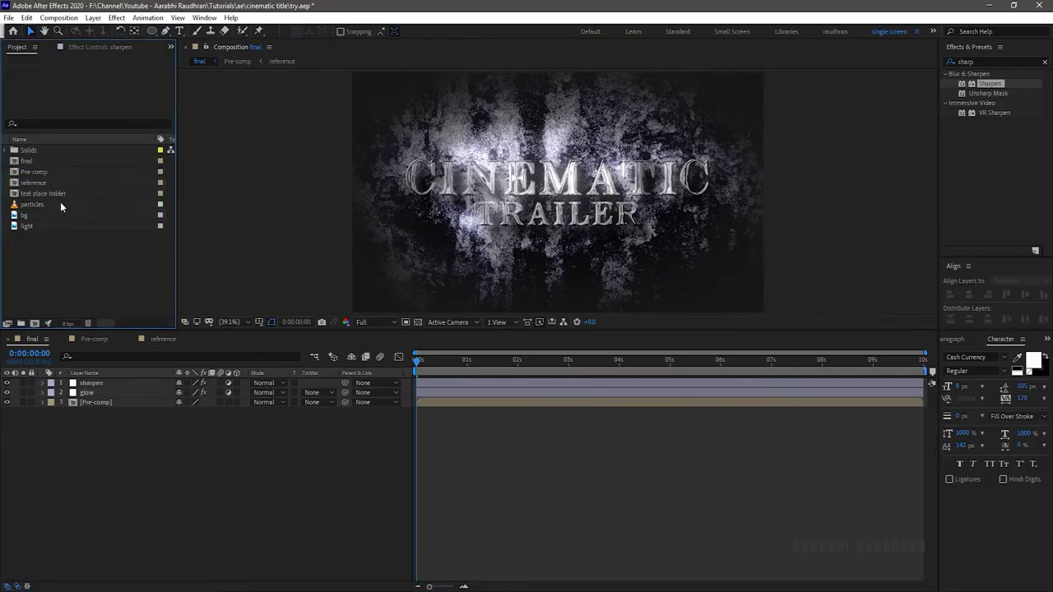
Place the light image between the sharpen and glow layers and flip it vertically.
{"action": "left_click_drag", "start_coordinate": [35, 225], "coordinate": [111, 398]}
{"action": "right_click", "coordinate": [131, 393]}
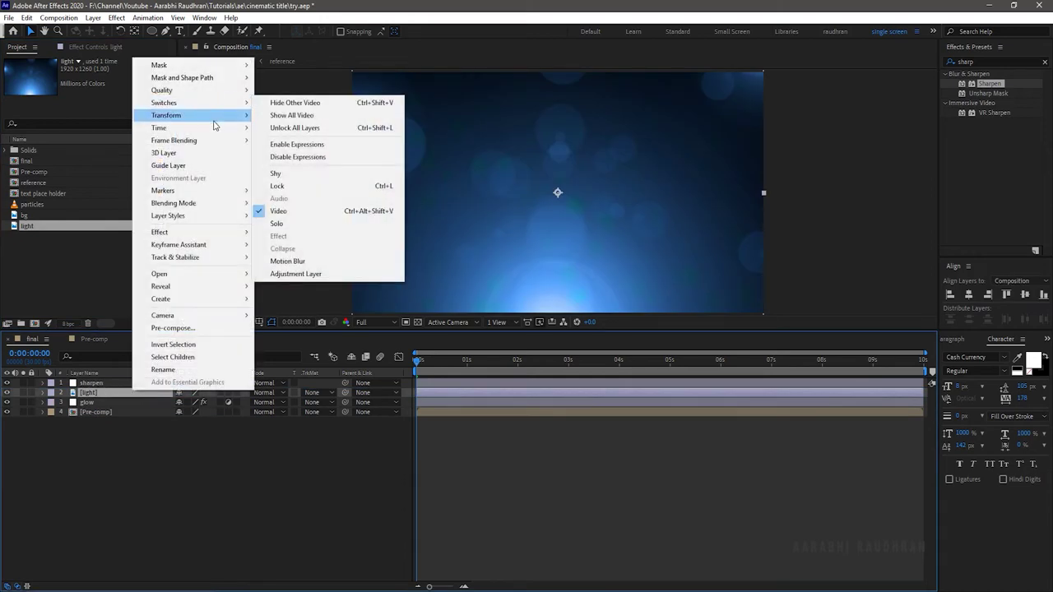
{"action": "mouse_move", "coordinate": [216, 120]}
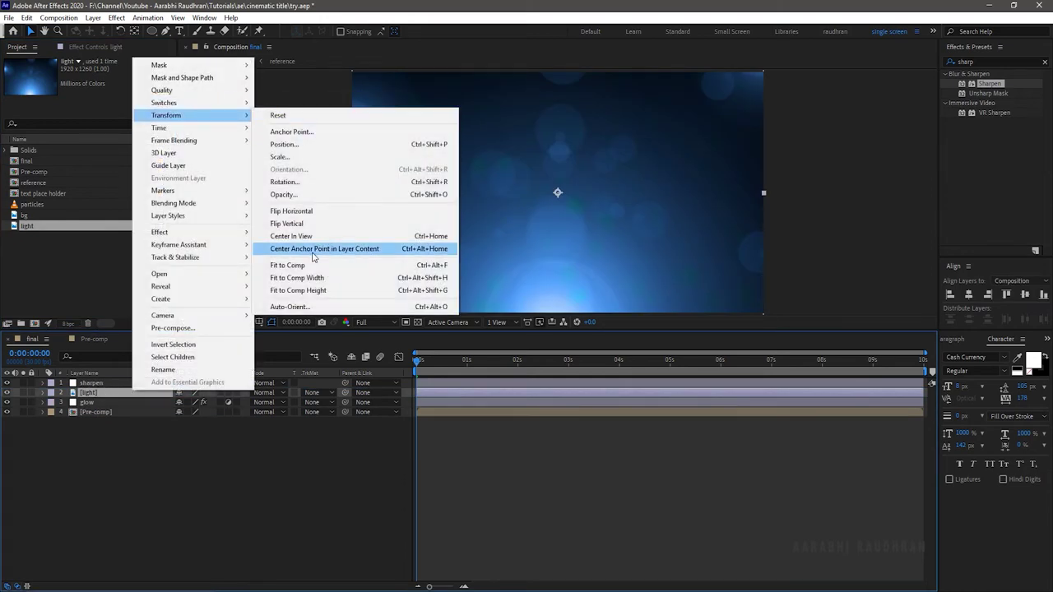
{"action": "left_click", "coordinate": [313, 224]}
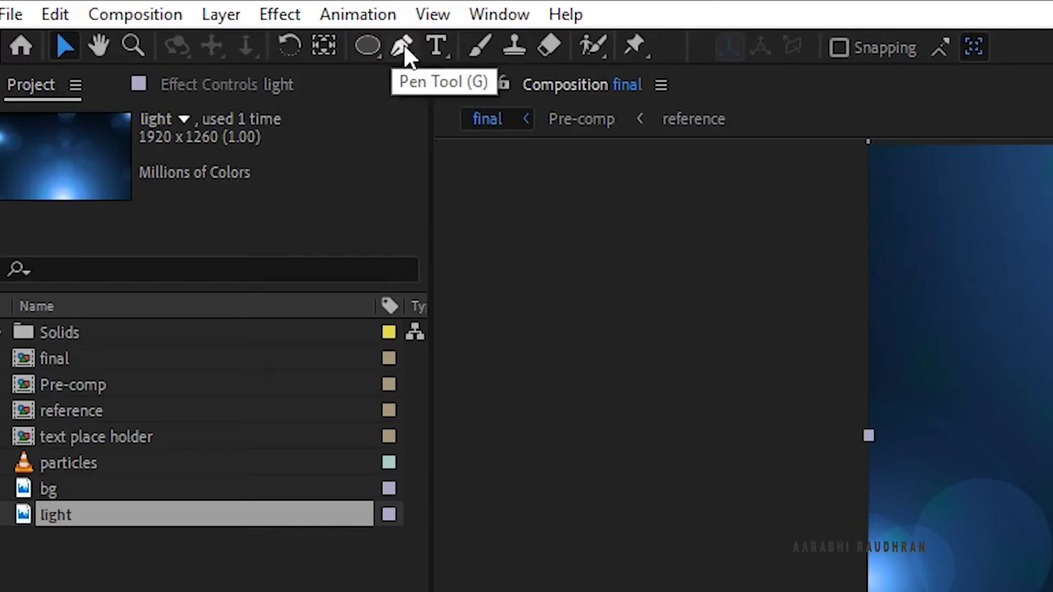
Draw a closed Pen tool mask on the light layer around its upper part, with a curved lower edge dipping across the title.
{"action": "left_click", "coordinate": [403, 47]}
{"action": "left_click", "coordinate": [792, 238]}
{"action": "left_click_drag", "start_coordinate": [564, 214], "coordinate": [700, 203]}
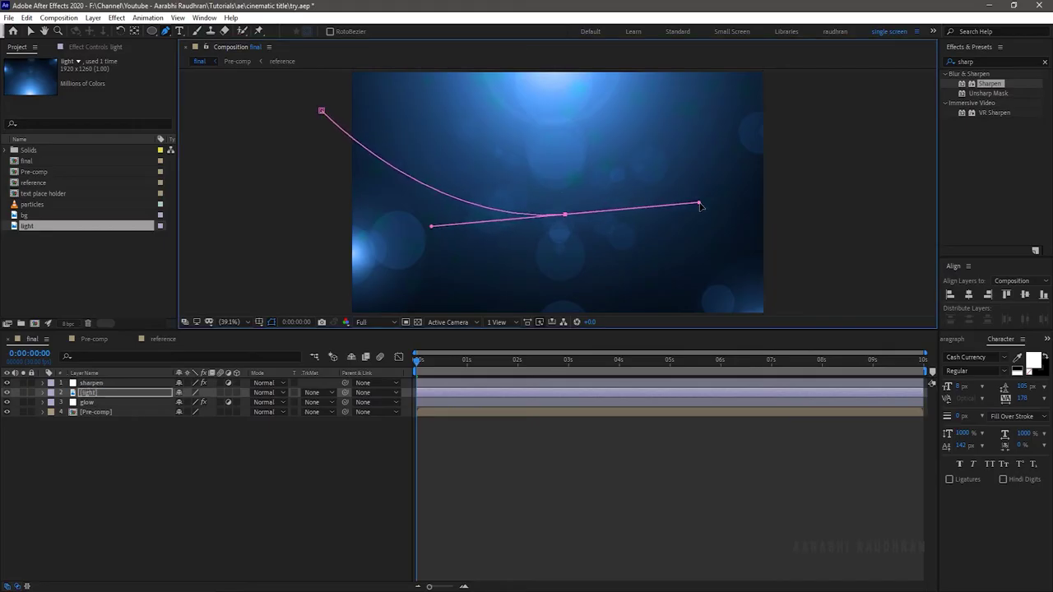
{"action": "left_click_drag", "start_coordinate": [833, 115], "coordinate": [833, 78]}
{"action": "left_click", "coordinate": [232, 321]}
{"action": "left_click", "coordinate": [239, 423]}
{"action": "left_click", "coordinate": [773, 83]}
{"action": "left_click", "coordinate": [356, 81]}
{"action": "left_click", "coordinate": [355, 123]}
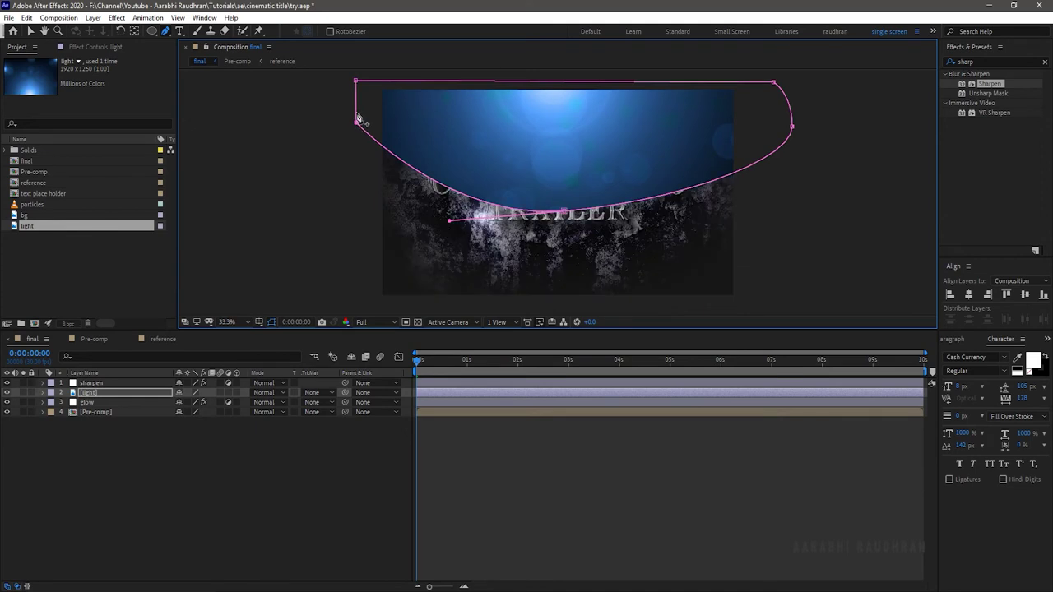
Set the light layer's blending mode to Add and its mask feather to 500 pixels.
{"action": "left_click", "coordinate": [281, 393]}
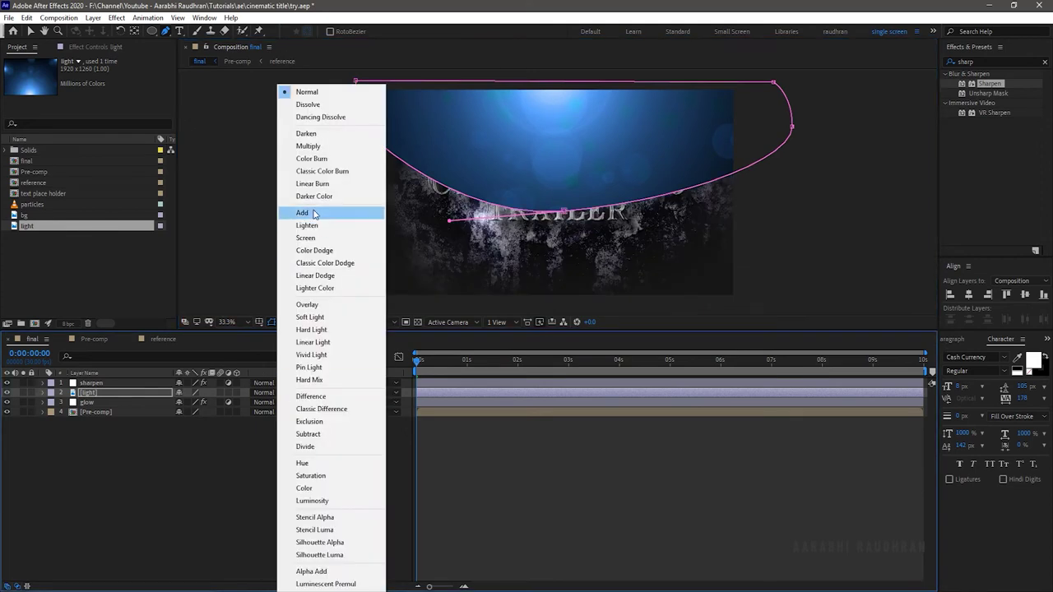
{"action": "left_click", "coordinate": [317, 213]}
{"action": "left_click", "coordinate": [123, 393]}
{"action": "key", "text": "f"}
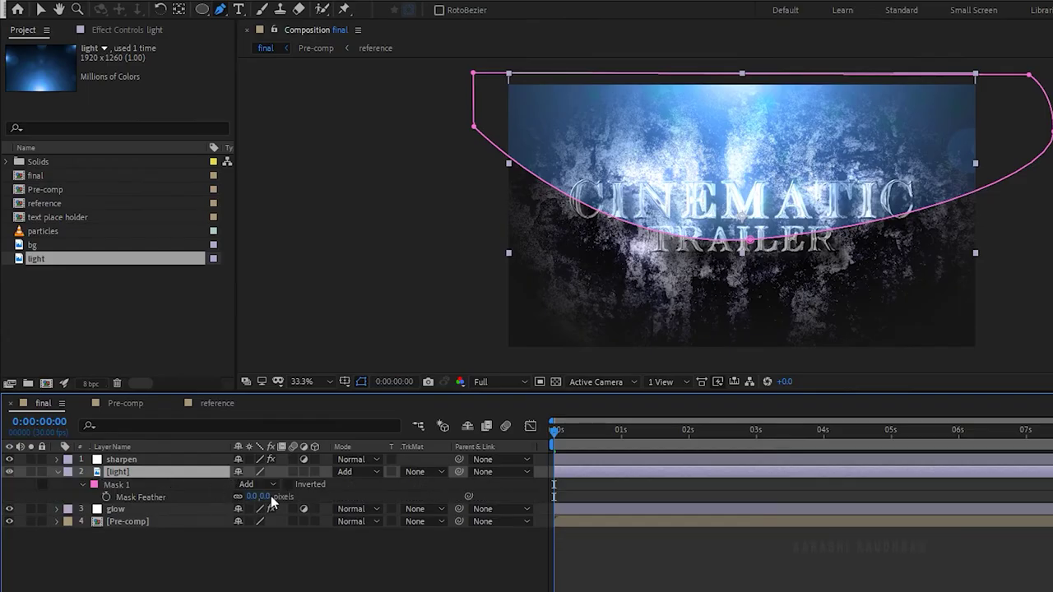
{"action": "left_click", "coordinate": [201, 413]}
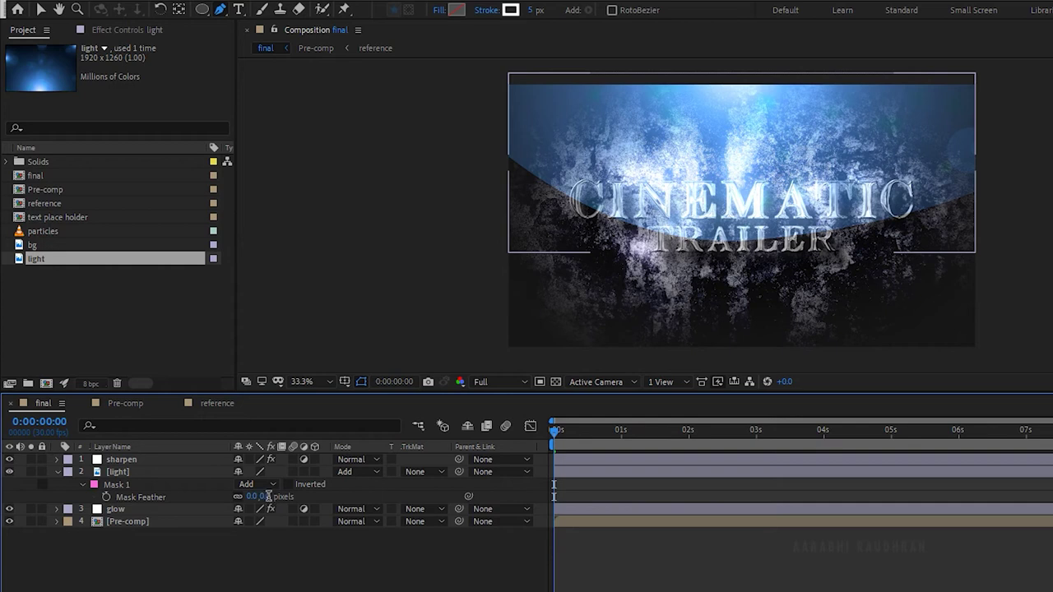
{"action": "left_click", "coordinate": [268, 497]}
{"action": "type", "text": "500"}
{"action": "key", "text": "Return"}
Set the light layer's opacity to 30%.
{"action": "key", "text": "t"}
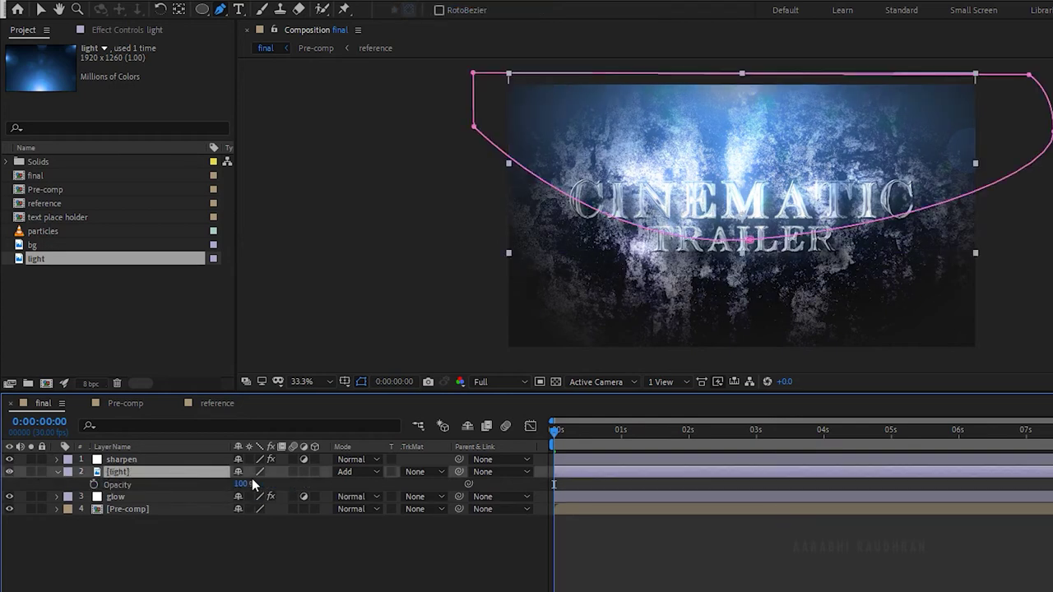
{"action": "left_click", "coordinate": [242, 486]}
{"action": "type", "text": "30"}
{"action": "key", "text": "Return"}
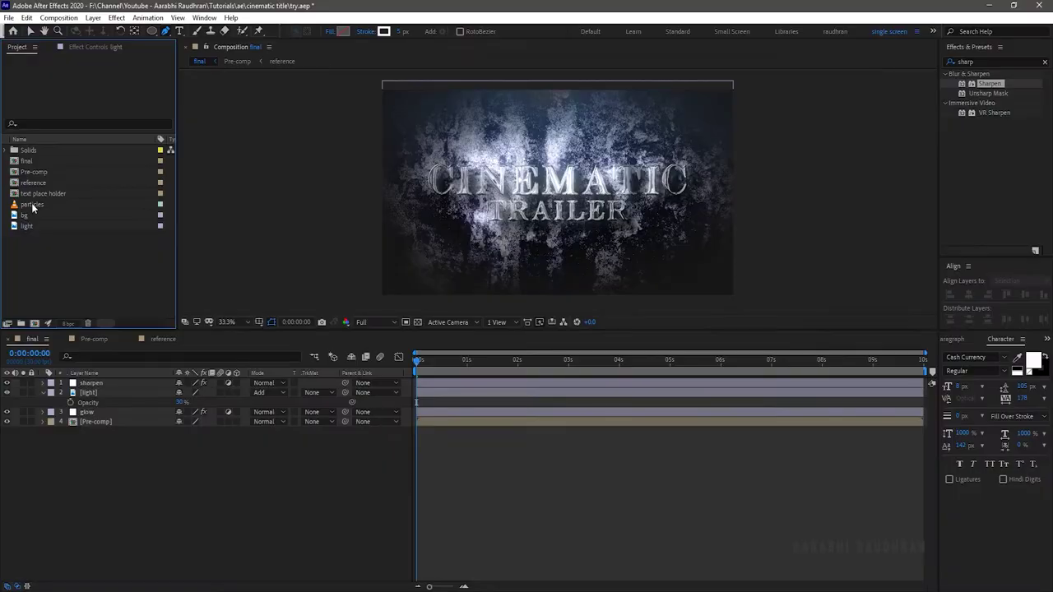
Add the particles footage between the glow and Pre-comp layers and scale it down to 58%.
{"action": "left_click_drag", "start_coordinate": [42, 232], "coordinate": [153, 498]}
{"action": "left_click_drag", "start_coordinate": [113, 412], "coordinate": [113, 422]}
{"action": "key", "text": "s"}
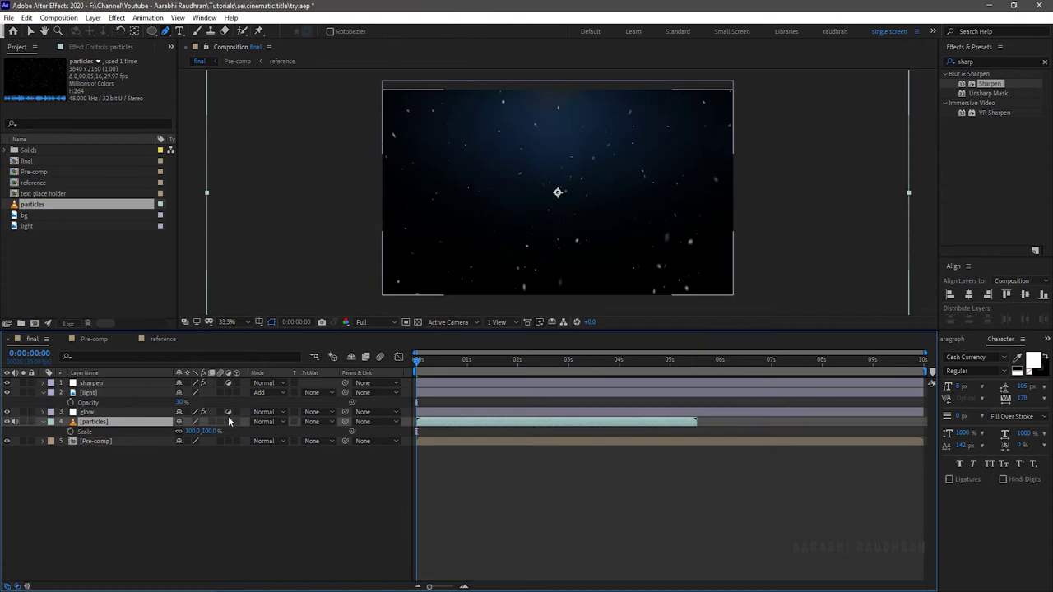
{"action": "left_click_drag", "start_coordinate": [208, 431], "coordinate": [179, 433]}
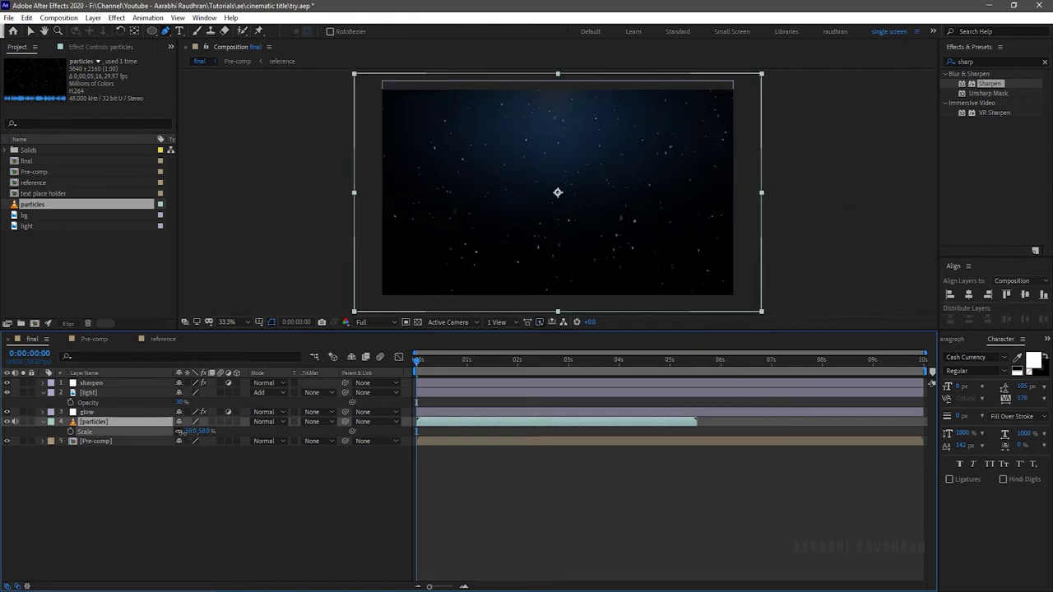
Set the particles layer's opacity to 50% and its blending mode to Add.
{"action": "left_click", "coordinate": [183, 431]}
{"action": "type", "text": "50"}
{"action": "key", "text": "Return"}
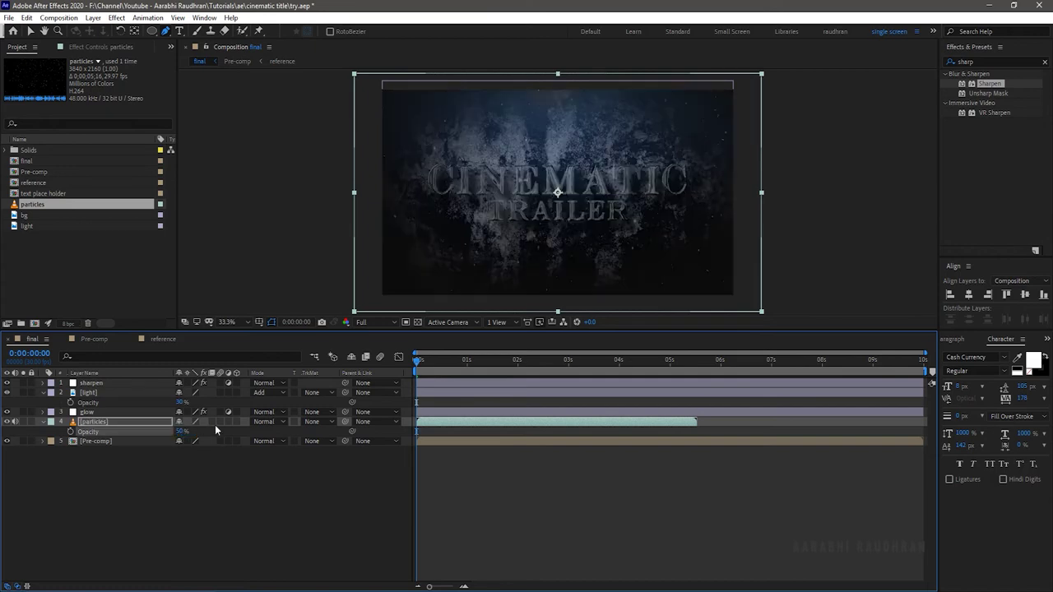
{"action": "left_click", "coordinate": [274, 421]}
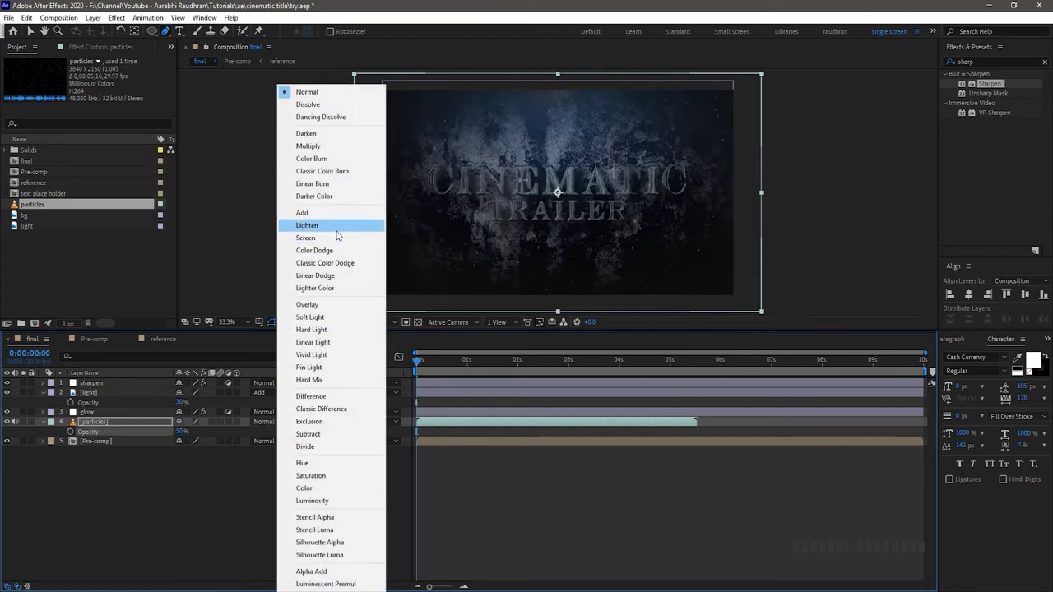
{"action": "left_click", "coordinate": [333, 212]}
{"action": "left_click", "coordinate": [329, 471]}
Create an adjustment layer at the top of the final composition and name it blue.
{"action": "right_click", "coordinate": [199, 520]}
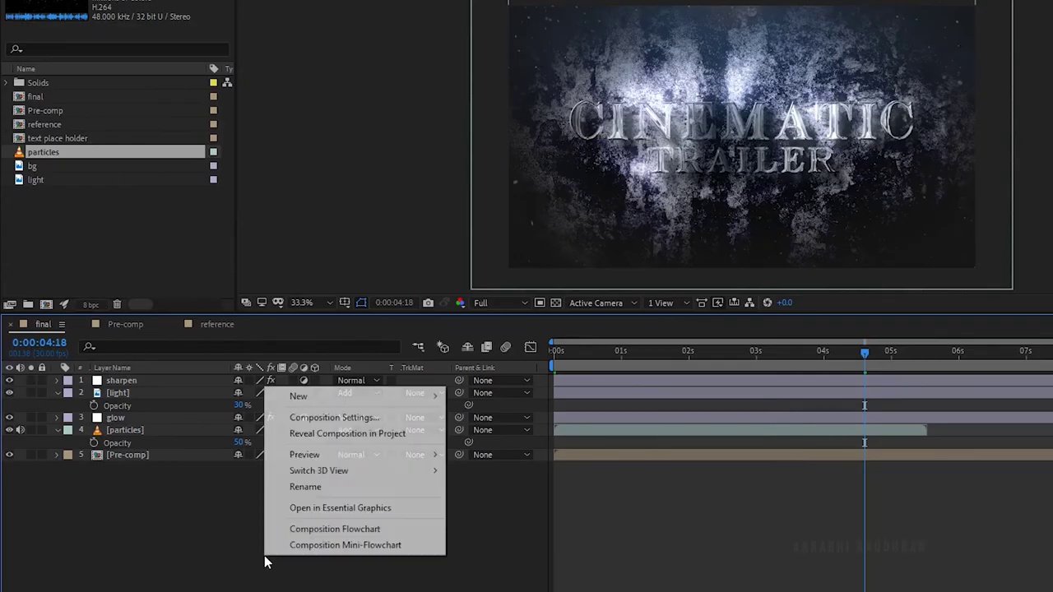
{"action": "mouse_move", "coordinate": [345, 401]}
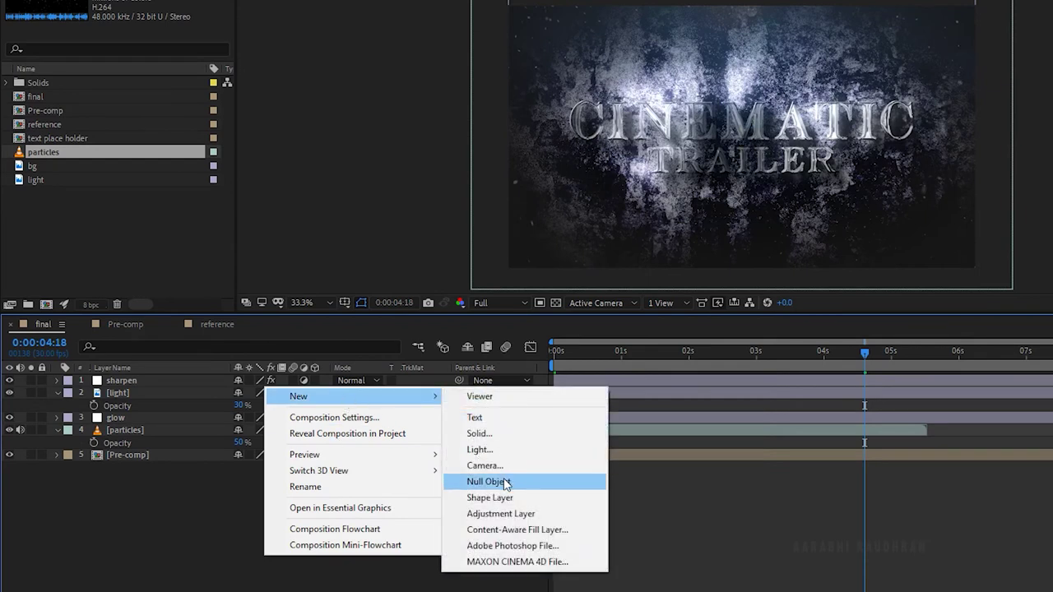
{"action": "left_click", "coordinate": [502, 508]}
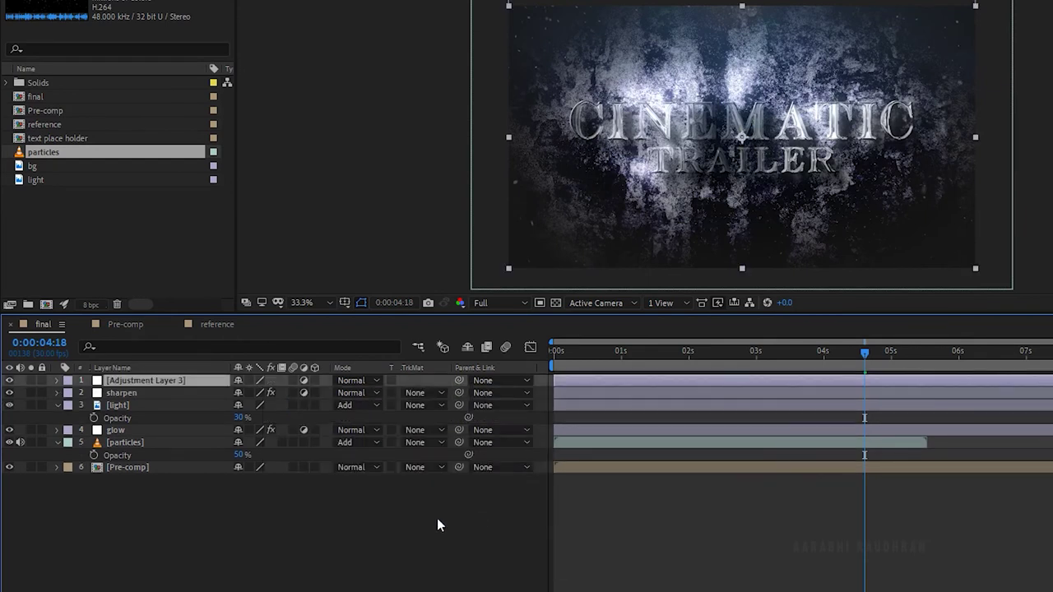
{"action": "key", "text": "Return"}
{"action": "type", "text": "b"}
{"action": "key", "text": "Return"}
Apply the Curves effect to the blue adjustment layer and bend the RGB curve downward at the midtones.
{"action": "left_click", "coordinate": [856, 54]}
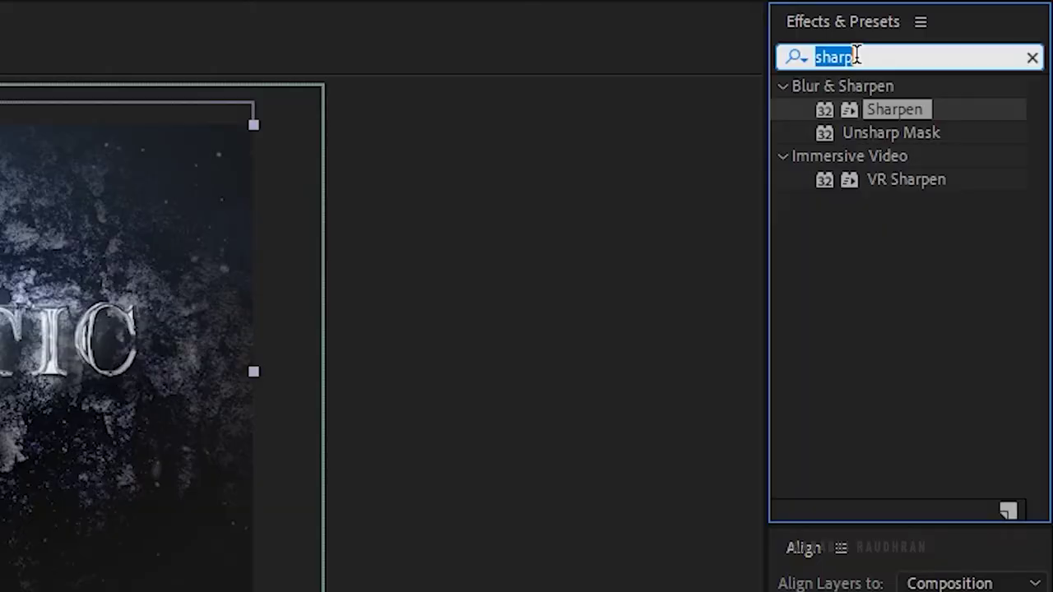
{"action": "type", "text": "curv"}
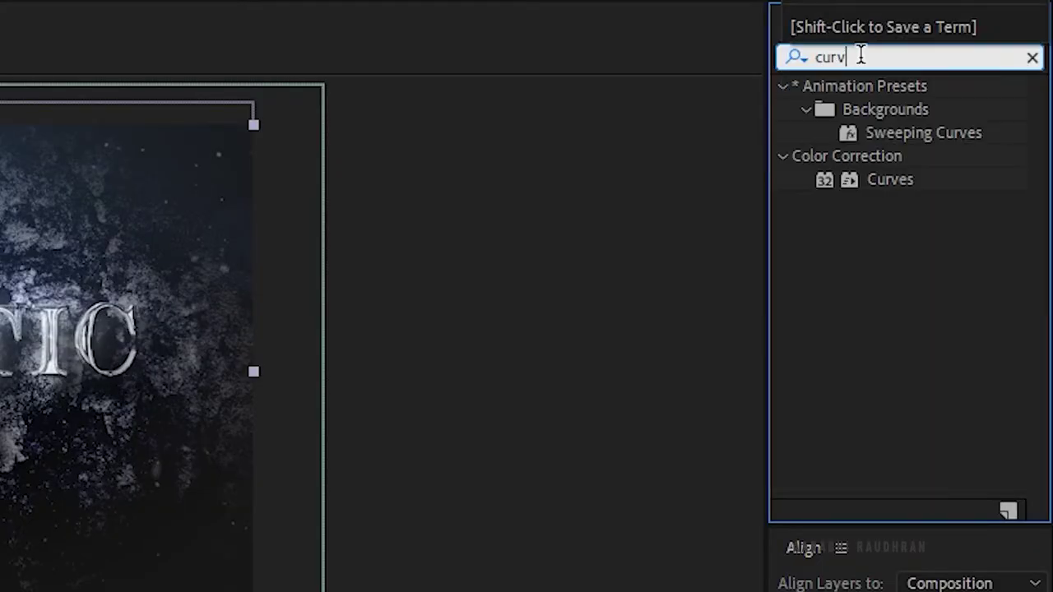
{"action": "left_click_drag", "start_coordinate": [881, 179], "coordinate": [113, 385]}
{"action": "left_click_drag", "start_coordinate": [97, 188], "coordinate": [111, 235]}
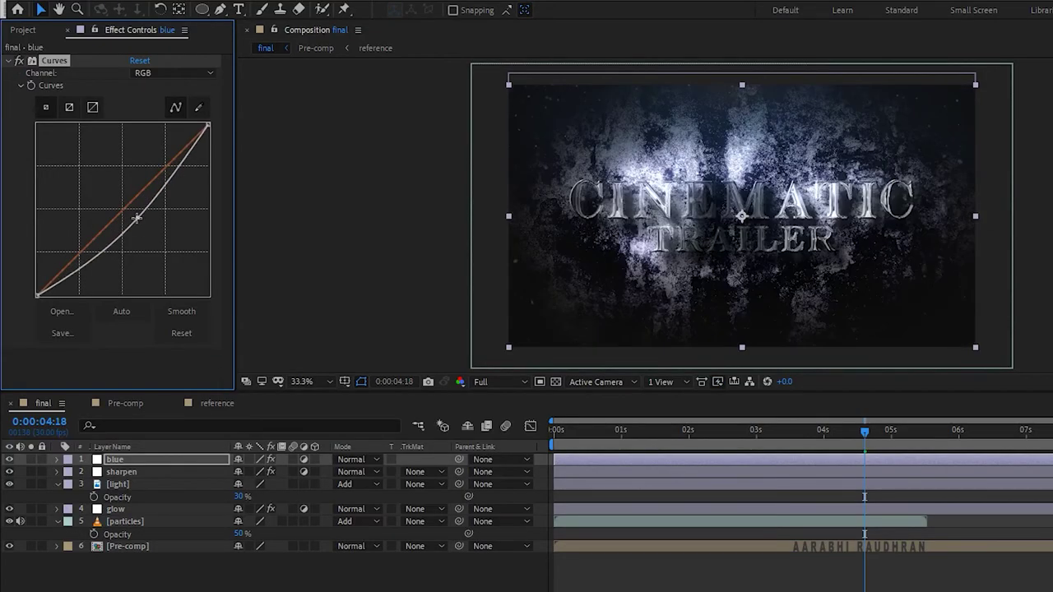
In Curves, pull the green channel's midtones slightly down and raise the blue channel's shadow endpoint.
{"action": "left_click", "coordinate": [164, 73]}
{"action": "left_click", "coordinate": [166, 121]}
{"action": "left_click_drag", "start_coordinate": [156, 170], "coordinate": [129, 212]}
{"action": "left_click", "coordinate": [172, 72]}
{"action": "left_click", "coordinate": [164, 136]}
{"action": "left_click_drag", "start_coordinate": [36, 298], "coordinate": [38, 274]}
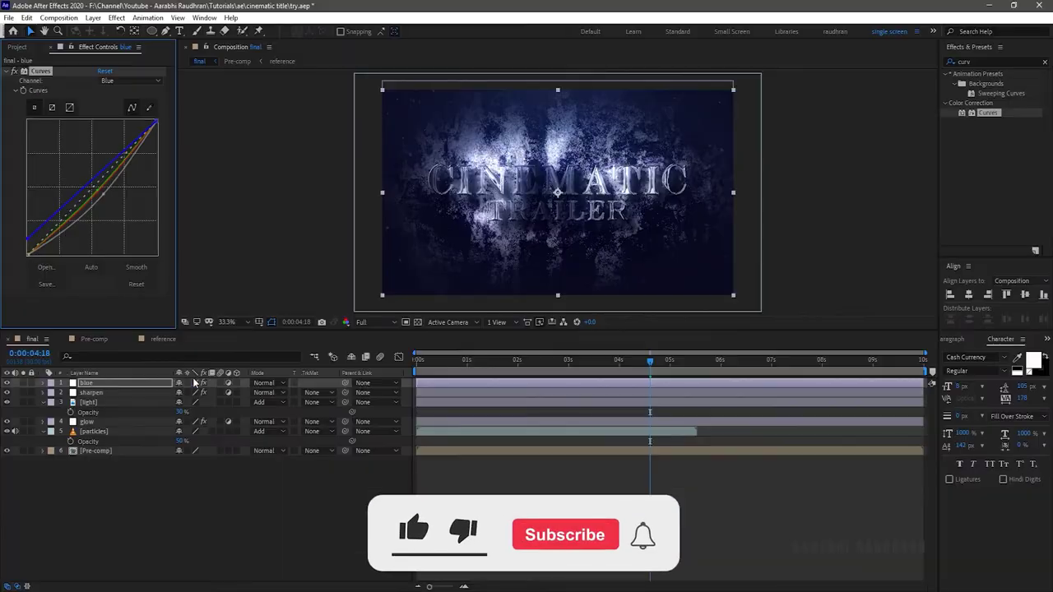
Set the blue adjustment layer's opacity to 50%.
{"action": "key", "text": "t"}
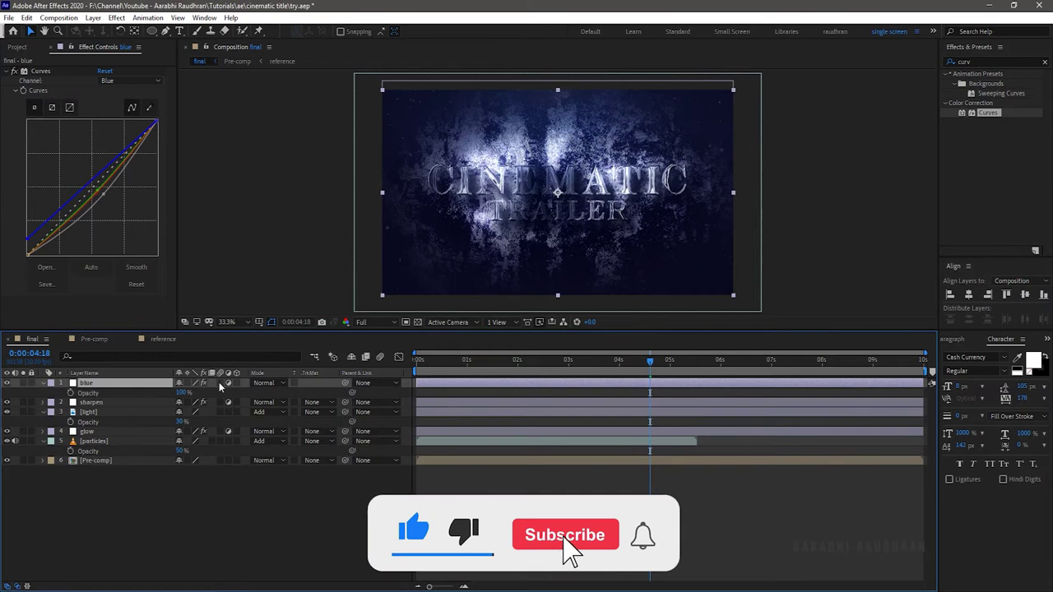
{"action": "left_click", "coordinate": [181, 393]}
{"action": "type", "text": "50"}
{"action": "key", "text": "Return"}
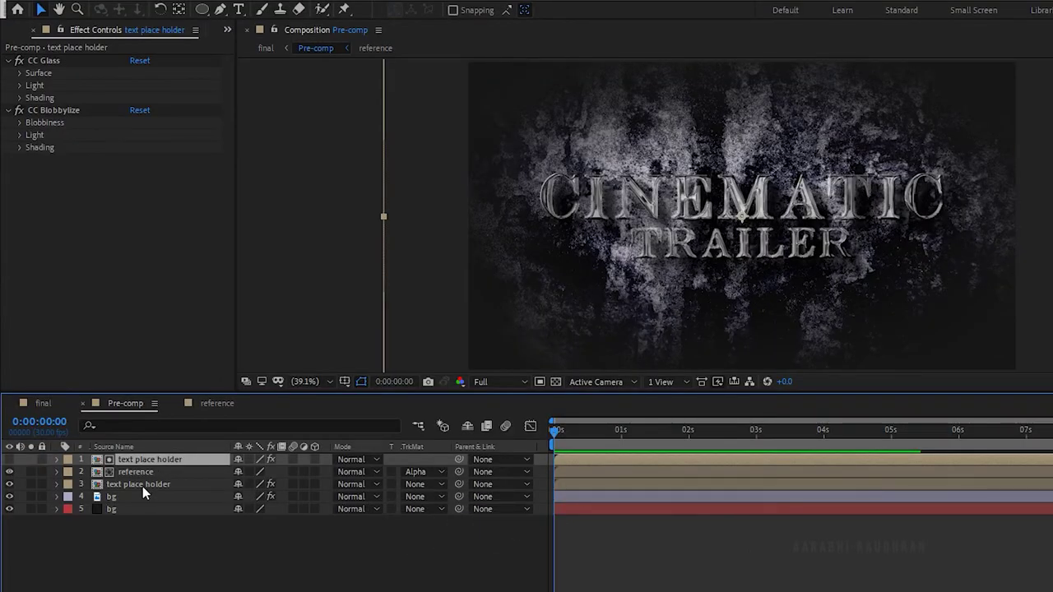
Pre-compose the two text place holder layers and the reference layer into a composition named TEXT.
{"action": "left_click", "coordinate": [142, 486]}
{"action": "right_click", "coordinate": [159, 475]}
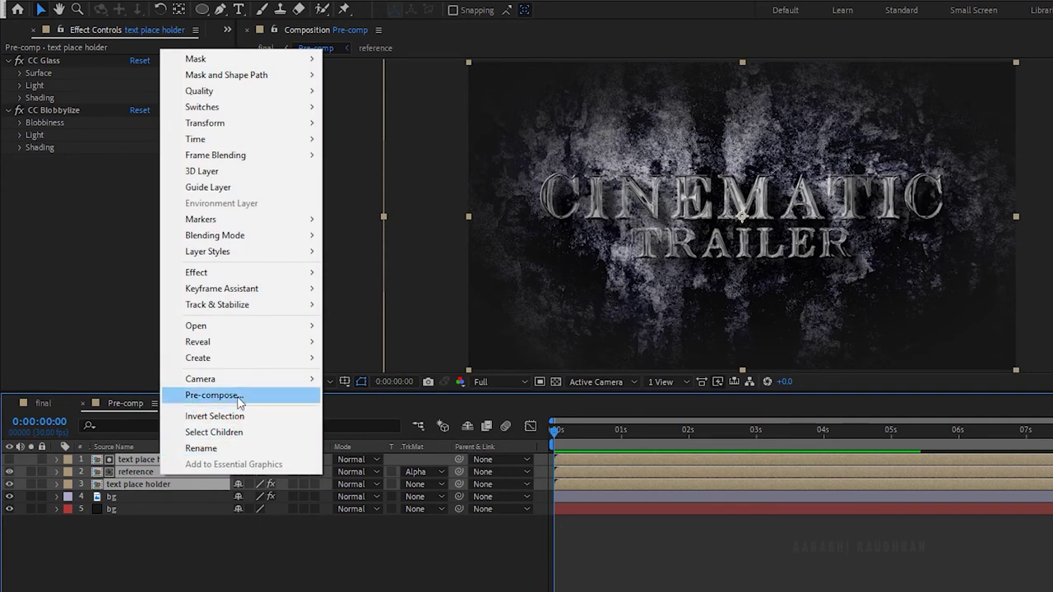
{"action": "left_click", "coordinate": [215, 396]}
{"action": "type", "text": "TEXT"}
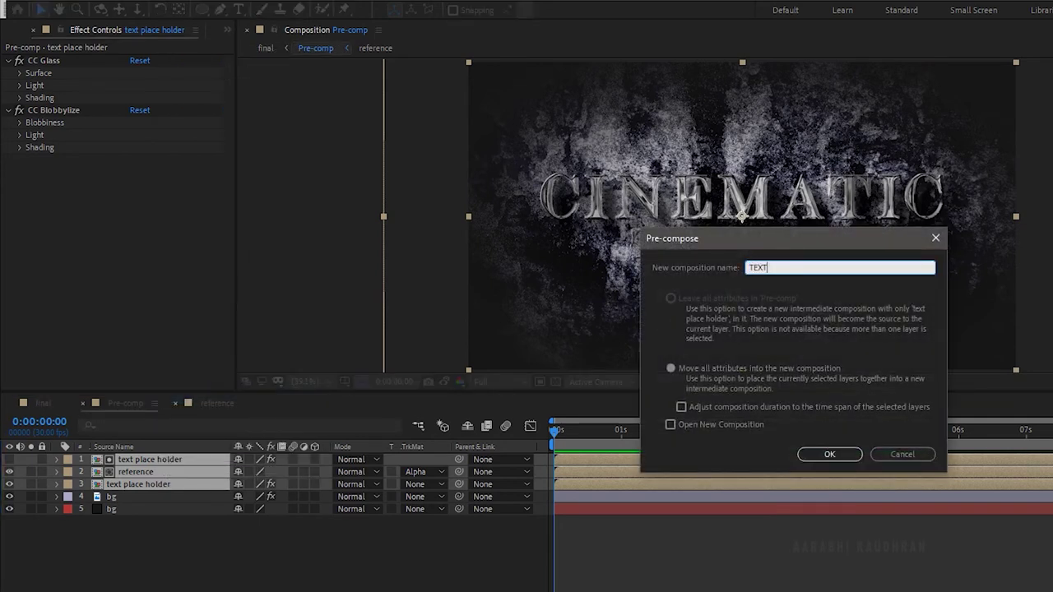
{"action": "key", "text": "Return"}
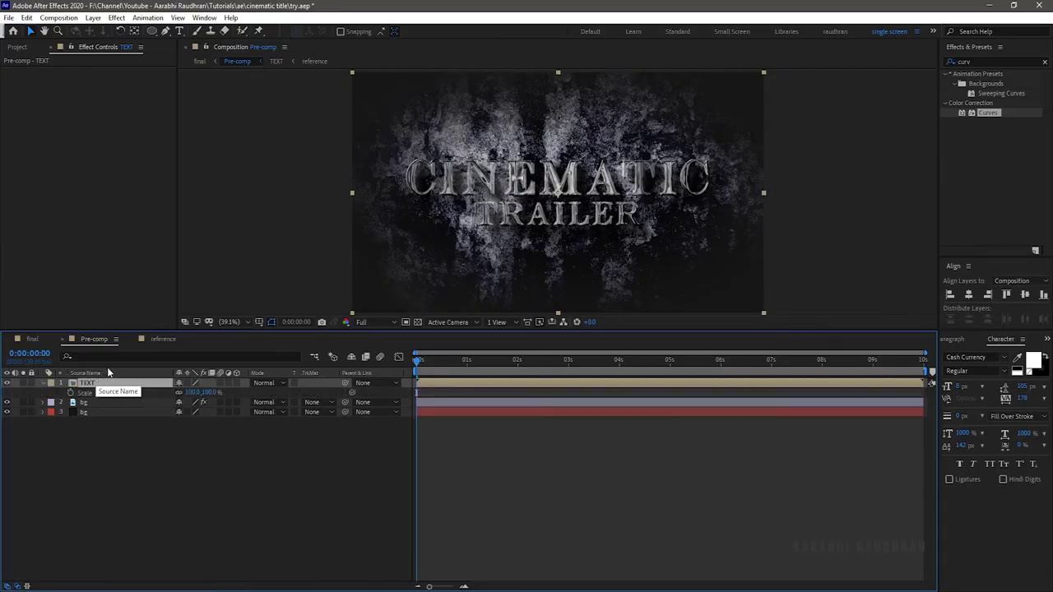
Set the TEXT layer's scale to 80% at the first frame and enable scale keyframing.
{"action": "key", "text": "s"}
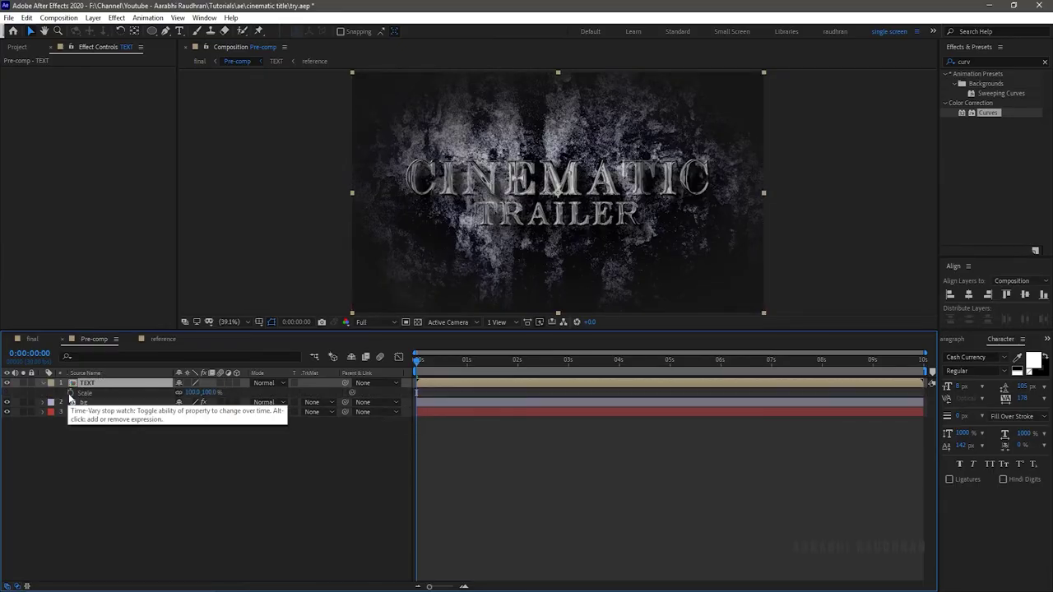
{"action": "left_click", "coordinate": [194, 392]}
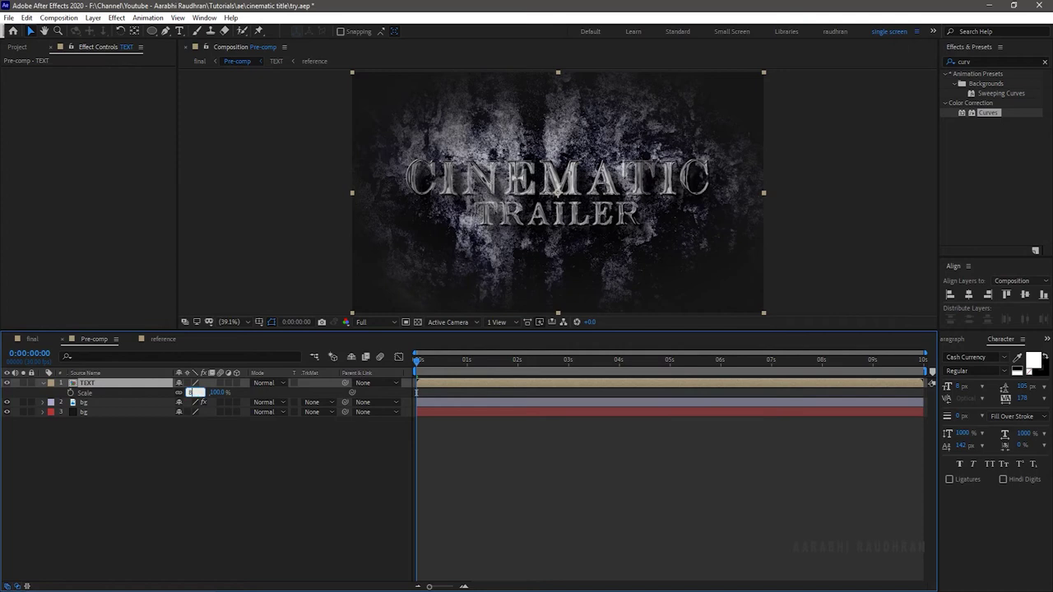
{"action": "type", "text": "80"}
{"action": "key", "text": "Return"}
{"action": "left_click", "coordinate": [70, 394]}
Keyframe the TEXT layer's scale back up to its original size on the last frame and return to the final composition.
{"action": "key", "text": "End"}
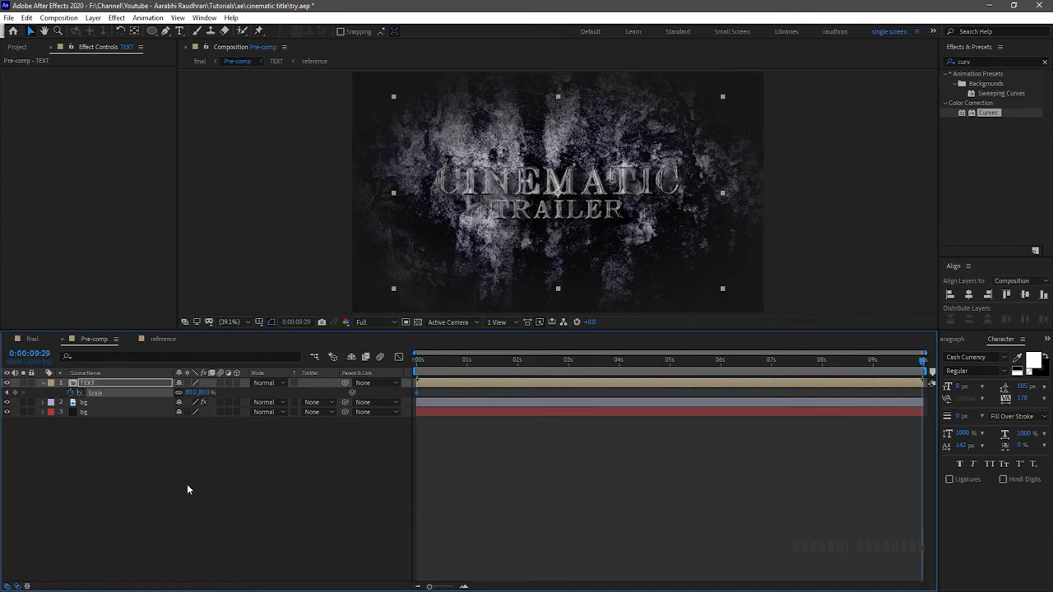
{"action": "left_click", "coordinate": [204, 393]}
{"action": "key", "text": "Return"}
{"action": "left_click", "coordinate": [32, 339]}
{"action": "left_click", "coordinate": [579, 518]}
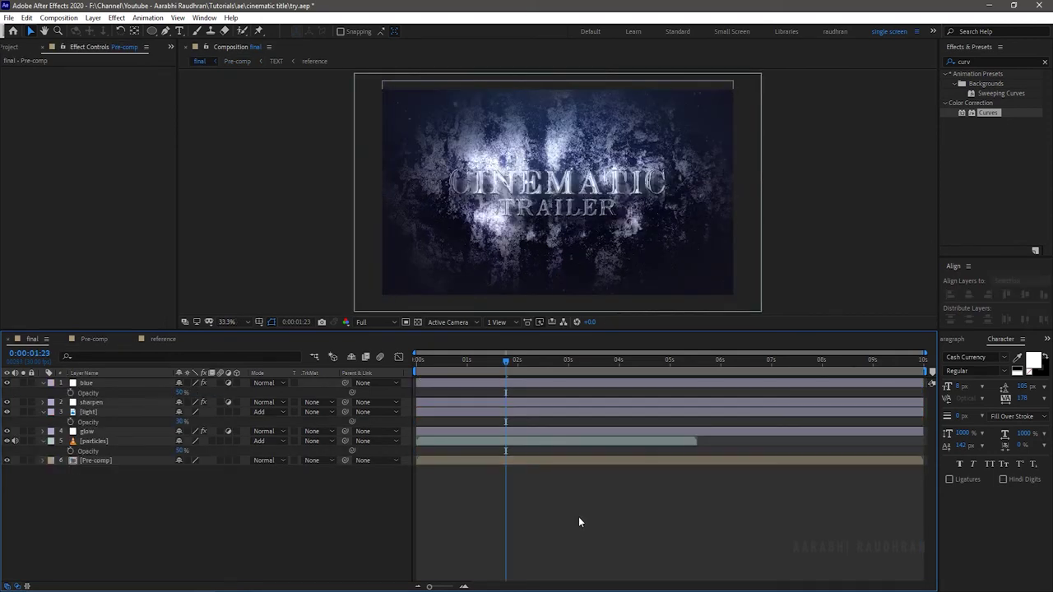
Apply Turbulent Displace to the Pre-comp layer and set its displacement type to Turbulent Smoother.
{"action": "double_click", "coordinate": [975, 59]}
{"action": "type", "text": "turb"}
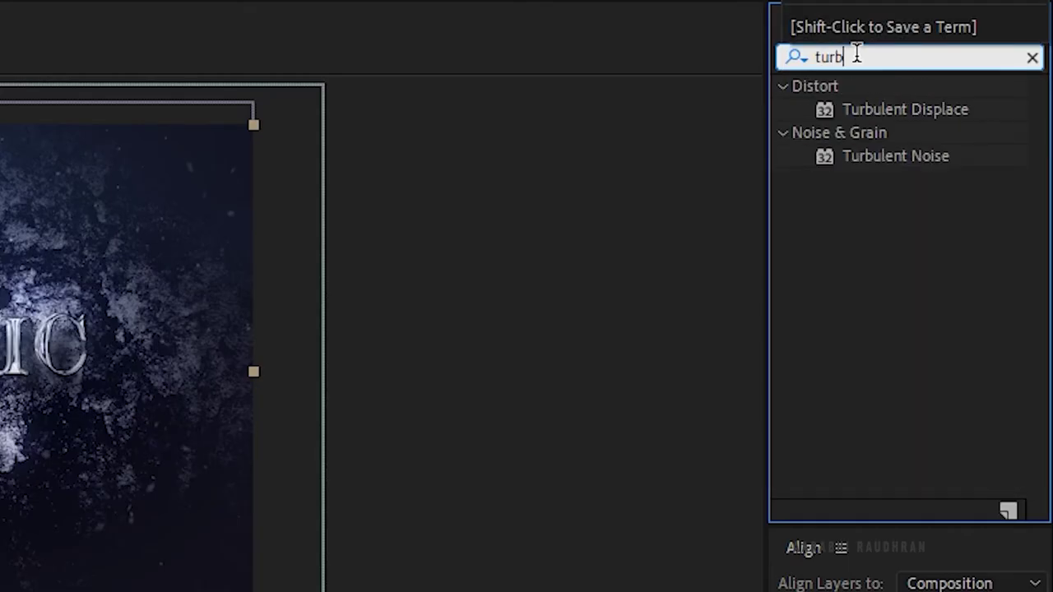
{"action": "left_click_drag", "start_coordinate": [918, 109], "coordinate": [135, 462]}
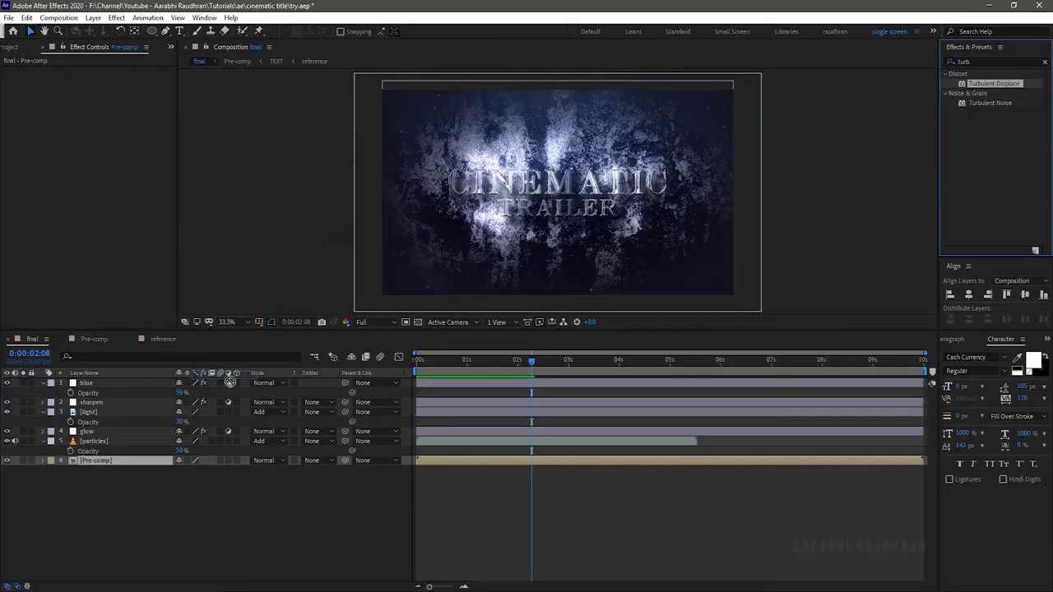
{"action": "left_click", "coordinate": [190, 74]}
{"action": "left_click", "coordinate": [196, 141]}
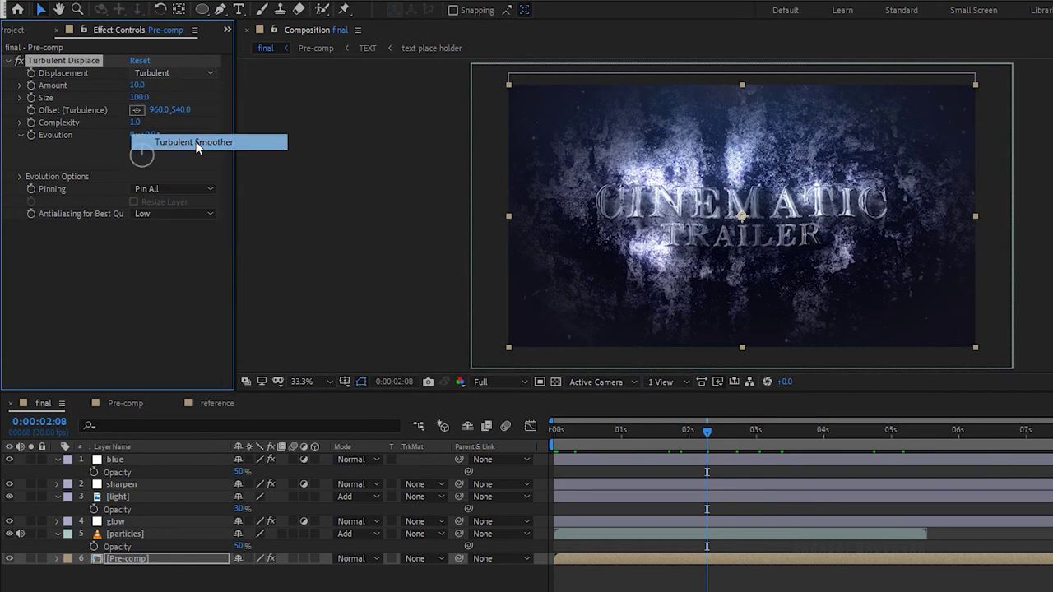
Add a wiggle expression to Turbulent Displace's Amount and keyframe its Evolution from the first frame to the last.
{"action": "left_click", "coordinate": [31, 85], "text": "alt"}
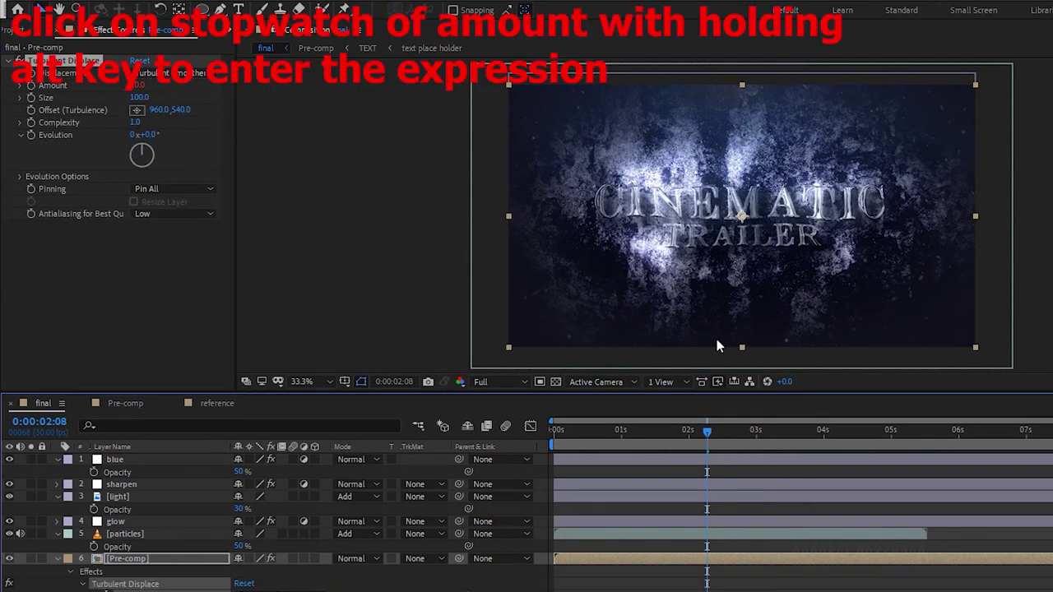
{"action": "type", "text": "wiggle()"}
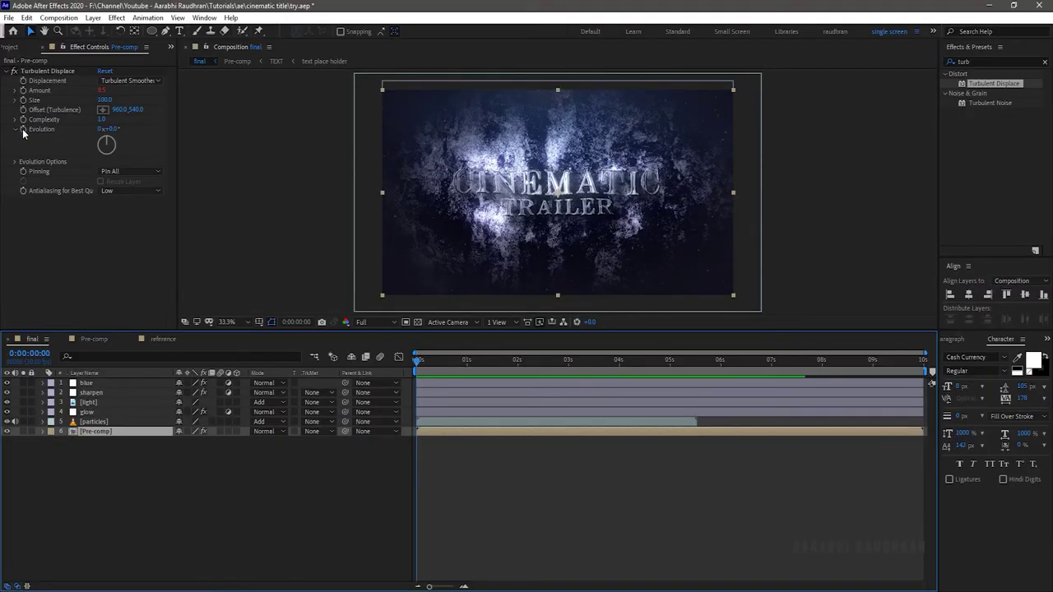
{"action": "left_click", "coordinate": [23, 131]}
{"action": "key", "text": "End"}
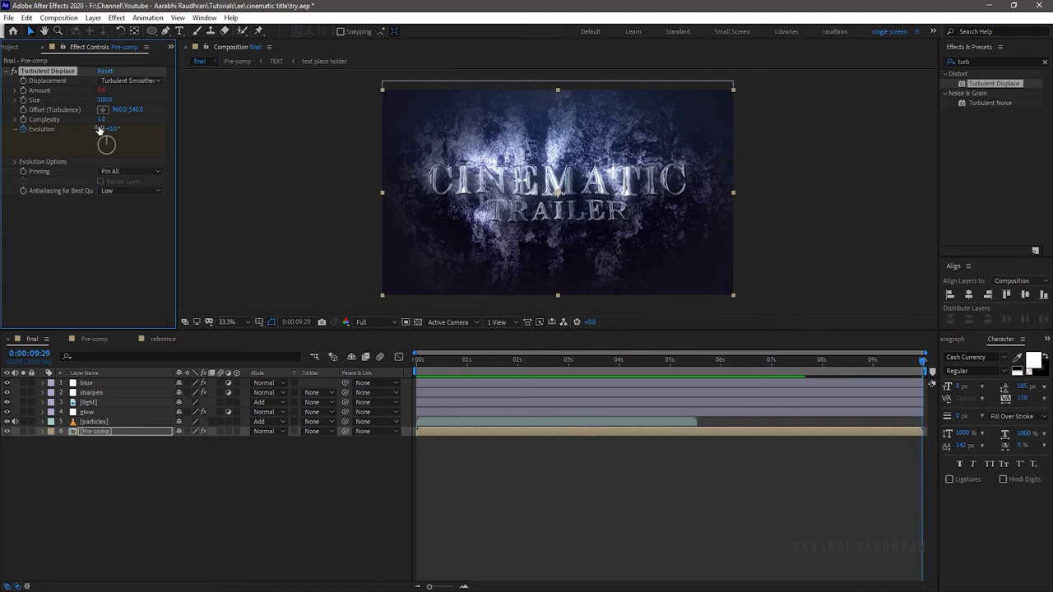
{"action": "key", "text": "Return"}
{"action": "key", "text": "space"}
Time-stretch the particles layer to a new duration of 0:00:10:00, holding the layer in-point.
{"action": "left_click", "coordinate": [571, 421]}
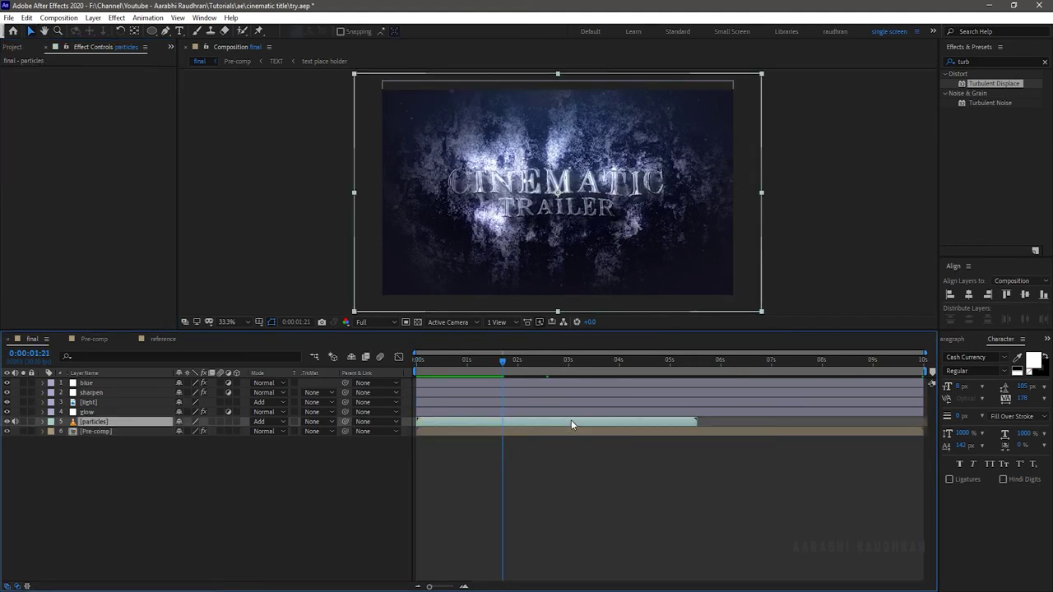
{"action": "right_click", "coordinate": [570, 421]}
{"action": "mouse_move", "coordinate": [608, 157]}
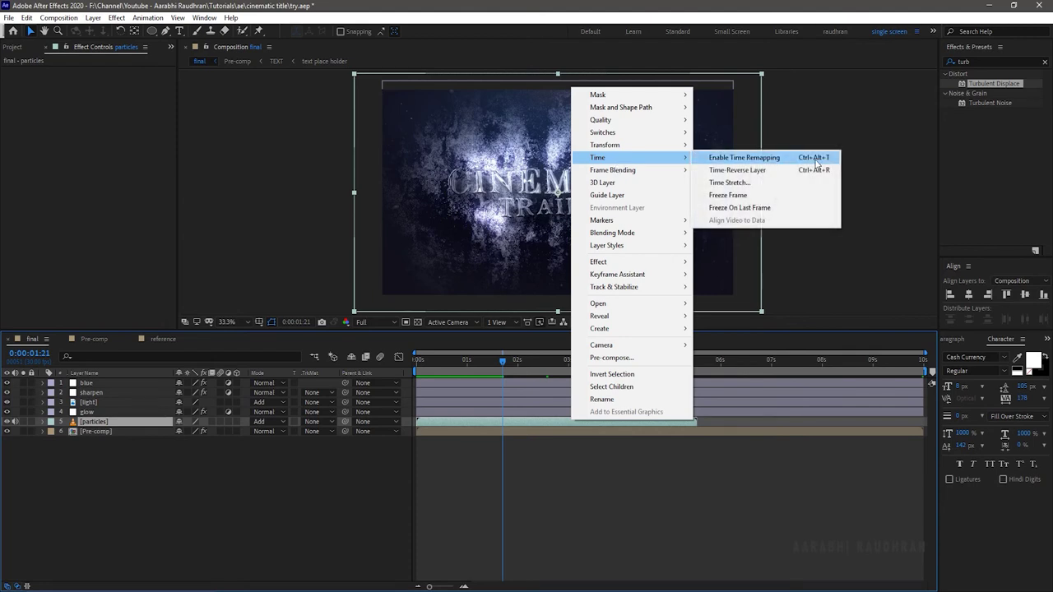
{"action": "left_click", "coordinate": [775, 182]}
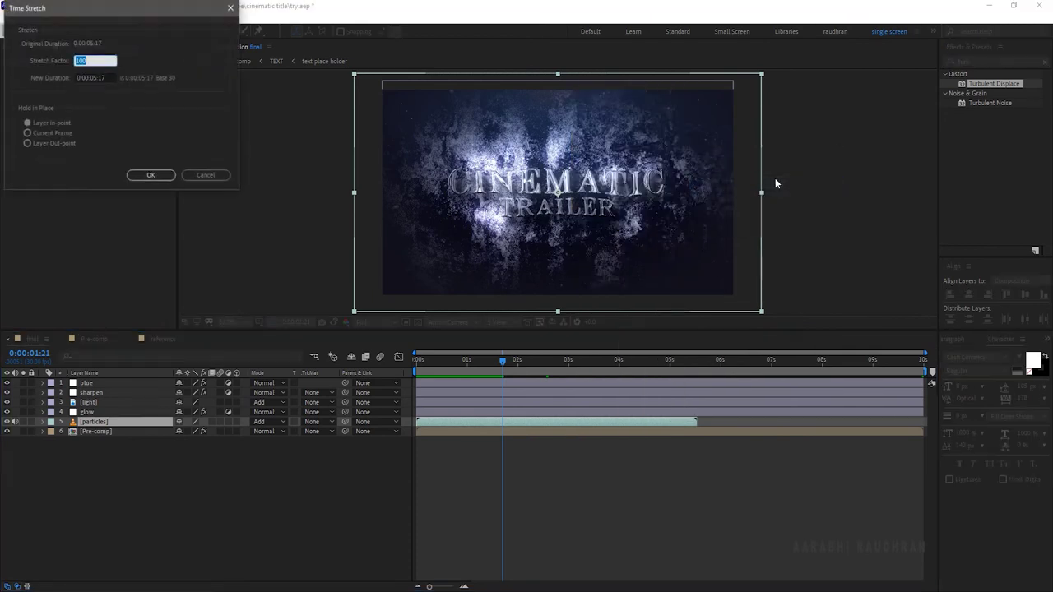
{"action": "left_click_drag", "start_coordinate": [92, 78], "coordinate": [108, 86]}
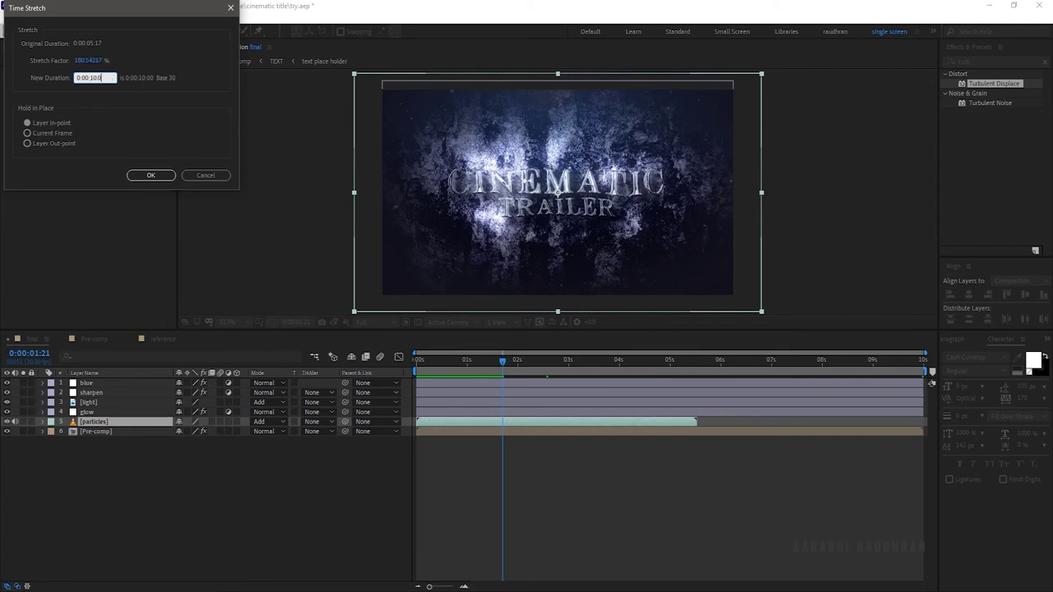
{"action": "key", "text": "Return"}
Create a dark 1920 × 1080 px solid layer named frame in the final composition.
{"action": "right_click", "coordinate": [134, 377]}
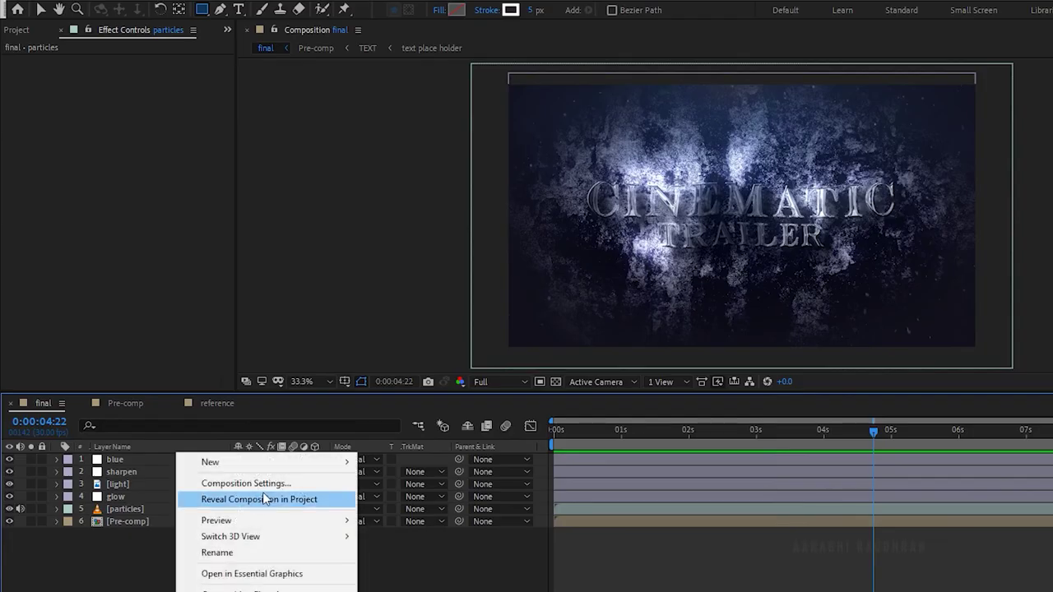
{"action": "mouse_move", "coordinate": [245, 387]}
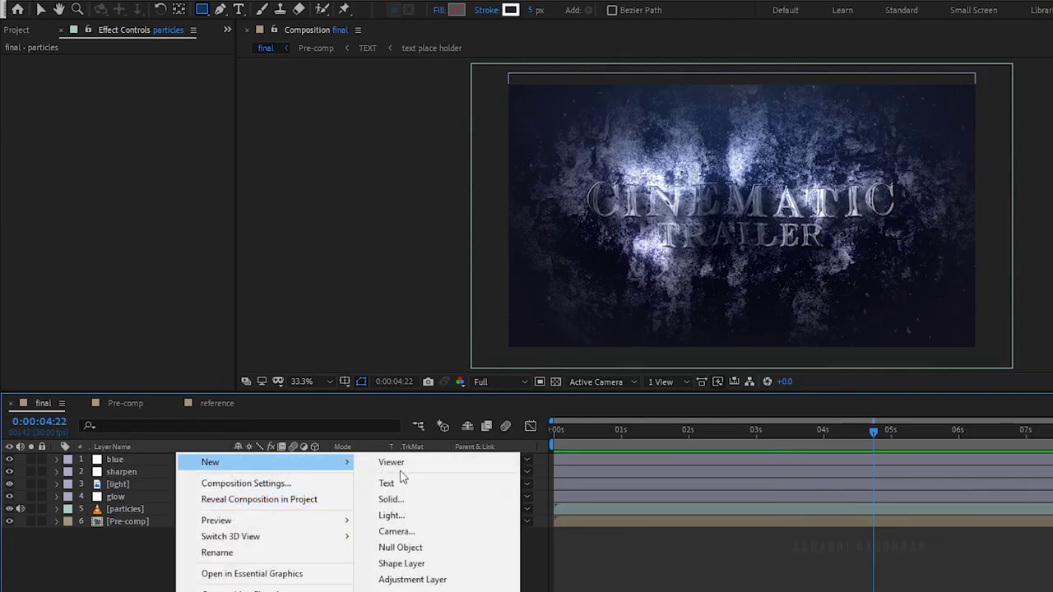
{"action": "left_click", "coordinate": [429, 499]}
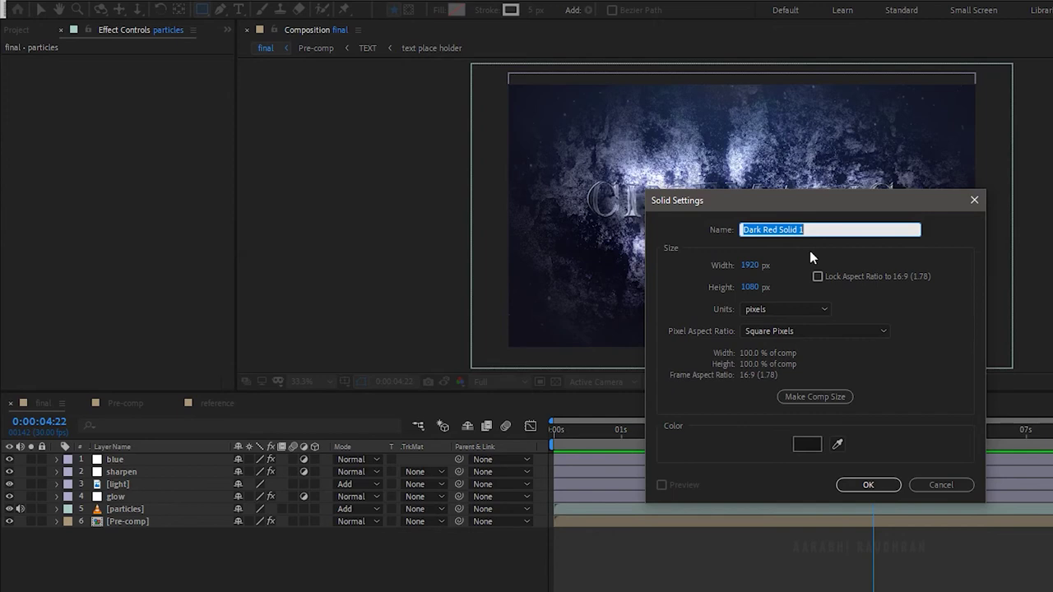
{"action": "type", "text": "frame"}
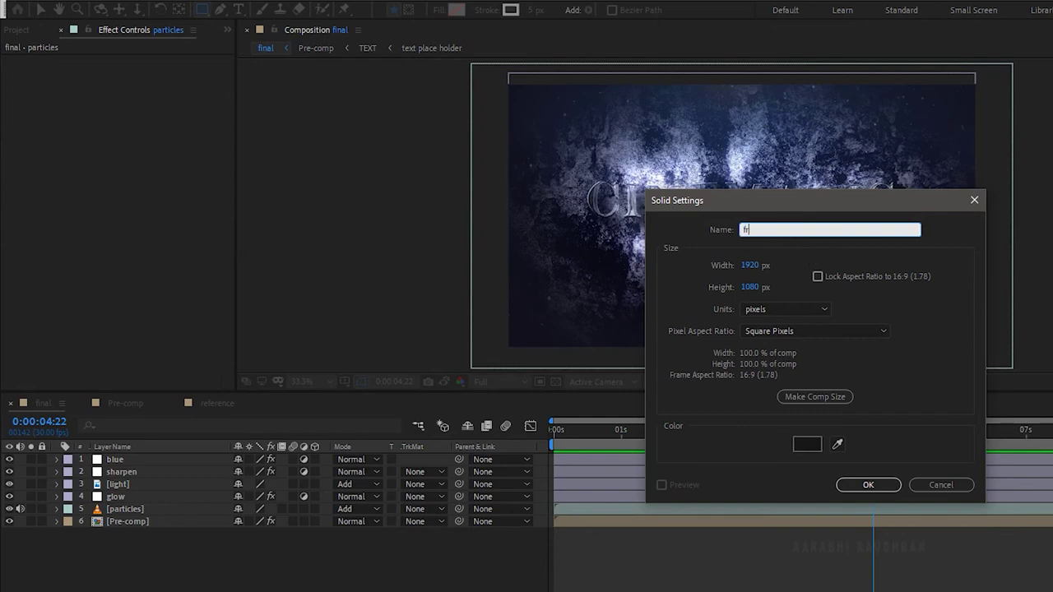
{"action": "key", "text": "Return"}
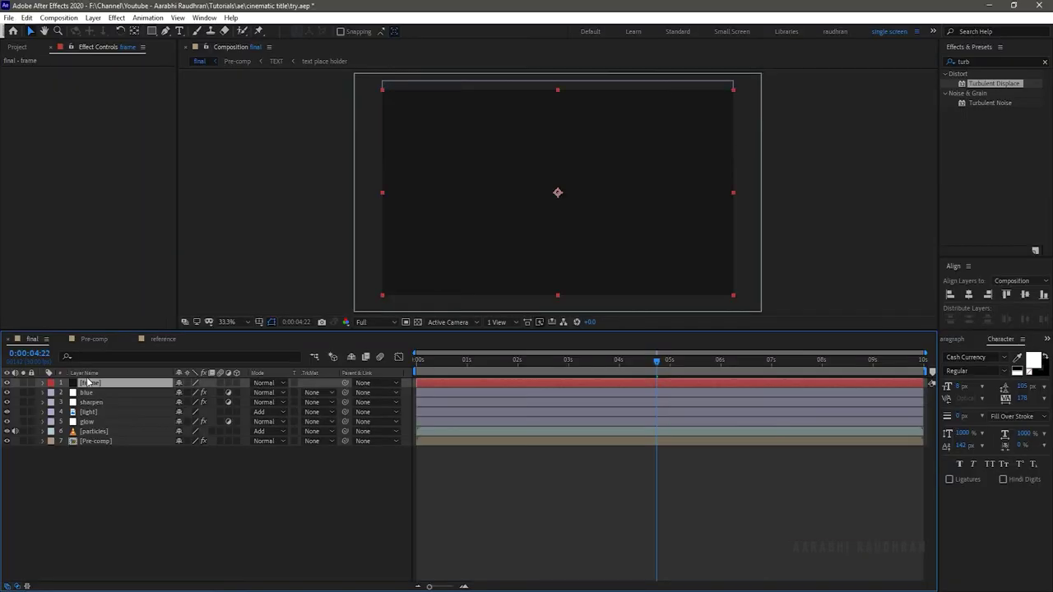
Add a full-size rectangular mask to the frame layer and set its mask shape units to % of Source.
{"action": "double_click", "coordinate": [152, 32]}
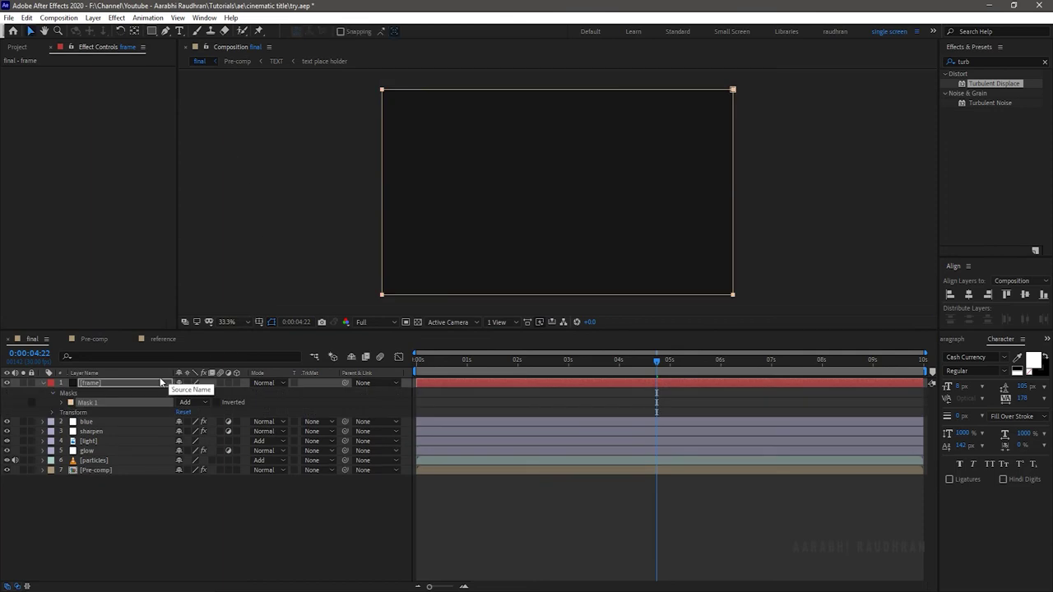
{"action": "left_click", "coordinate": [62, 409]}
{"action": "left_click", "coordinate": [61, 403]}
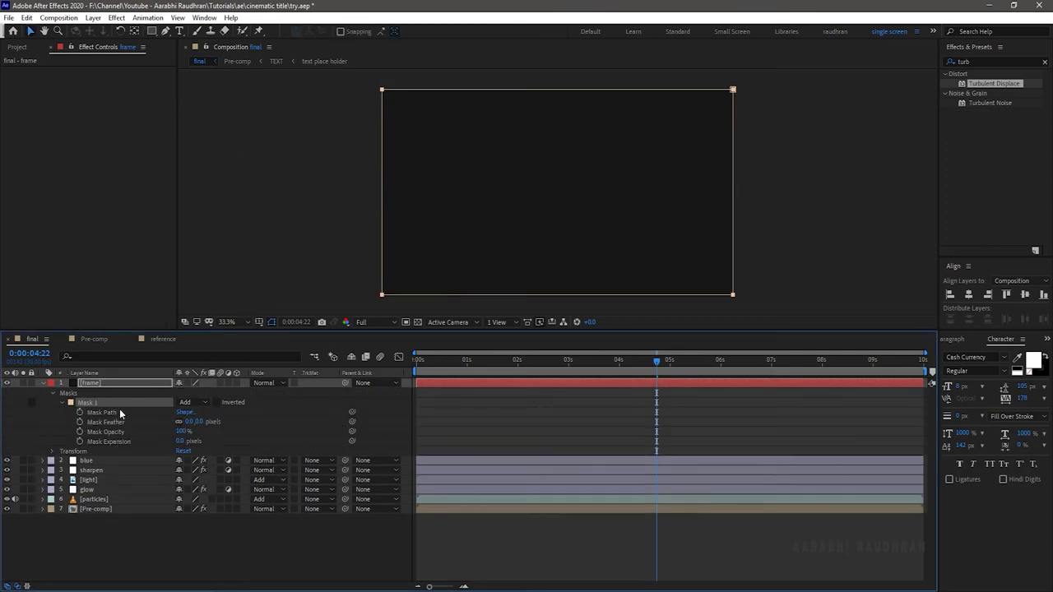
{"action": "left_click", "coordinate": [184, 412]}
{"action": "left_click", "coordinate": [308, 191]}
{"action": "left_click", "coordinate": [308, 192]}
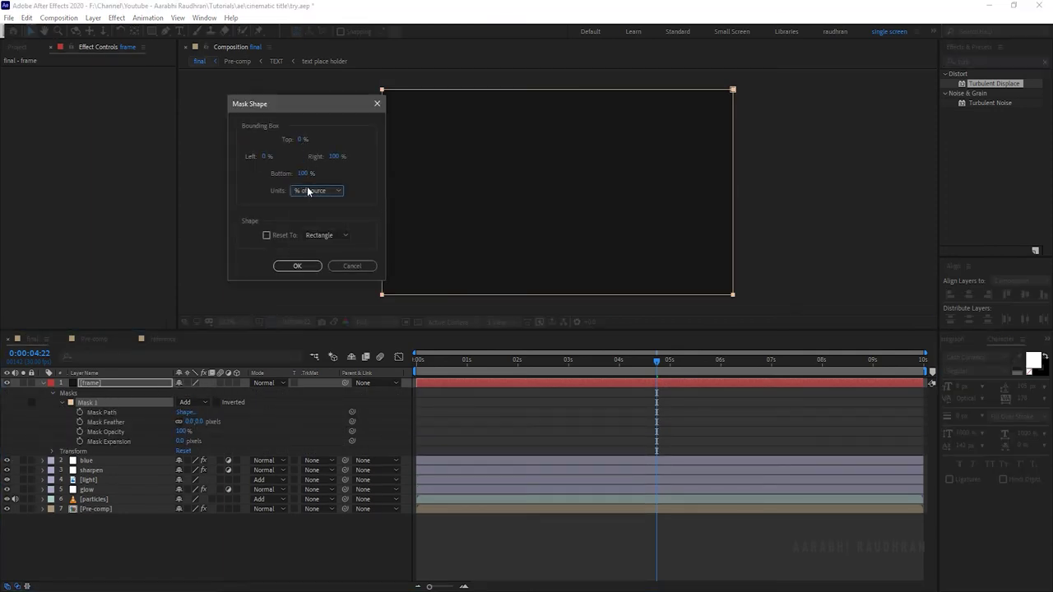
Bound the frame mask at about 15% top and 85% bottom, inverted so the solid forms letterbox bars.
{"action": "left_click", "coordinate": [302, 140]}
{"action": "type", "text": "10"}
{"action": "key", "text": "Tab"}
{"action": "key", "text": "Tab"}
{"action": "type", "text": "88"}
{"action": "key", "text": "Return"}
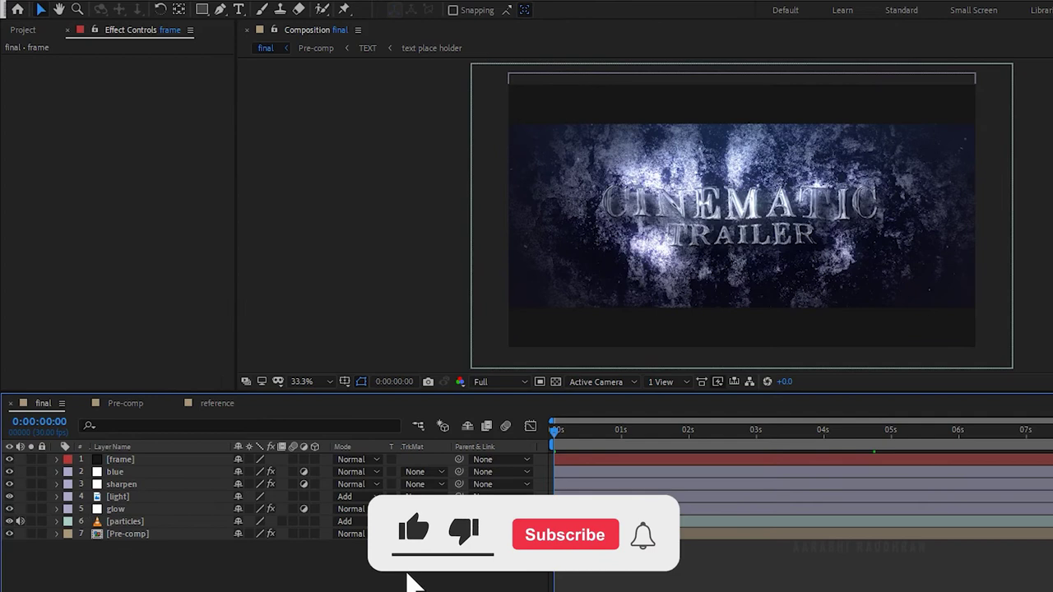
Create a null object and place it directly below the frame layer in the layer stack.
{"action": "right_click", "coordinate": [240, 460]}
{"action": "mouse_move", "coordinate": [301, 472]}
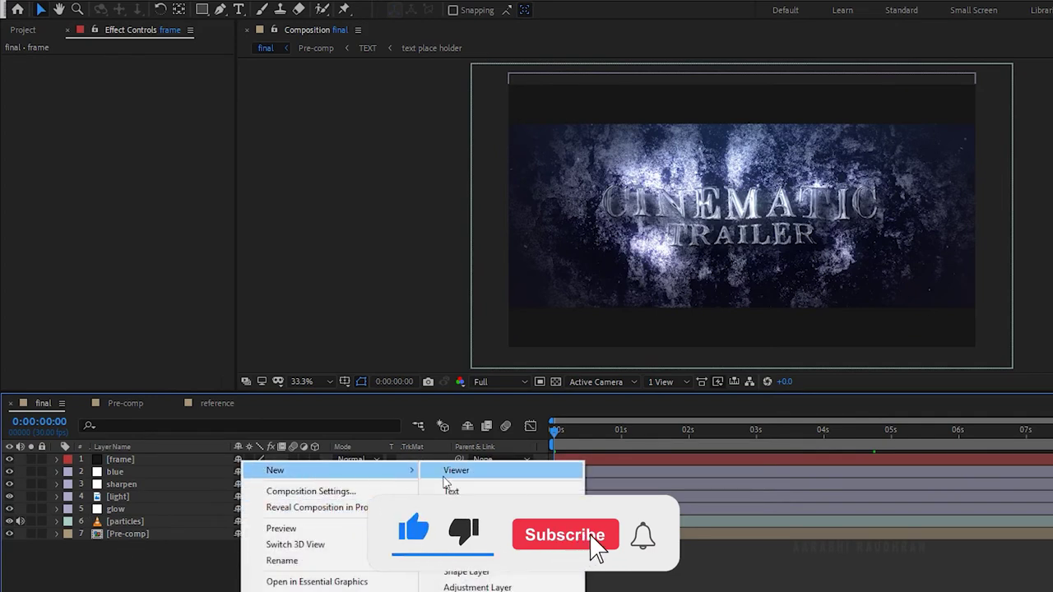
{"action": "left_click", "coordinate": [469, 555]}
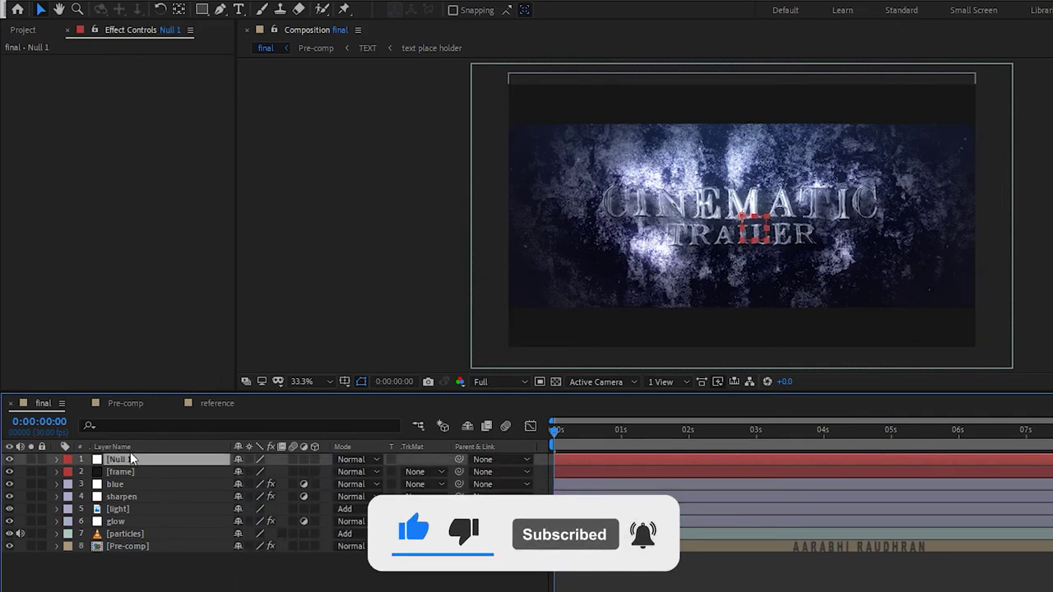
{"action": "left_click_drag", "start_coordinate": [128, 461], "coordinate": [136, 491]}
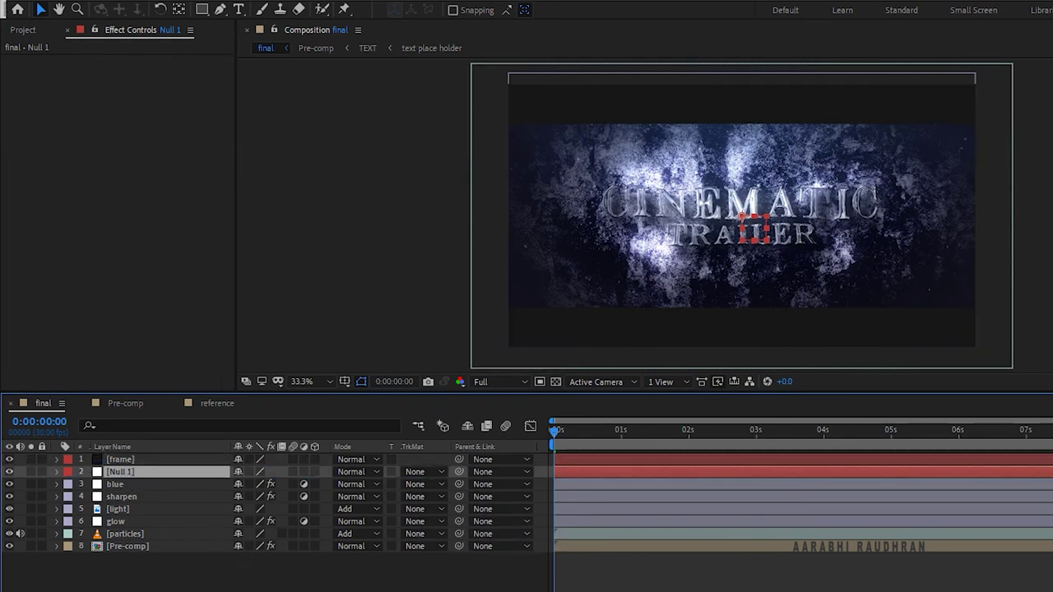
Parent the blue, sharpen, light, glow, particles and Pre-comp layers to Null 1.
{"action": "left_click", "coordinate": [172, 541]}
{"action": "left_click", "coordinate": [154, 489], "text": "shift"}
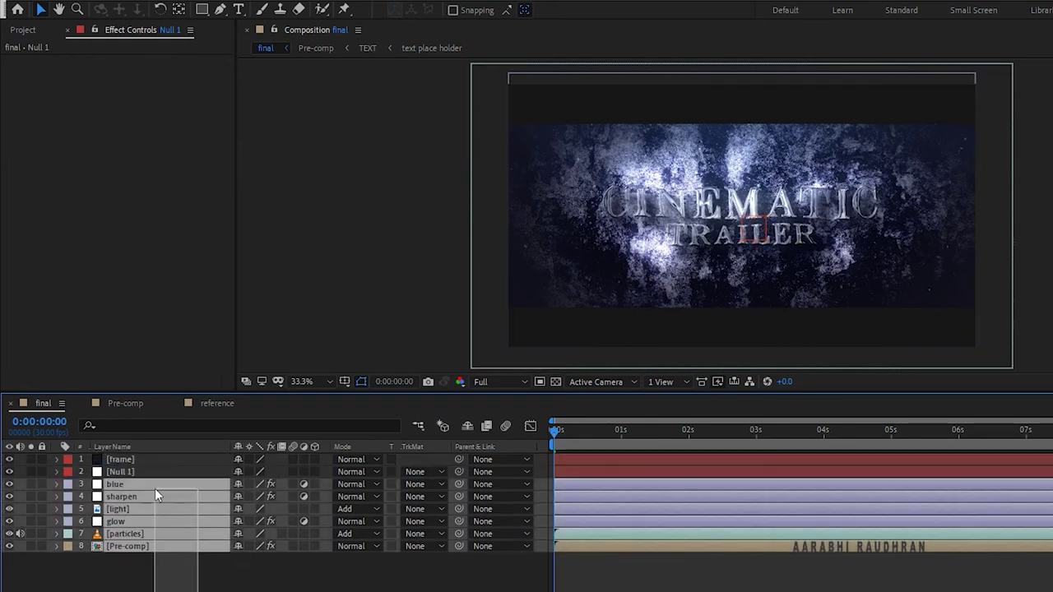
{"action": "left_click", "coordinate": [506, 484]}
{"action": "left_click", "coordinate": [510, 536]}
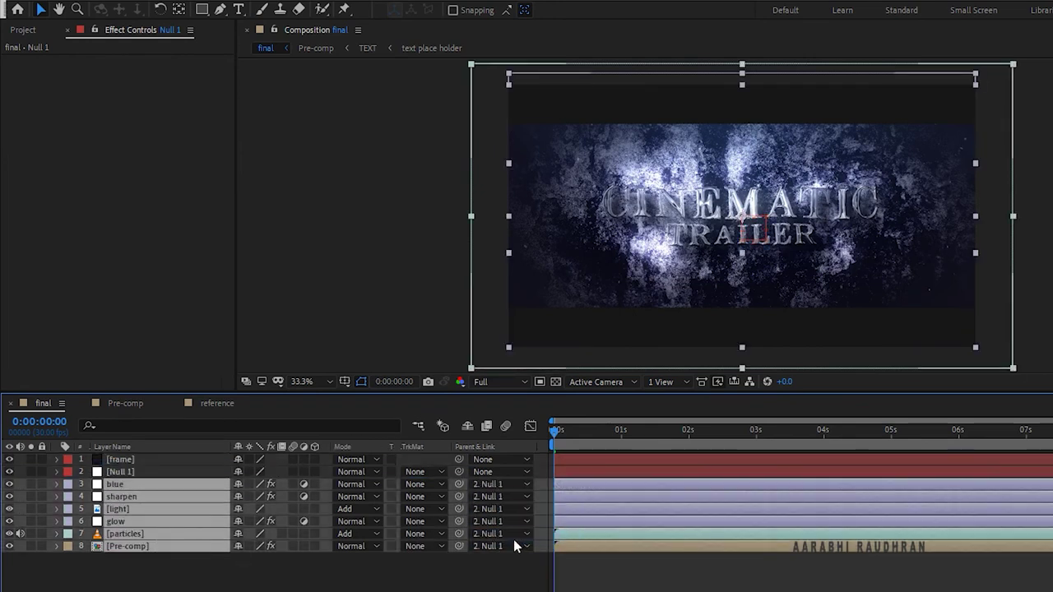
{"action": "left_click", "coordinate": [226, 566]}
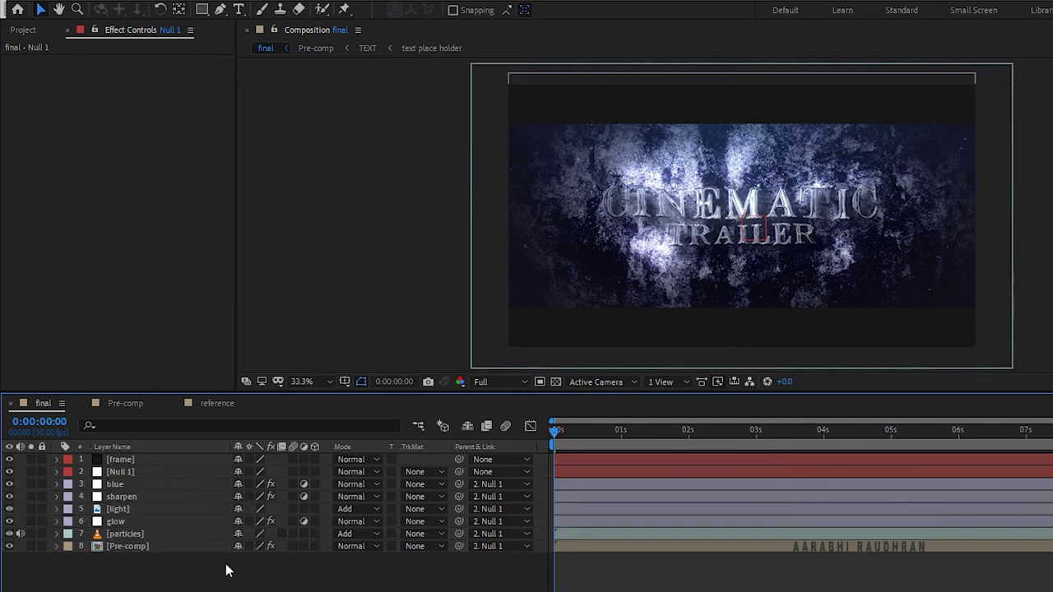
Keyframe Null 1's Scale at 100% on the first frame and open the value for editing on the last frame.
{"action": "left_click", "coordinate": [150, 473]}
{"action": "key", "text": "s"}
{"action": "left_click", "coordinate": [94, 485]}
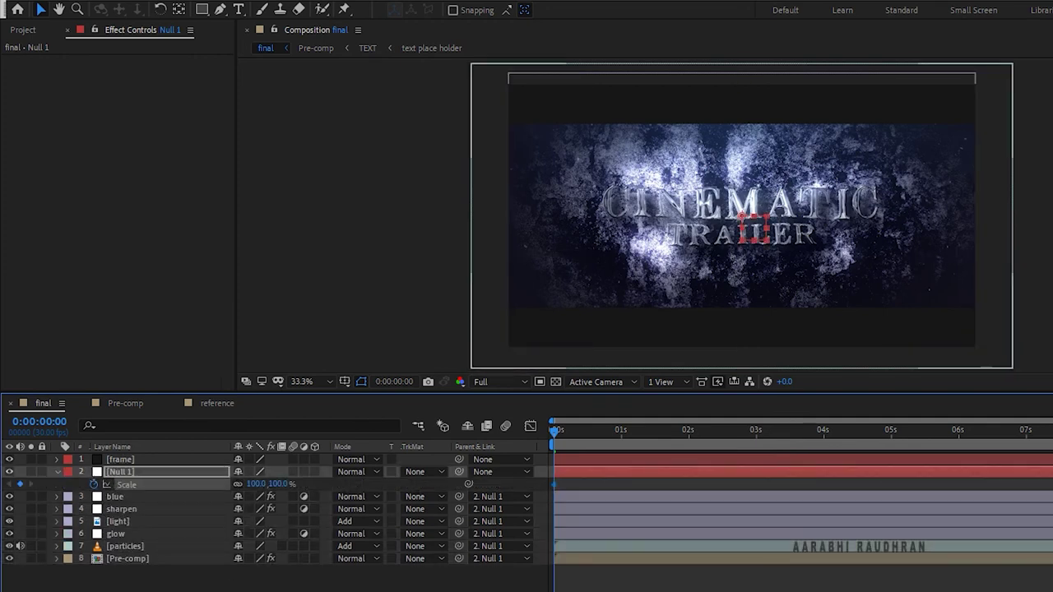
{"action": "left_click", "coordinate": [280, 483]}
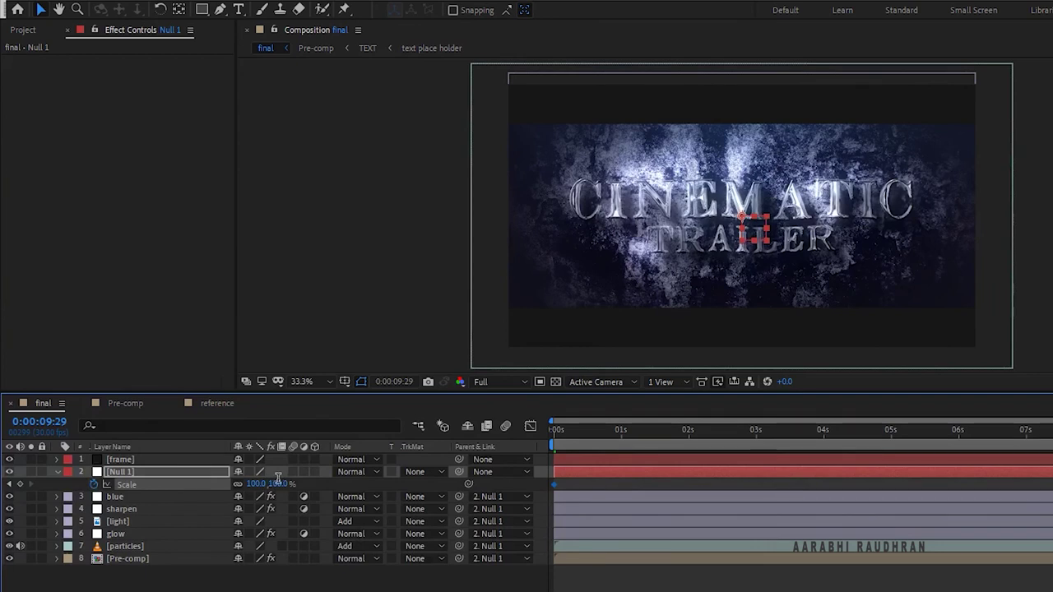